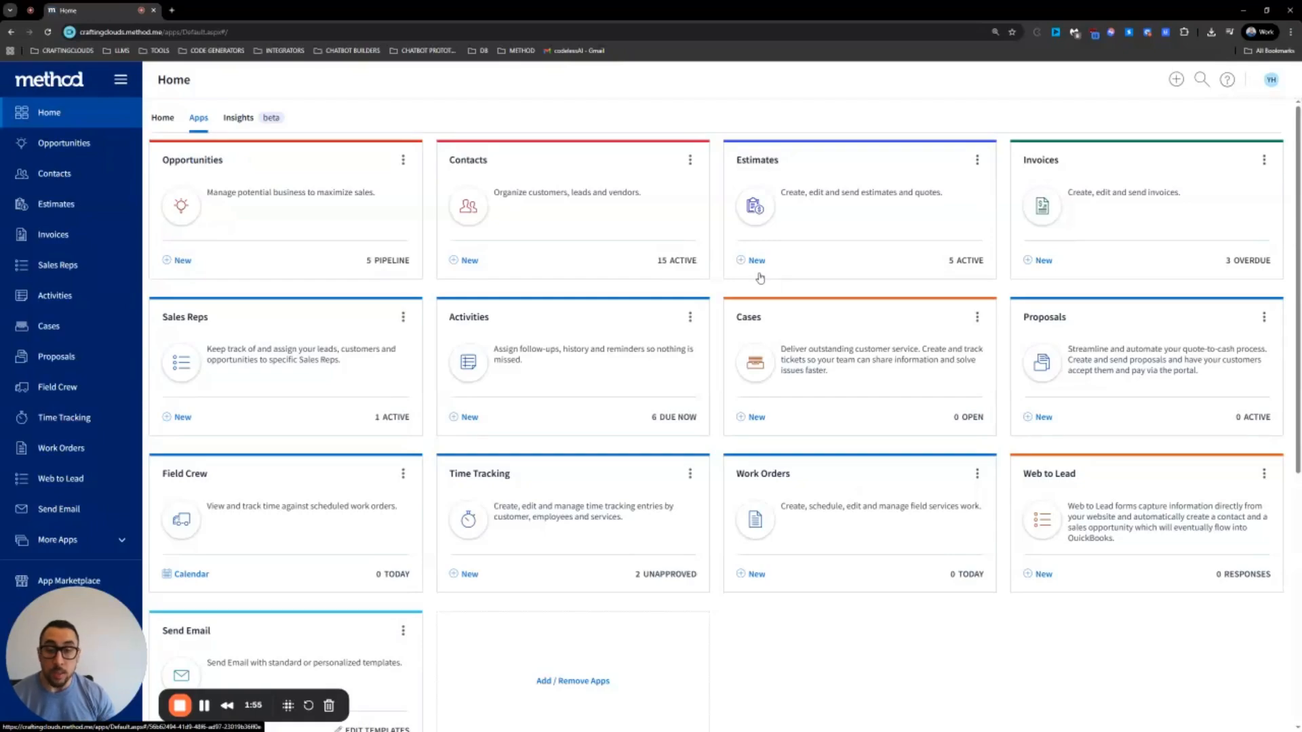
Scroll the Home page's app cards down to the Send Email card
scroll(499, 361, down, 3)
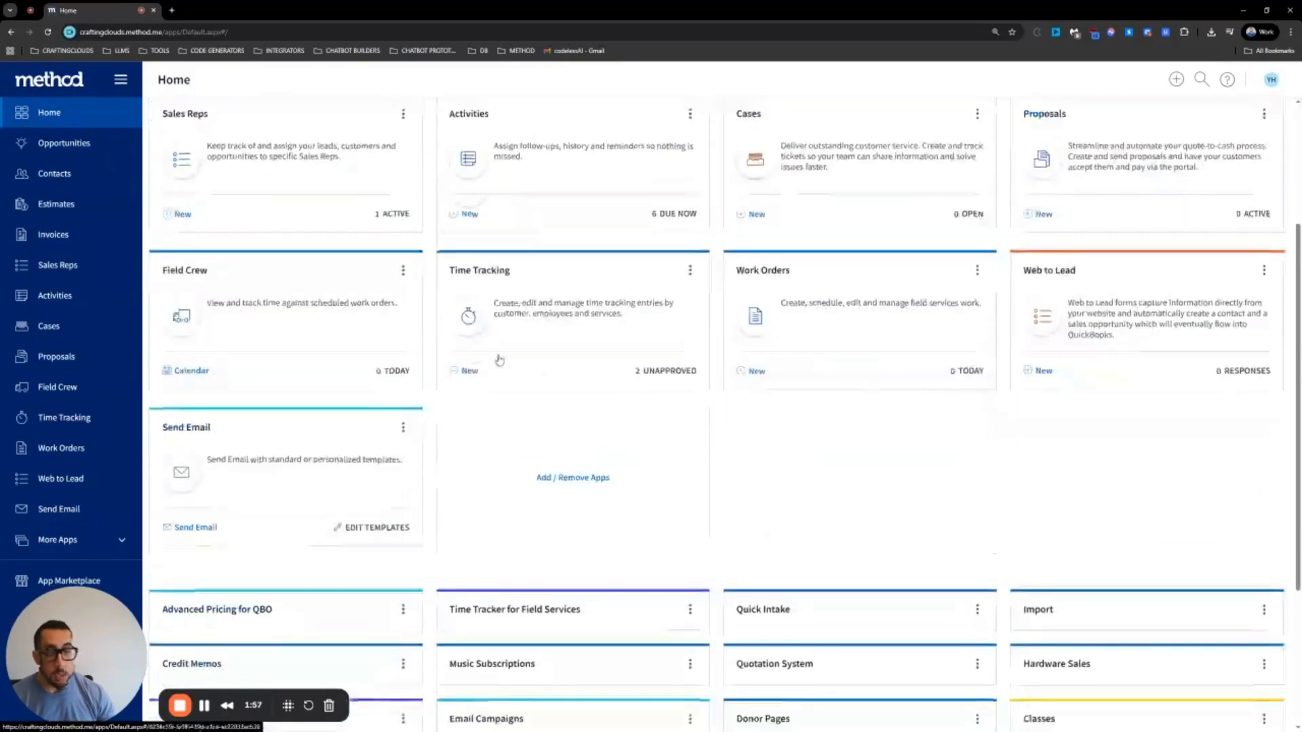
Preview the Invoice Notification template, then return to the filled-in Send Email form
click(390, 528)
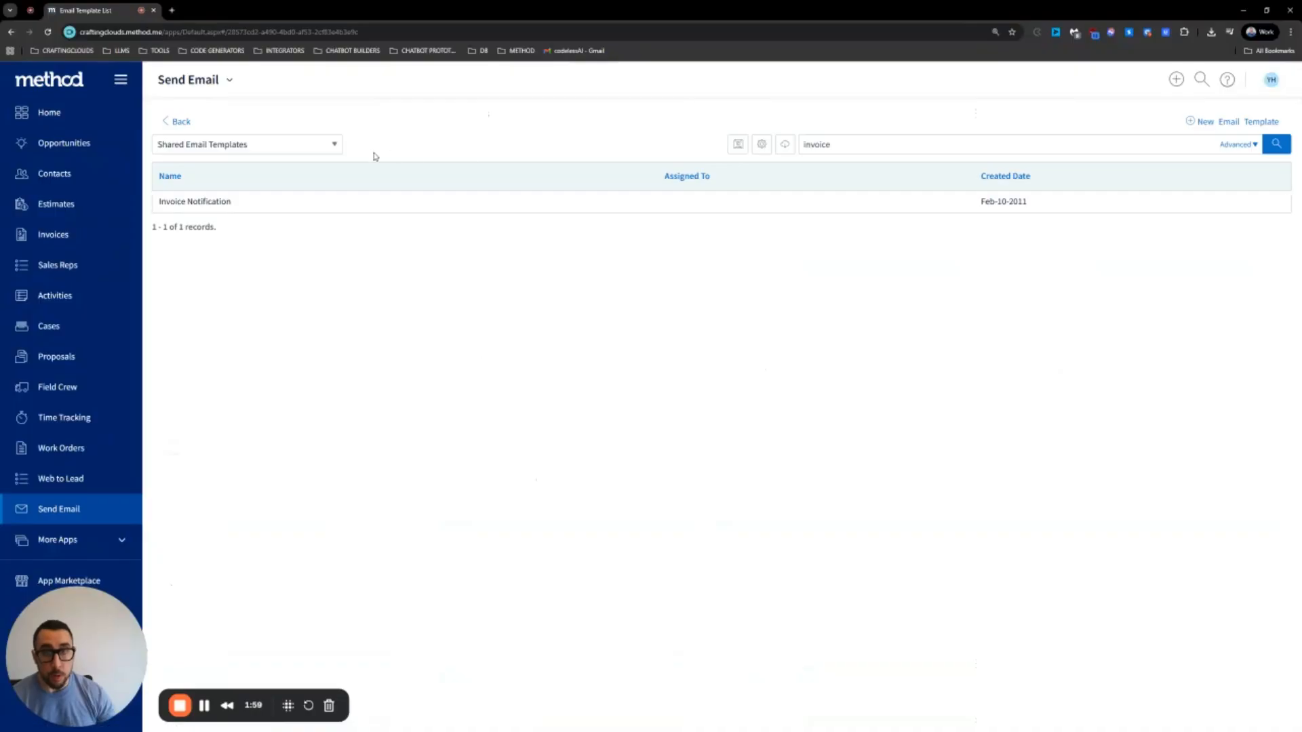
click(242, 202)
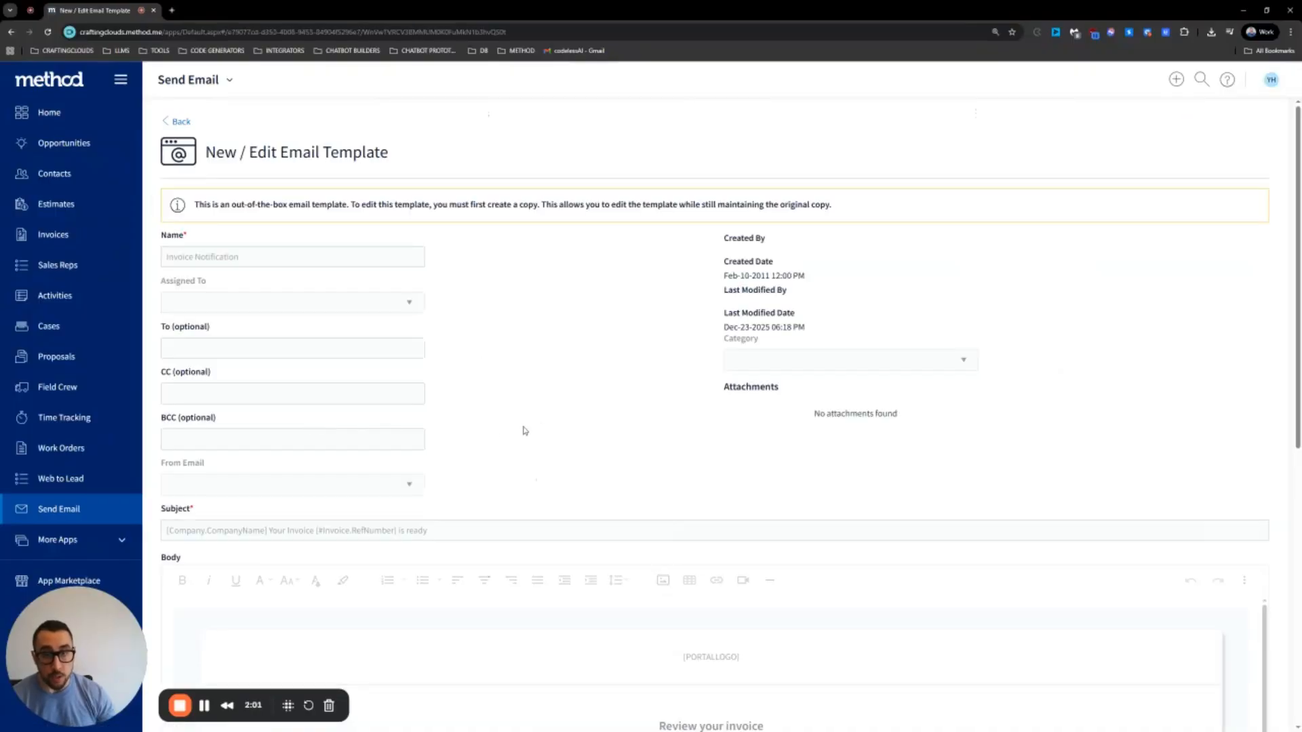
scroll(536, 427, down, 6)
scroll(550, 425, up, 6)
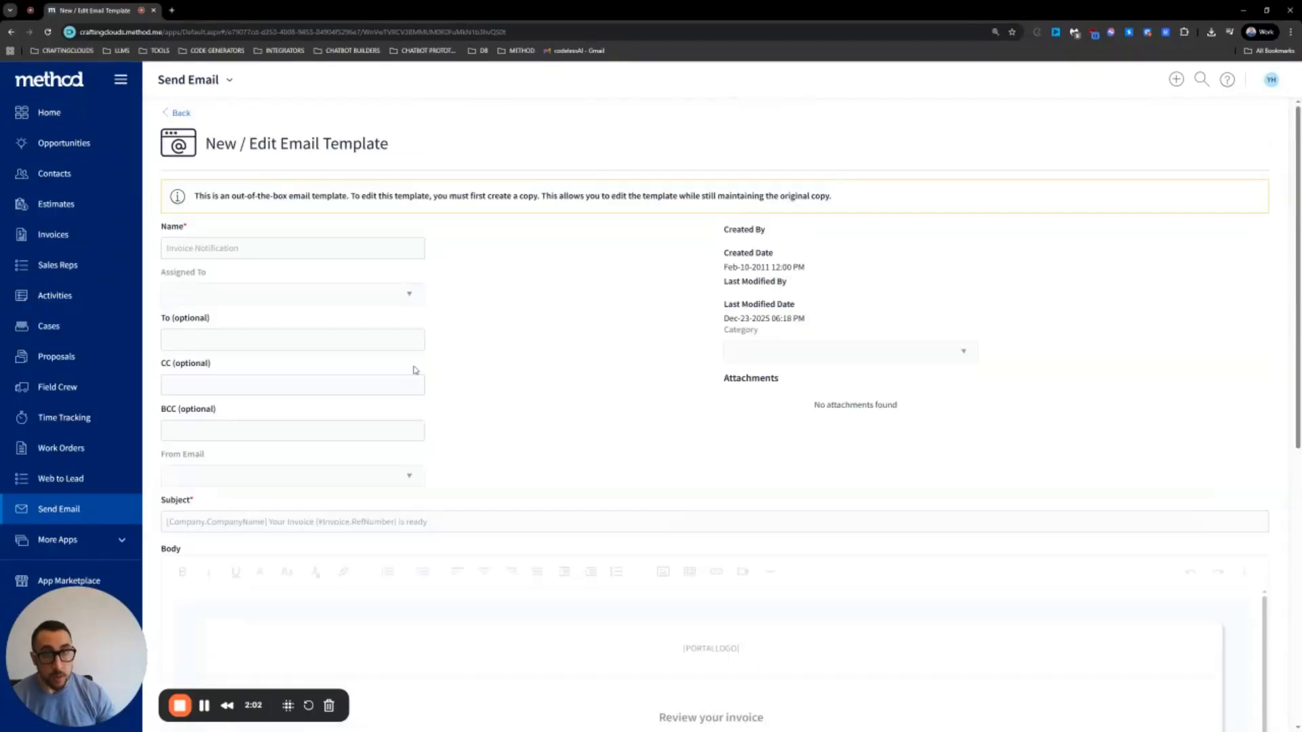
click(181, 117)
click(178, 122)
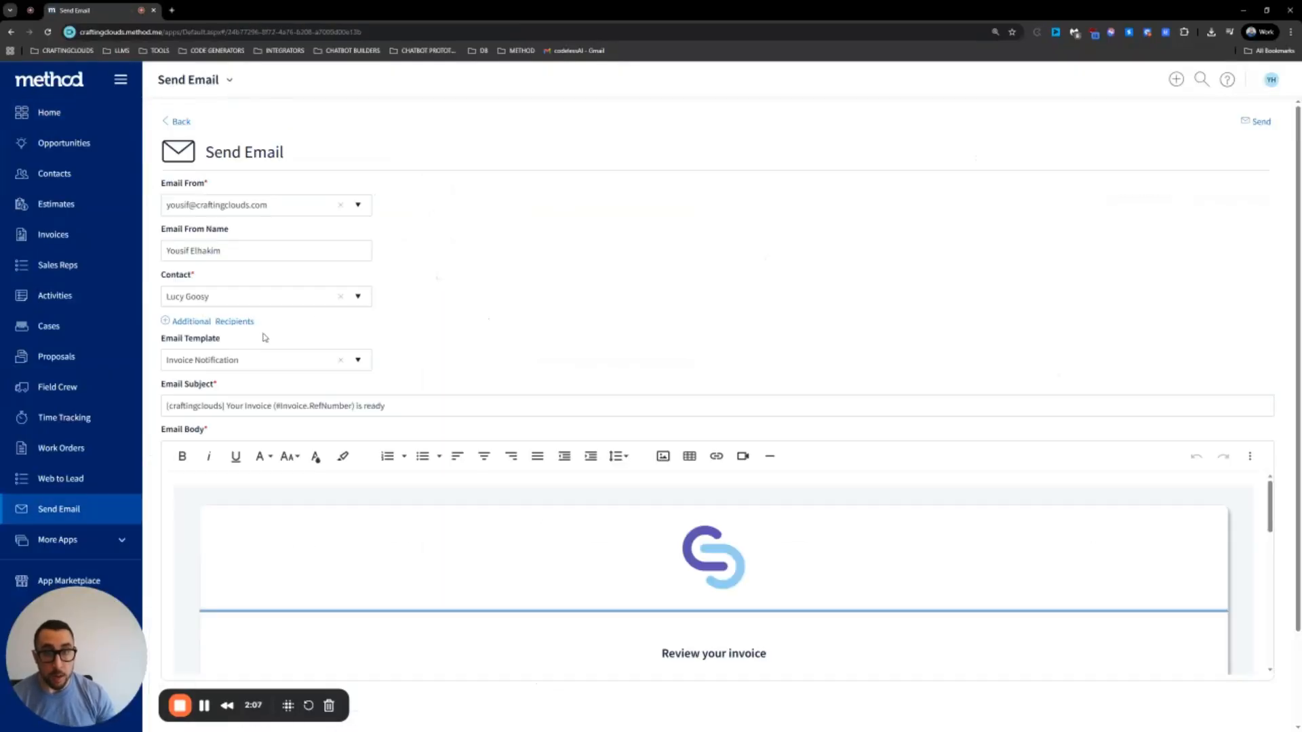
scroll(593, 430, down, 3)
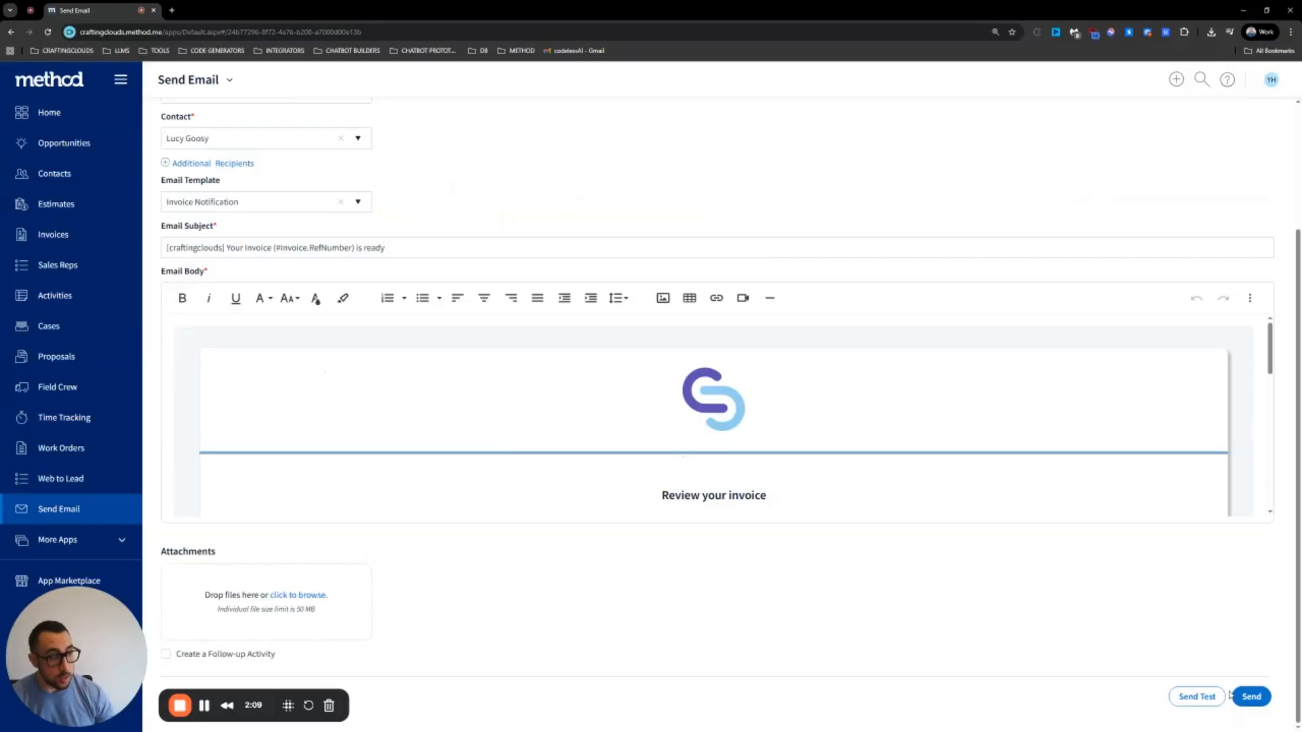
click(1190, 696)
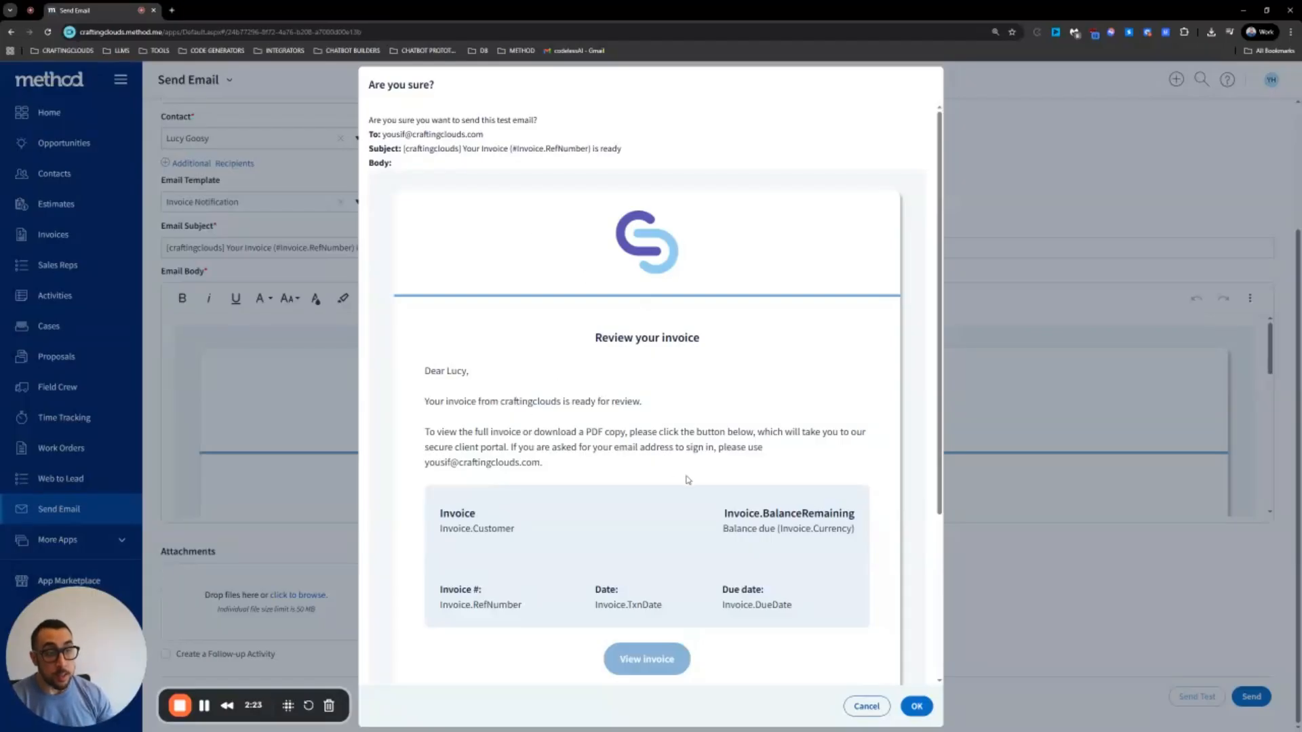
scroll(678, 468, down, 4)
scroll(666, 439, up, 3)
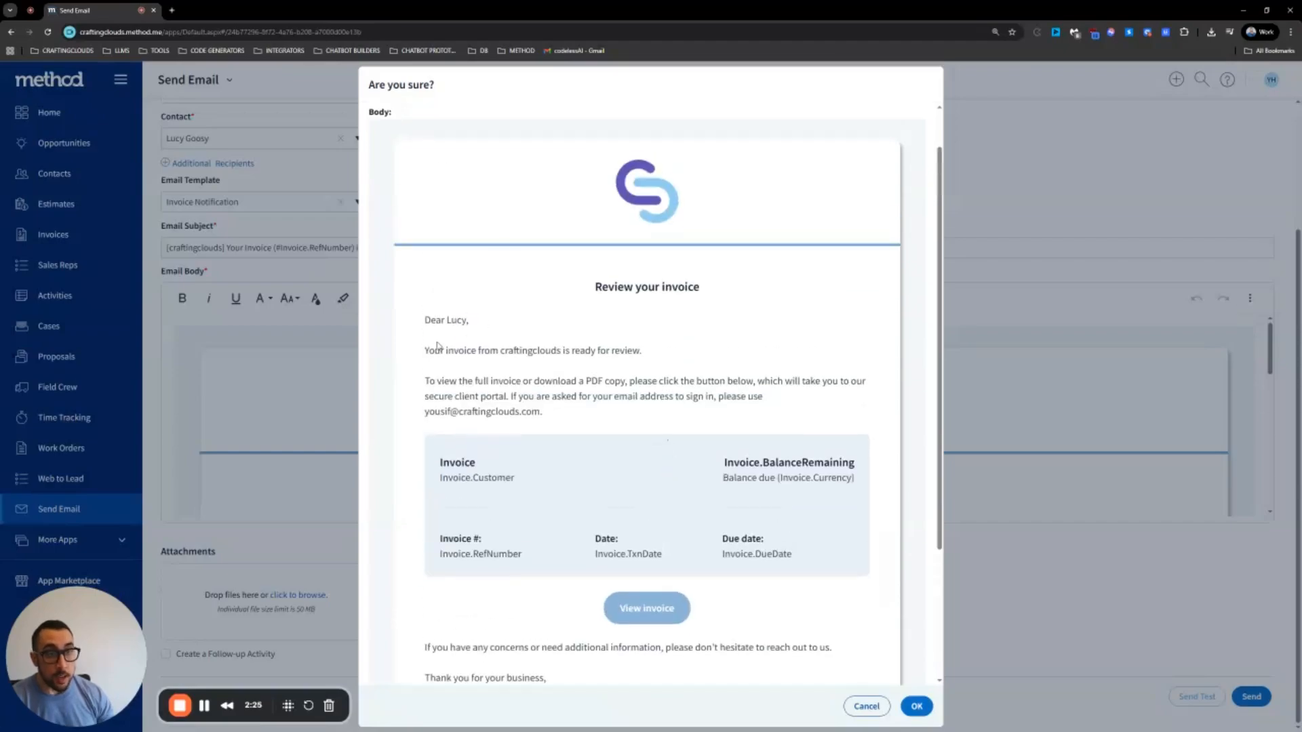
scroll(619, 415, down, 3)
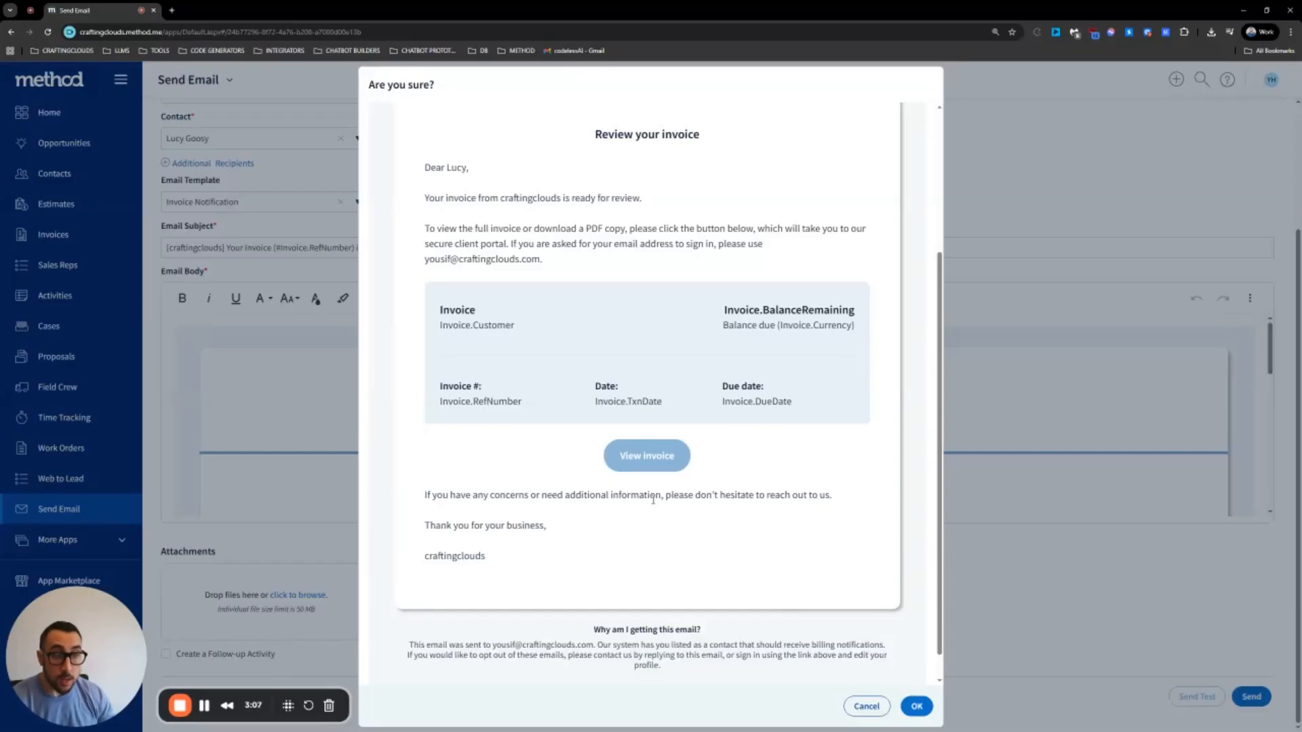
scroll(684, 516, up, 3)
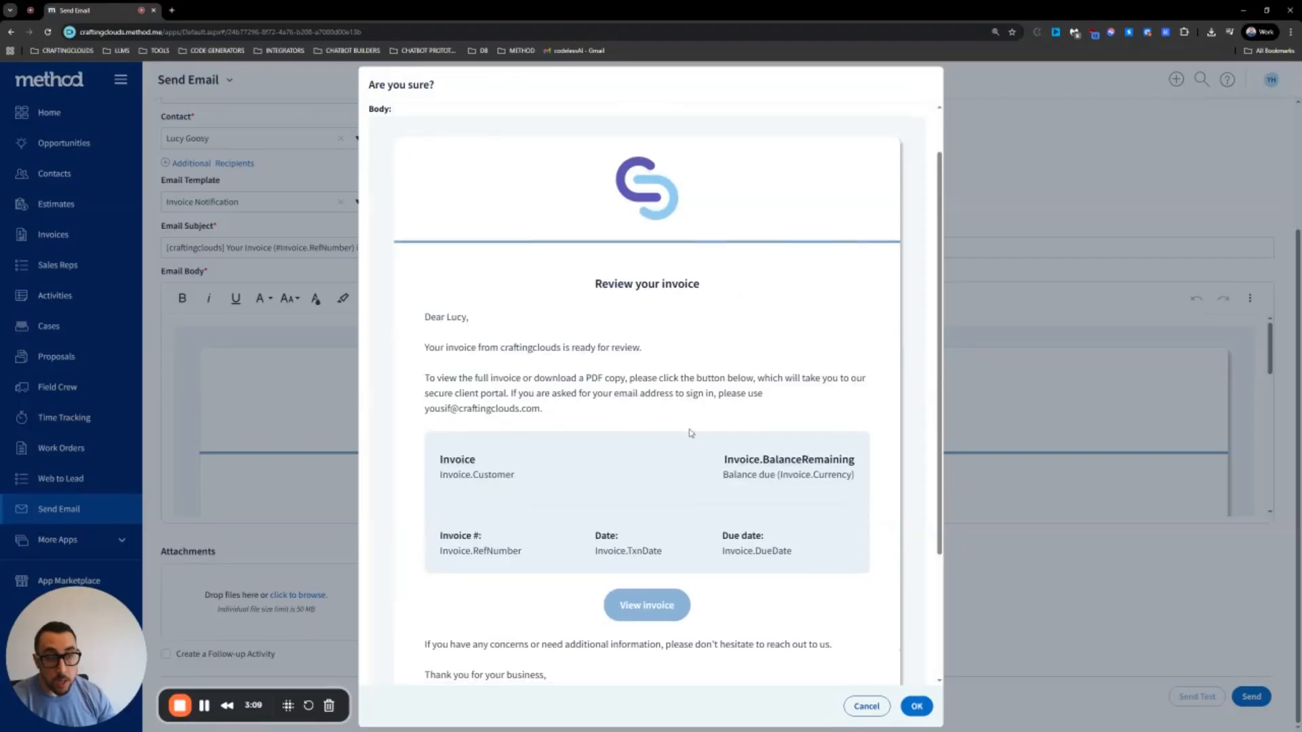
scroll(682, 517, down, 2)
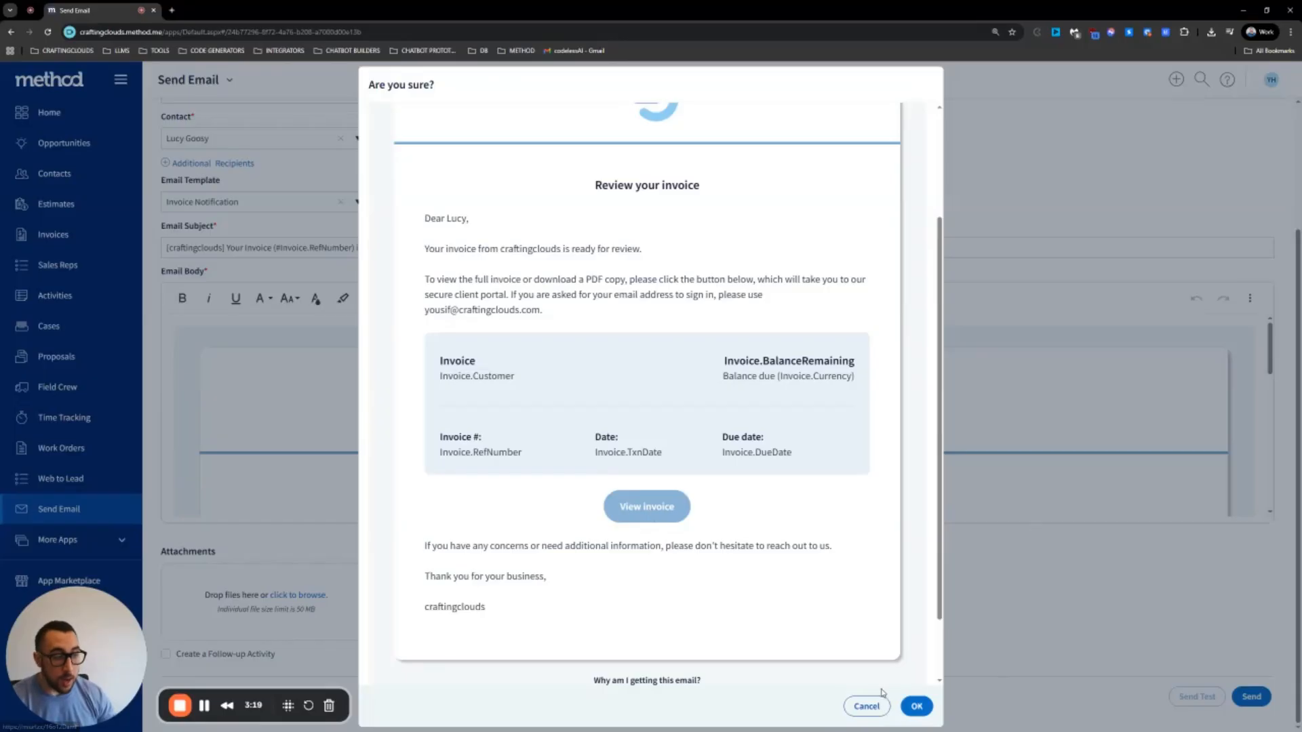
click(867, 708)
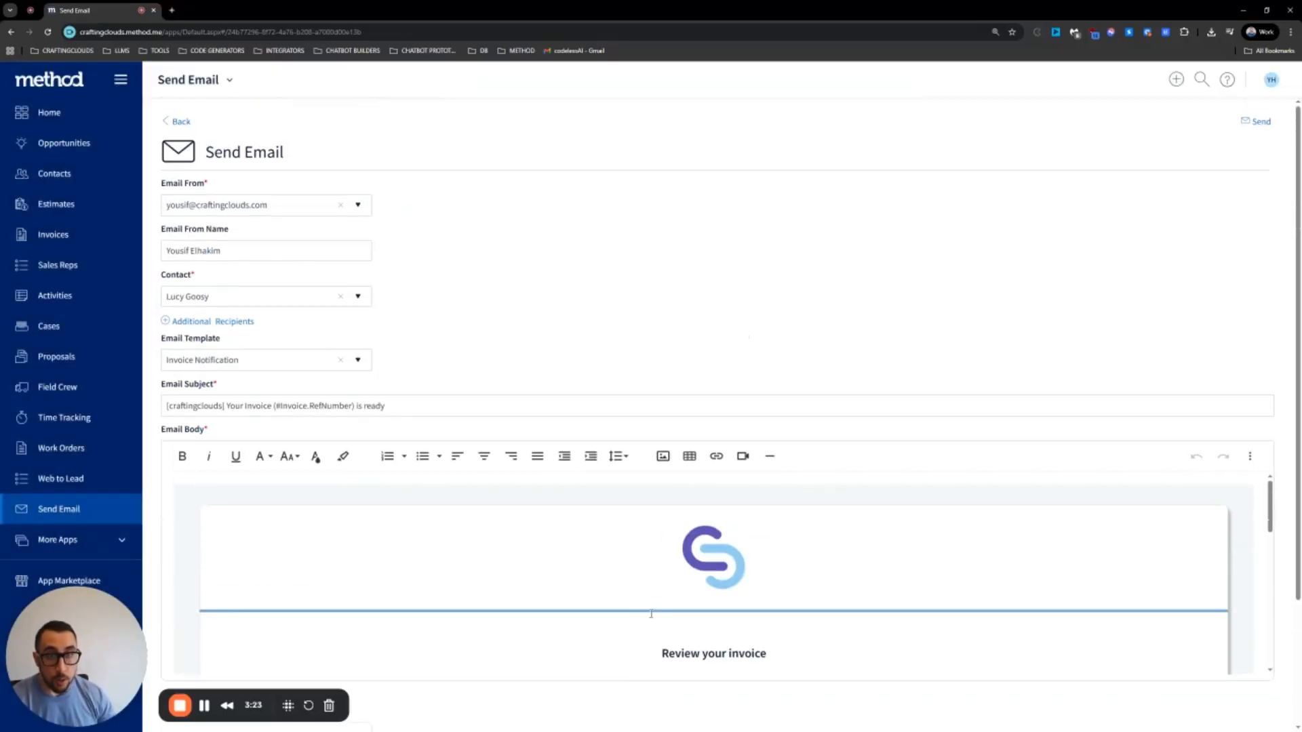
Open the Jan-04-2025 Dodger Inc. invoice from the Invoices list, then return to the list
scroll(746, 572, down, 10)
scroll(1116, 619, down, 1)
scroll(1003, 333, down, 3)
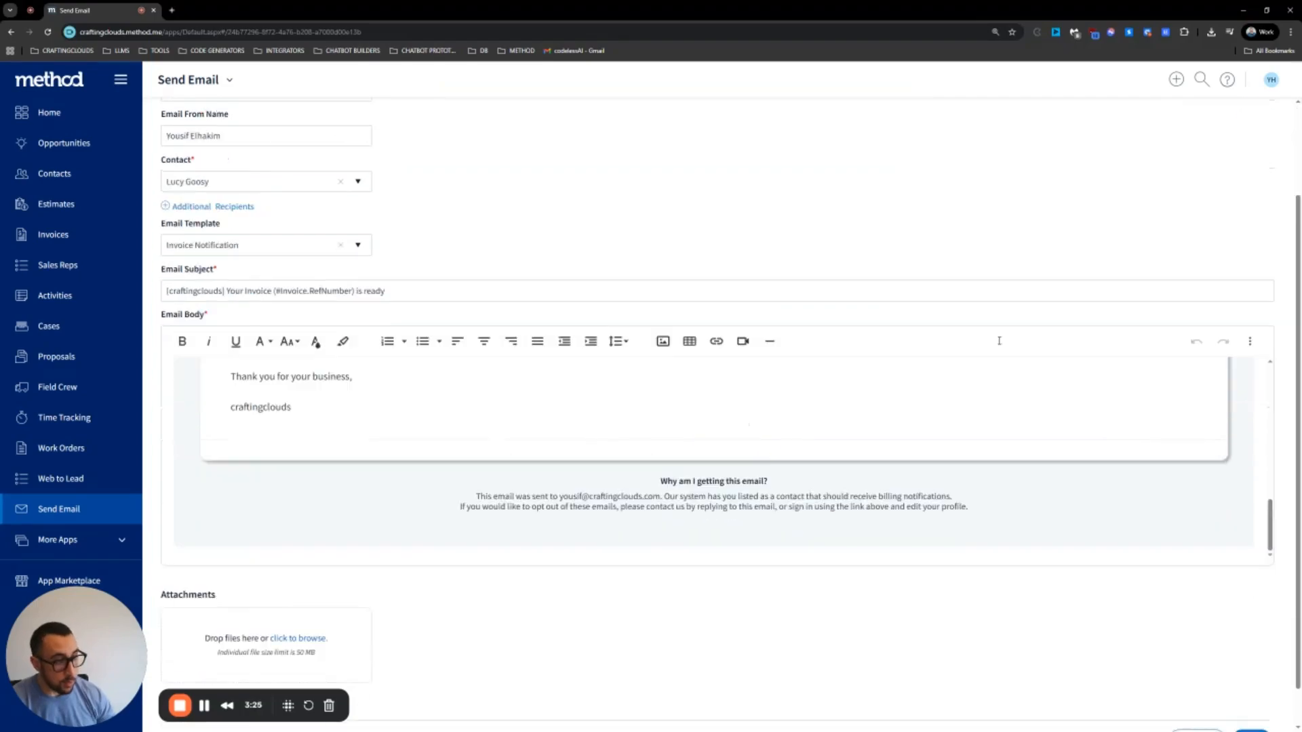
scroll(770, 459, up, 5)
click(73, 237)
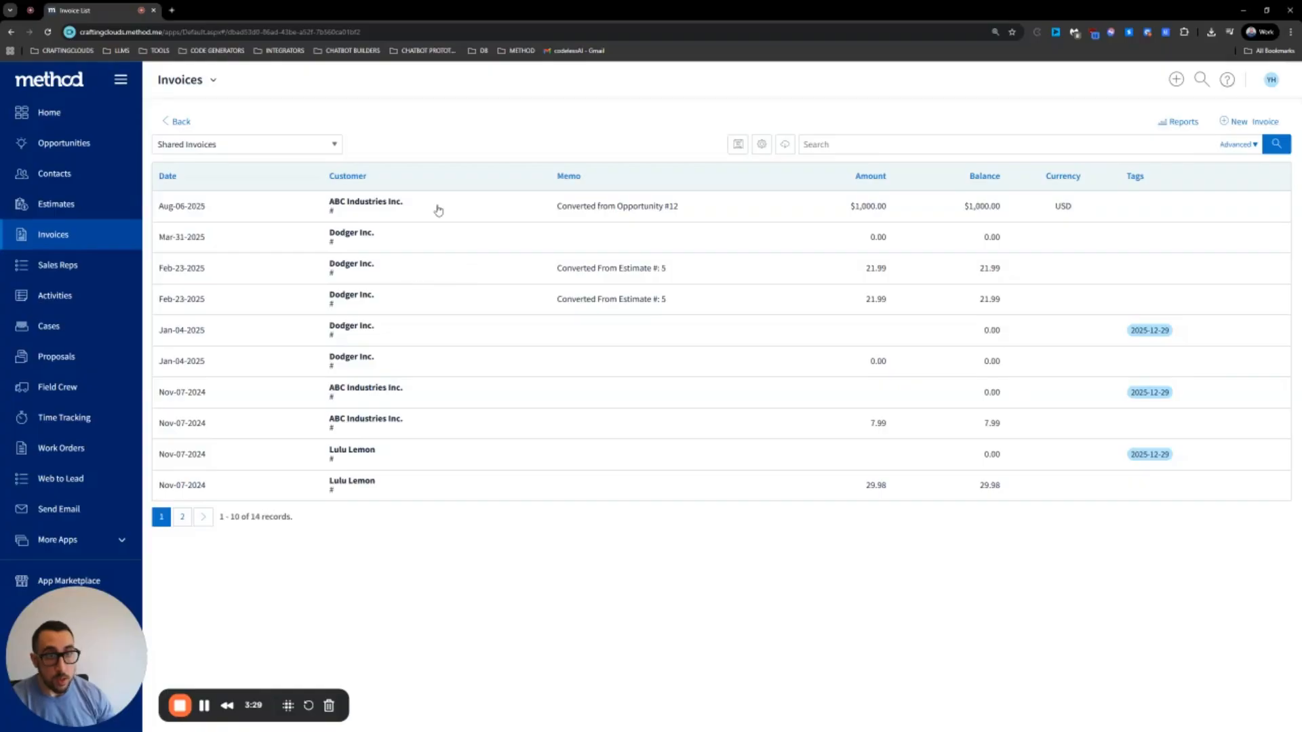
click(434, 333)
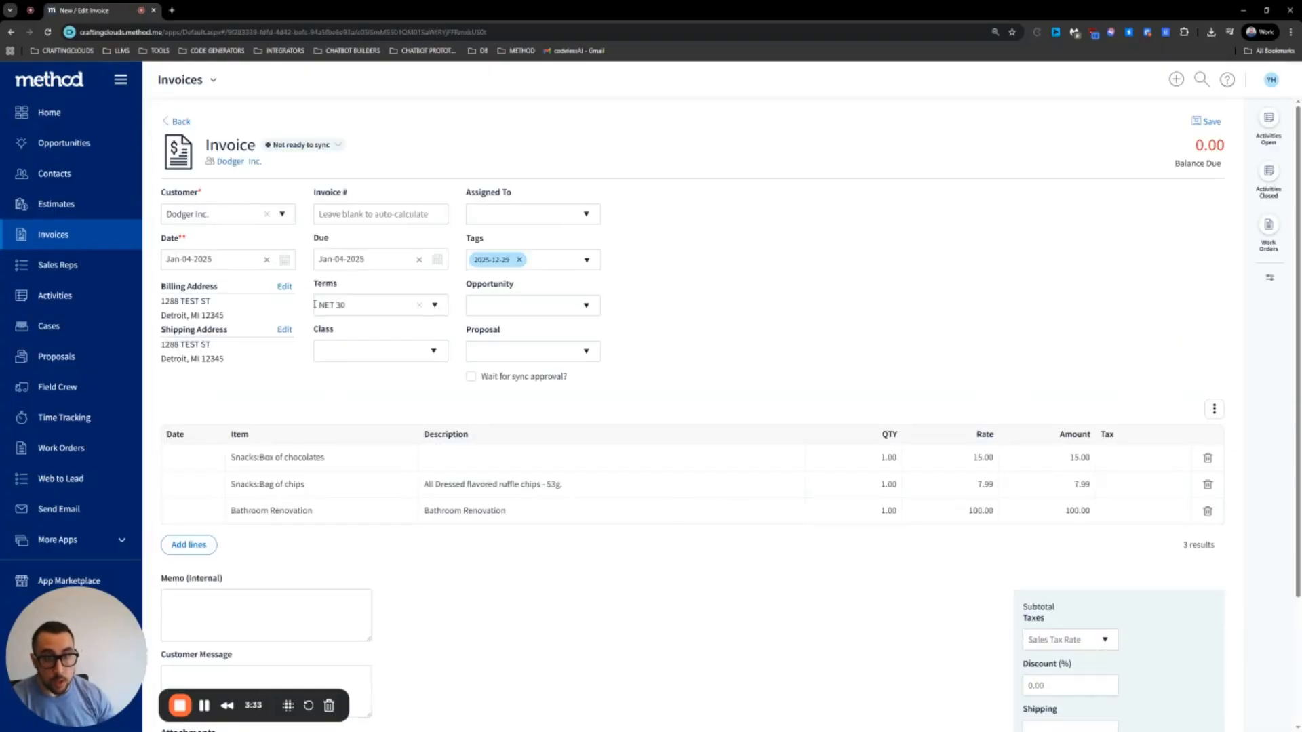
scroll(315, 305, down, 3)
scroll(316, 317, up, 3)
click(81, 233)
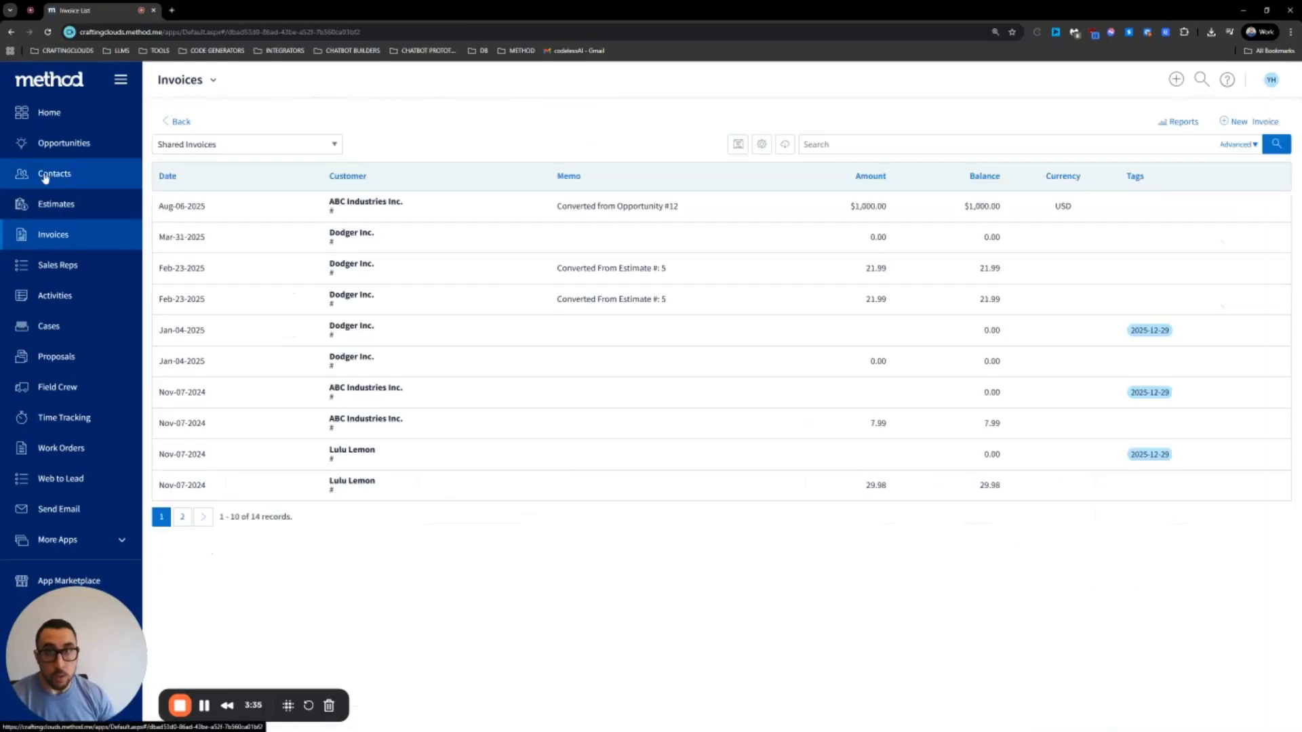
Open a Dodger Inc. contact's Feb-23-2025 invoice for 21.99 and show its Send options
click(44, 175)
click(833, 366)
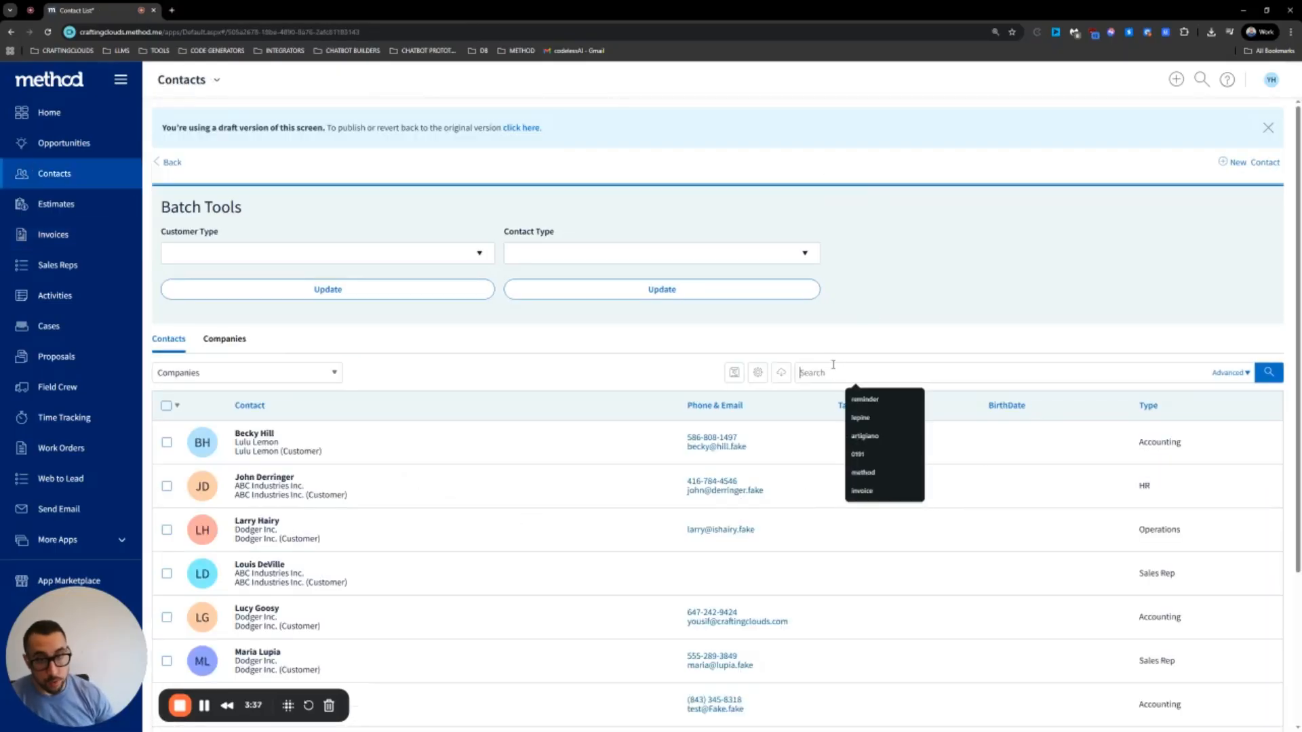
click(409, 616)
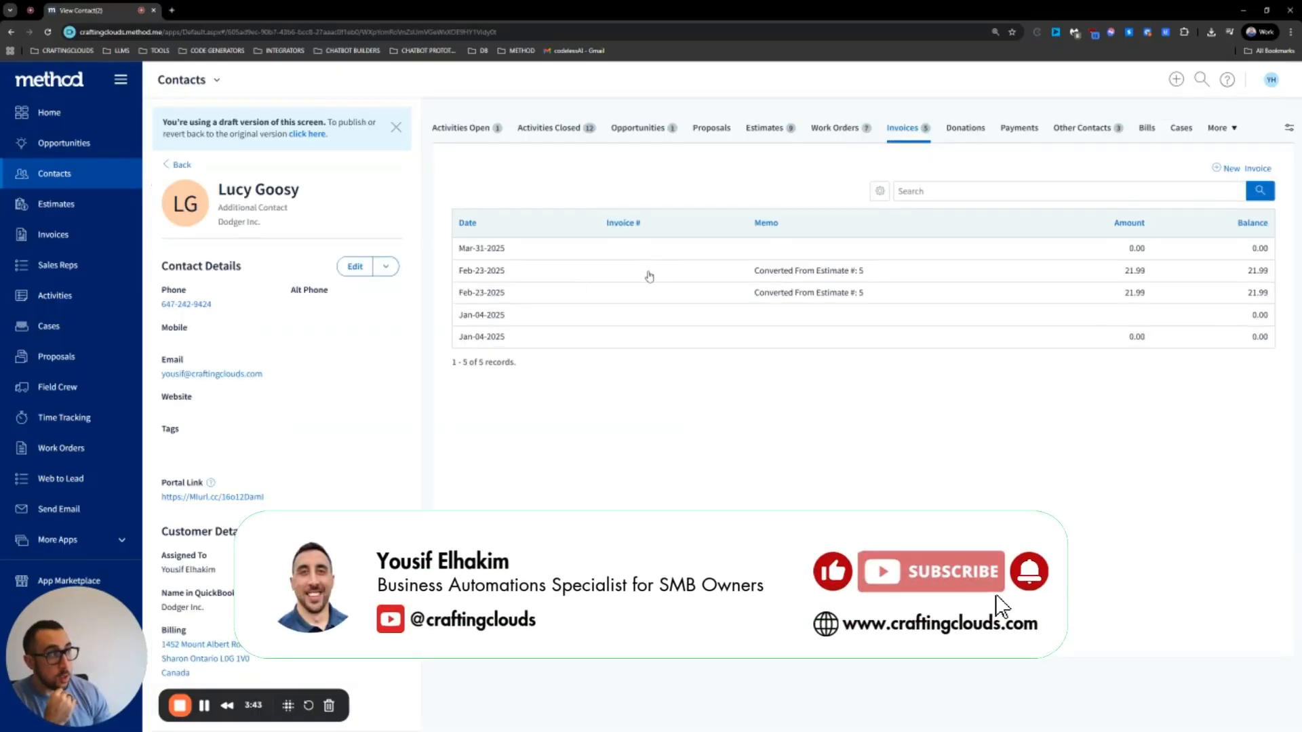
click(650, 275)
scroll(721, 387, down, 3)
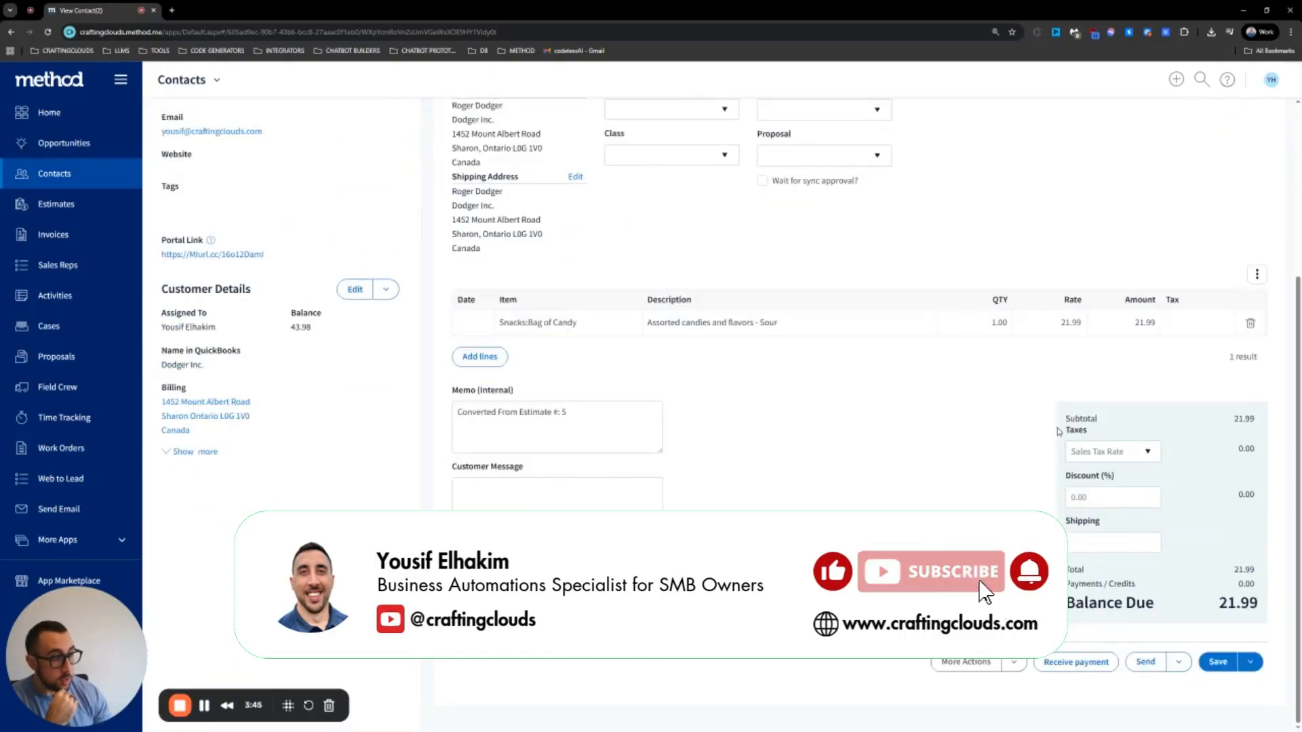
click(1178, 667)
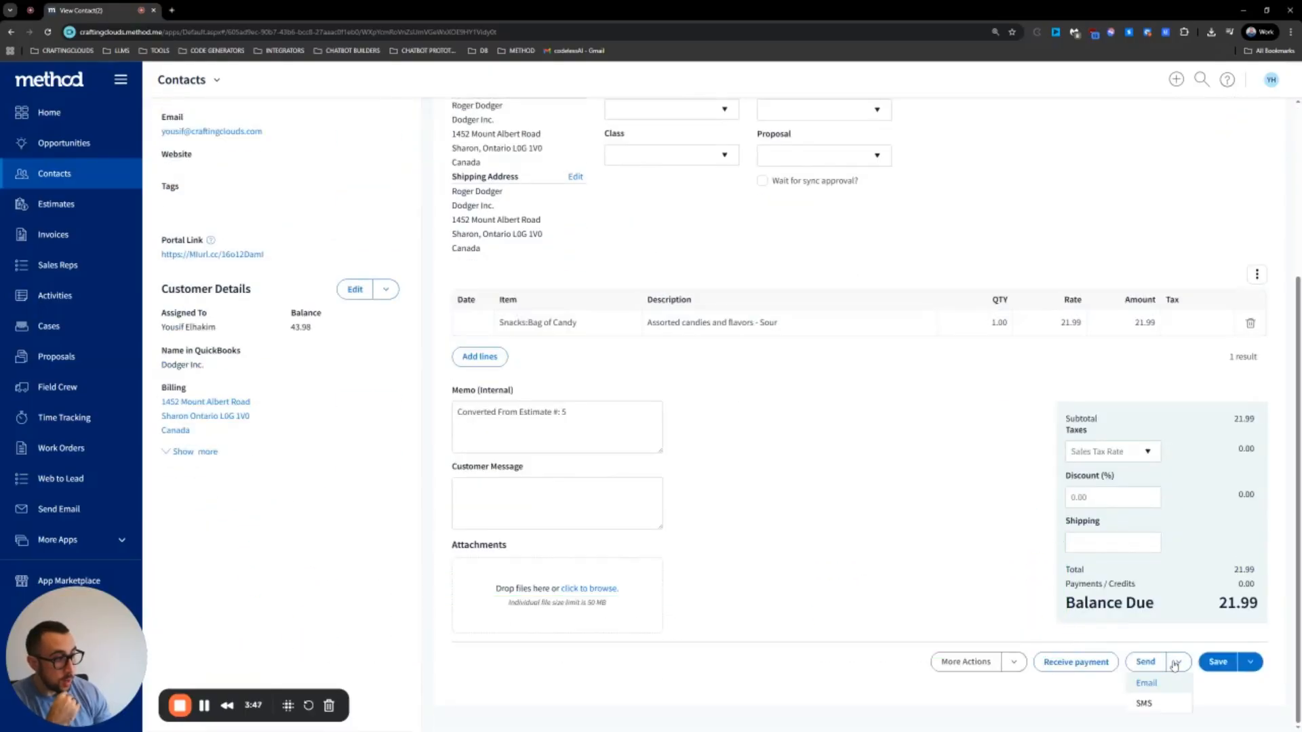
Email the 21.99 invoice, confirming all four Ready to send? prompts and the sent notice
click(1147, 690)
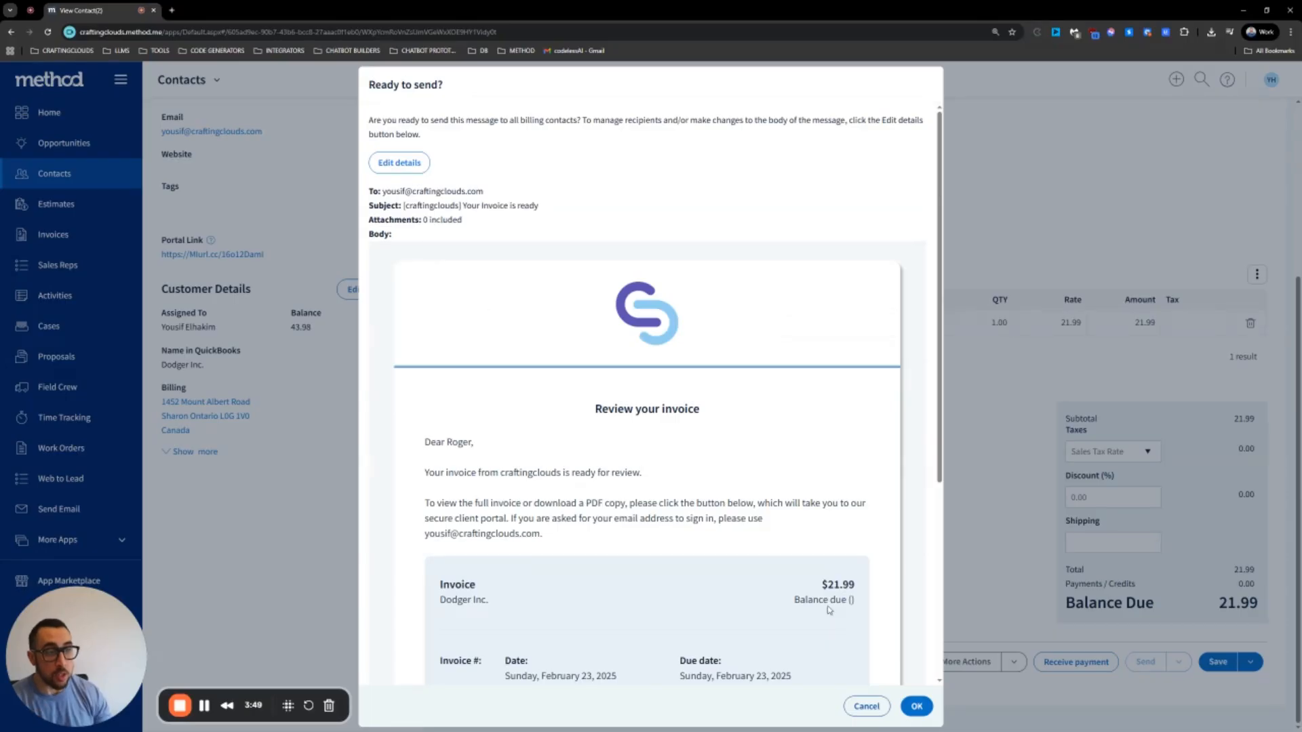
scroll(828, 610, down, 4)
click(902, 707)
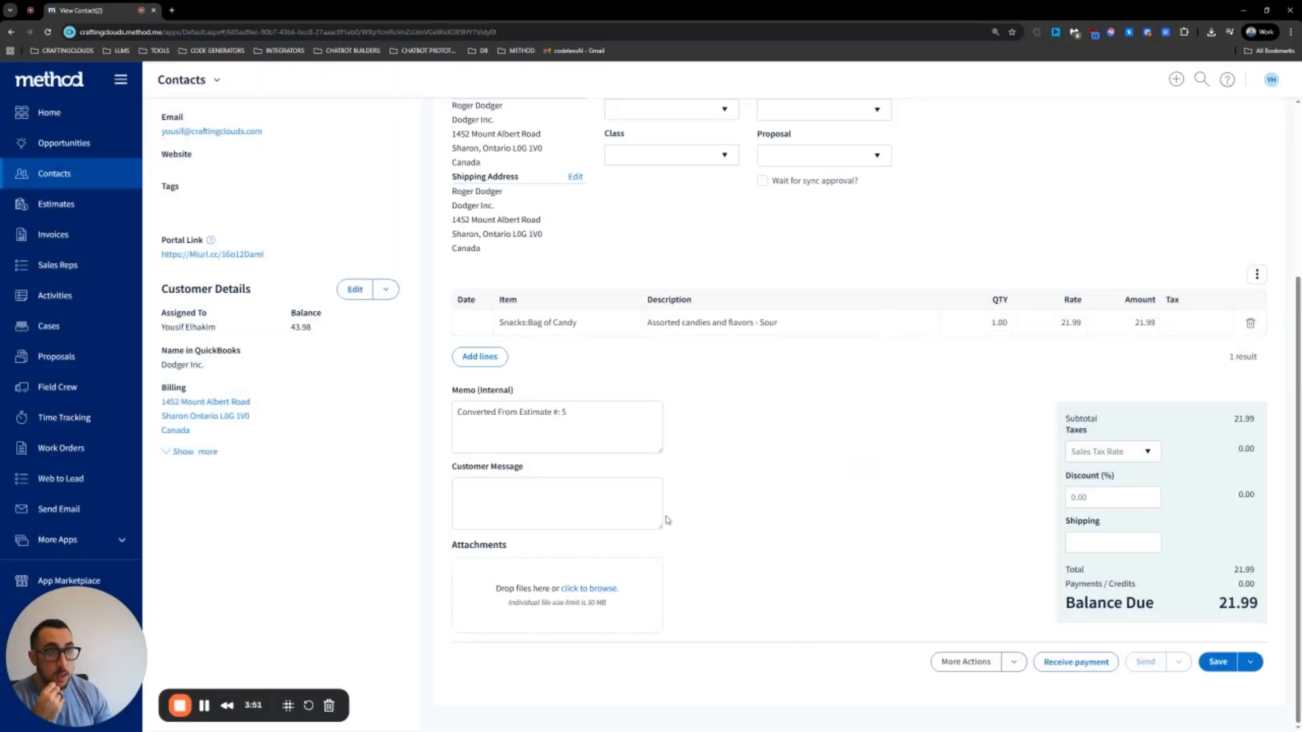
scroll(722, 469, down, 4)
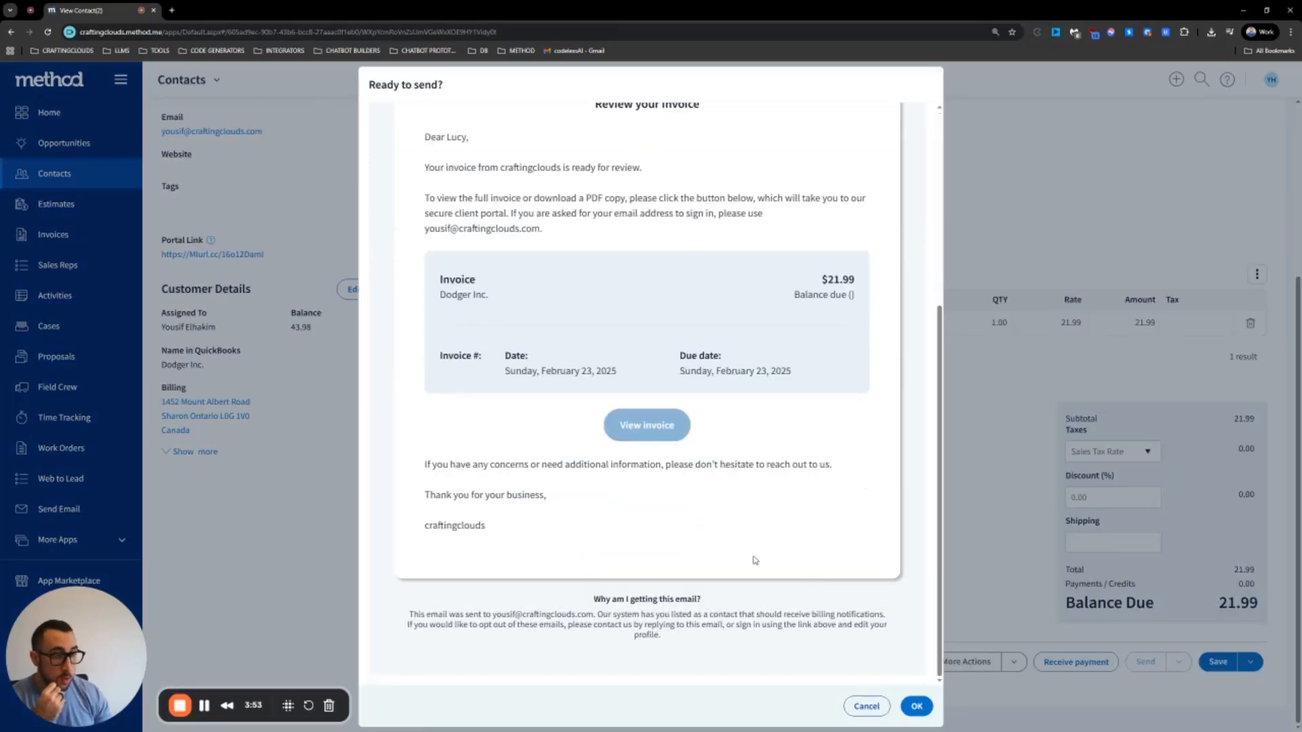
scroll(755, 560, up, 4)
click(915, 707)
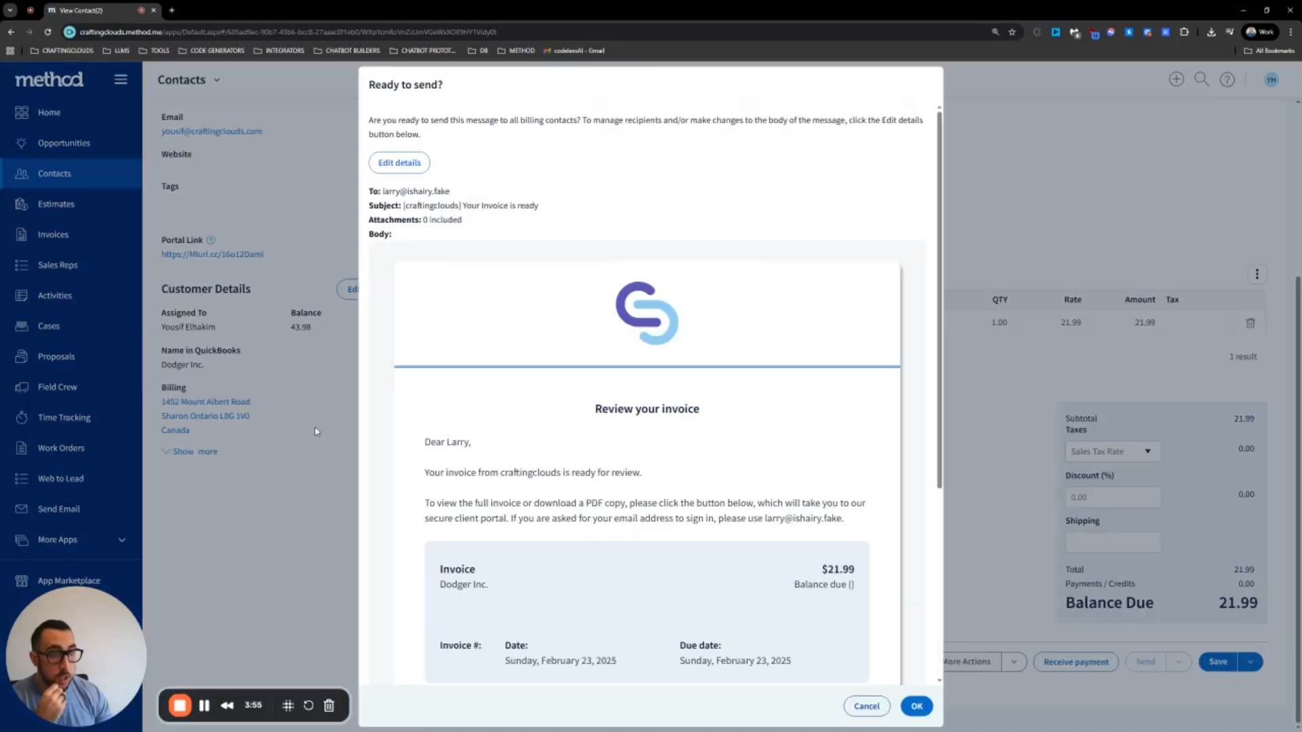
click(912, 707)
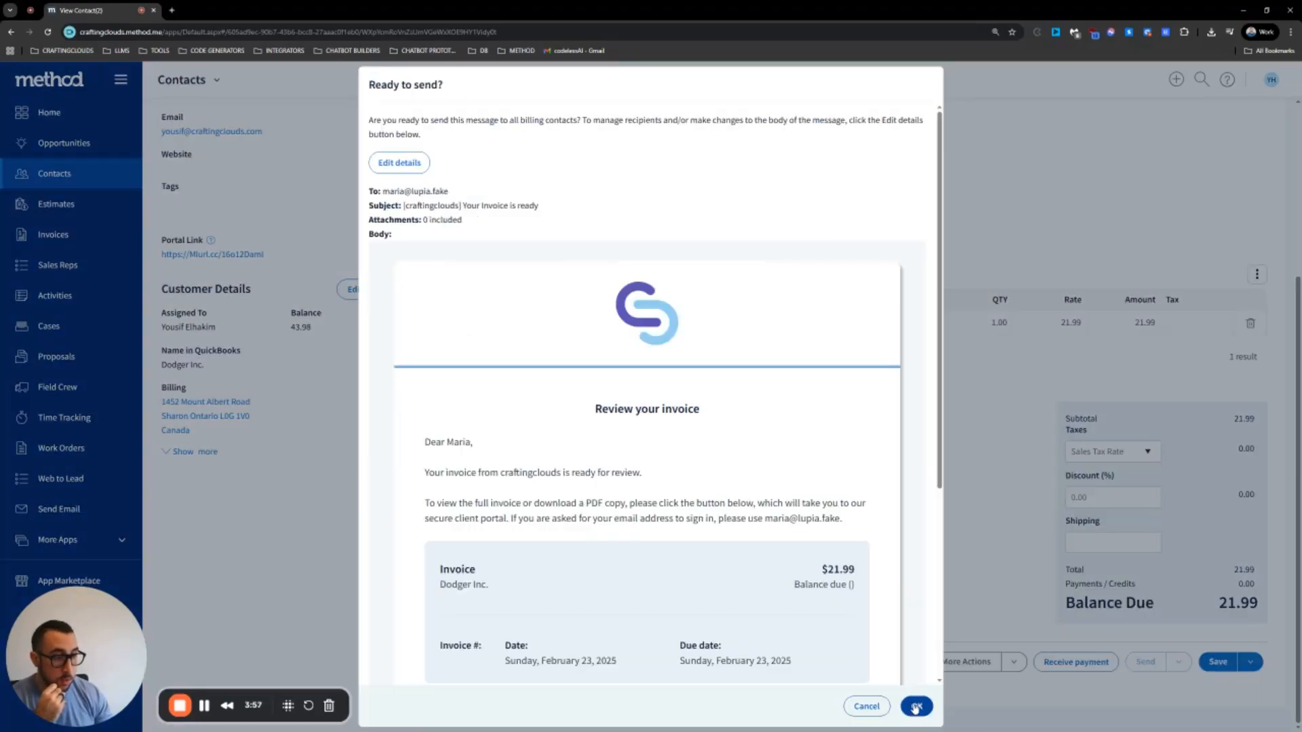
click(913, 707)
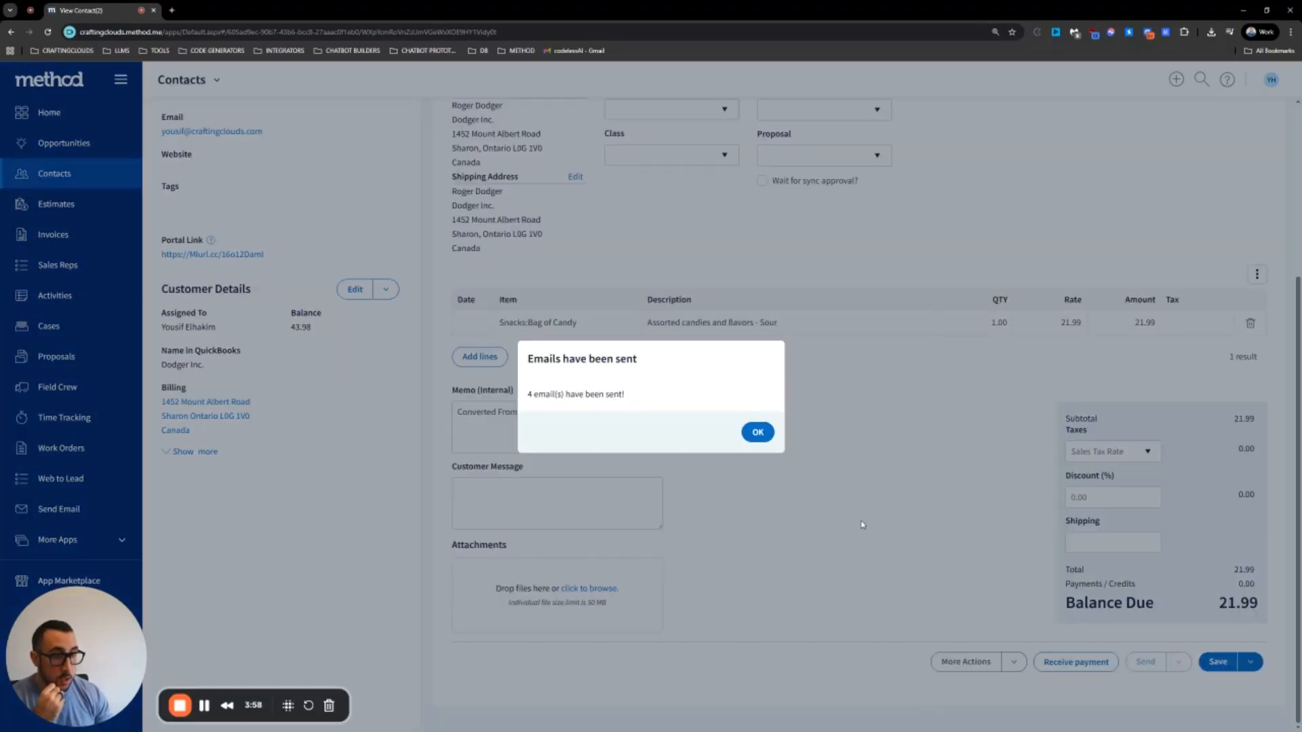
click(757, 432)
scroll(465, 349, up, 4)
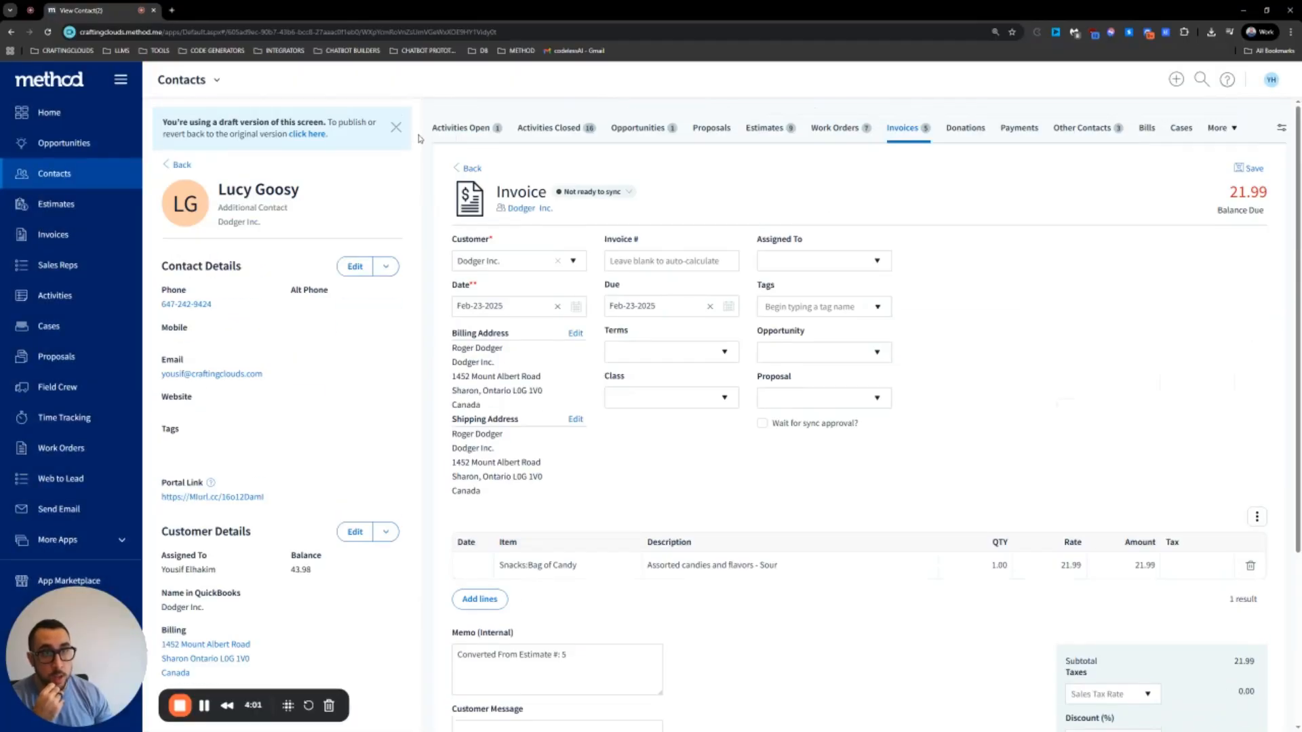
Show the contact's Other Contacts tab, then start a new Chrome tab
click(1081, 128)
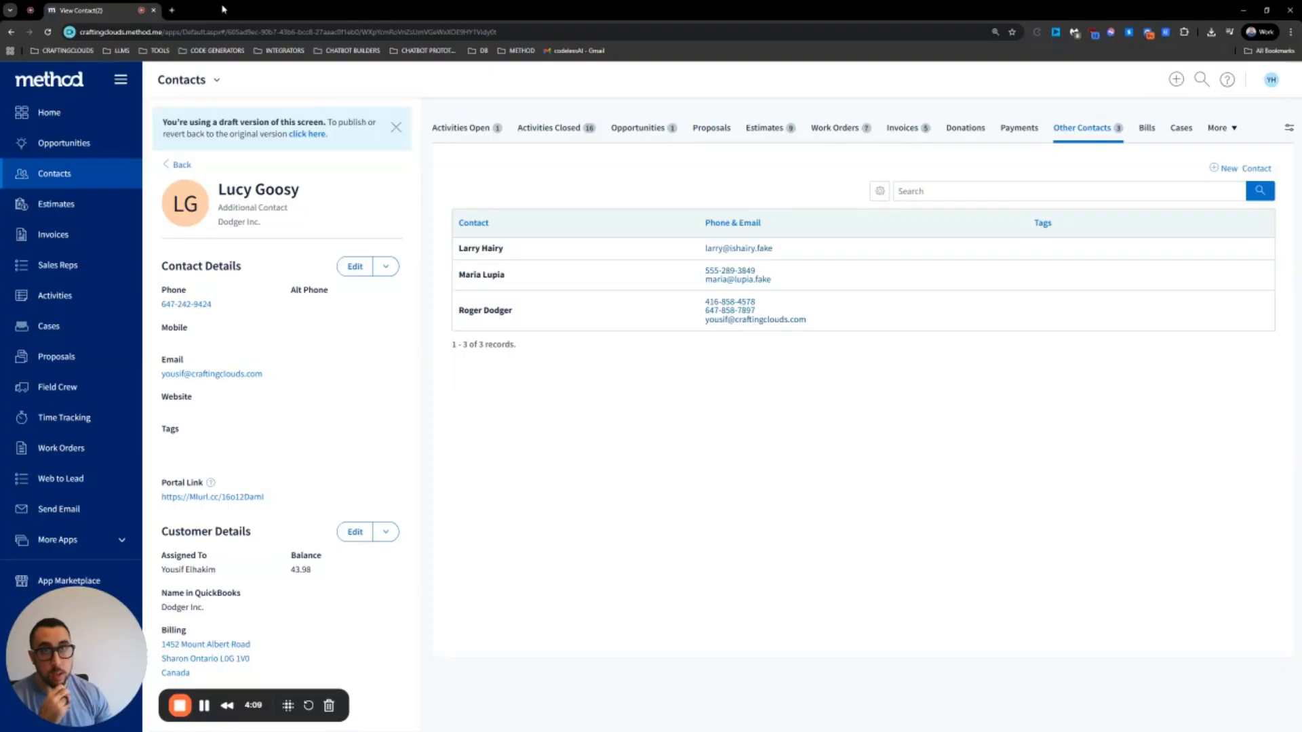
click(171, 11)
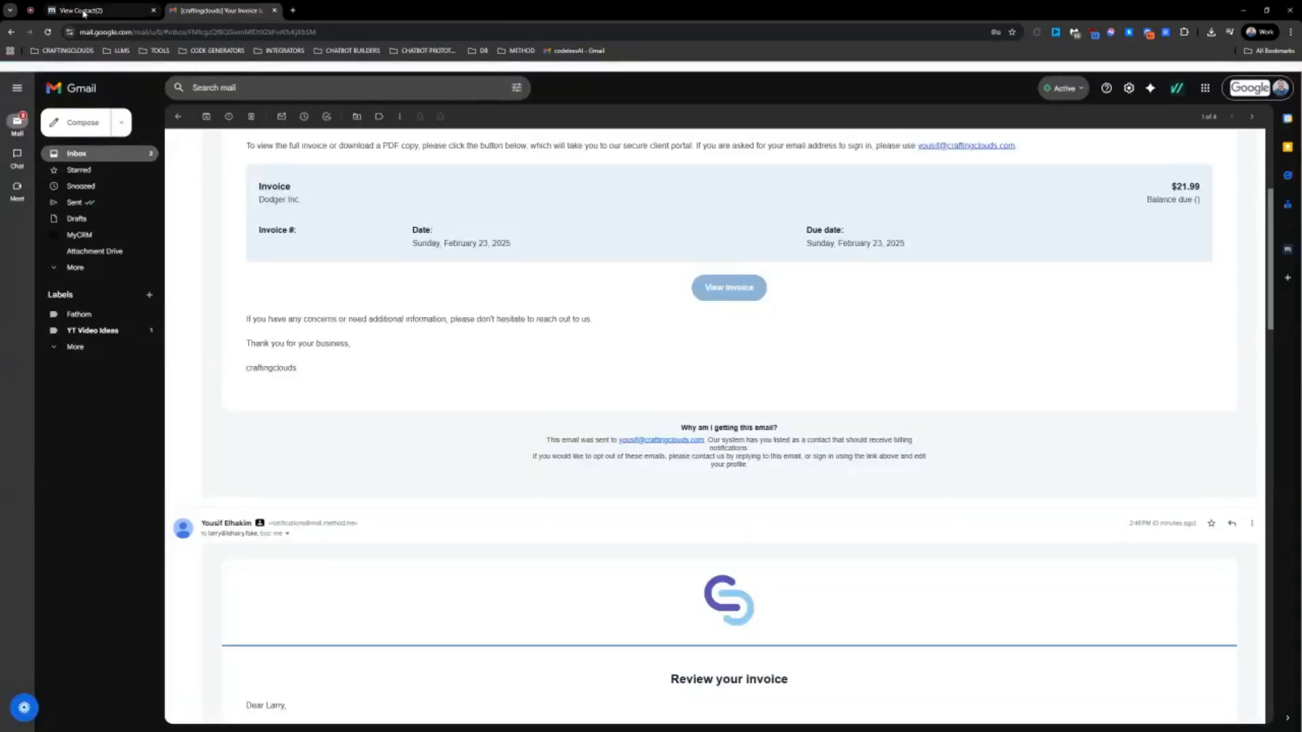
Open the 21.99 Dodger Inc. invoice in the customer portal from the Gmail email
scroll(704, 354, up, 4)
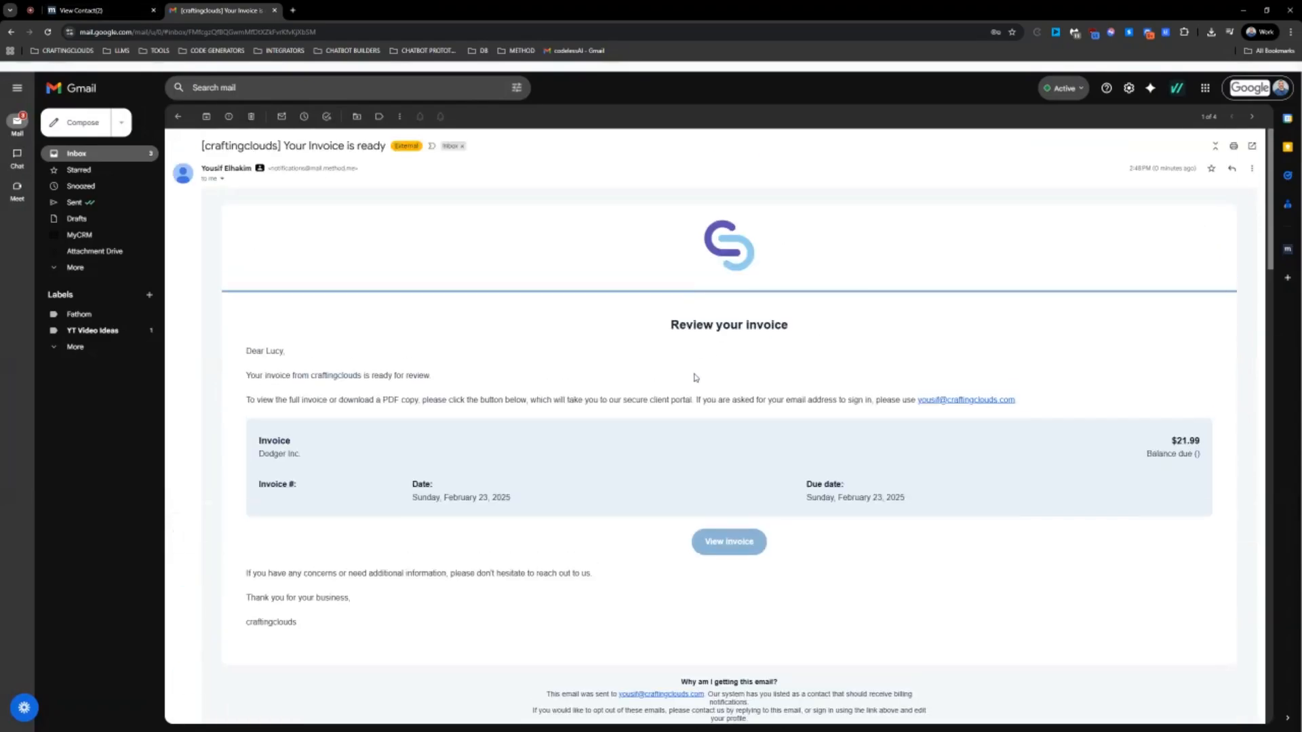
scroll(335, 305, down, 2)
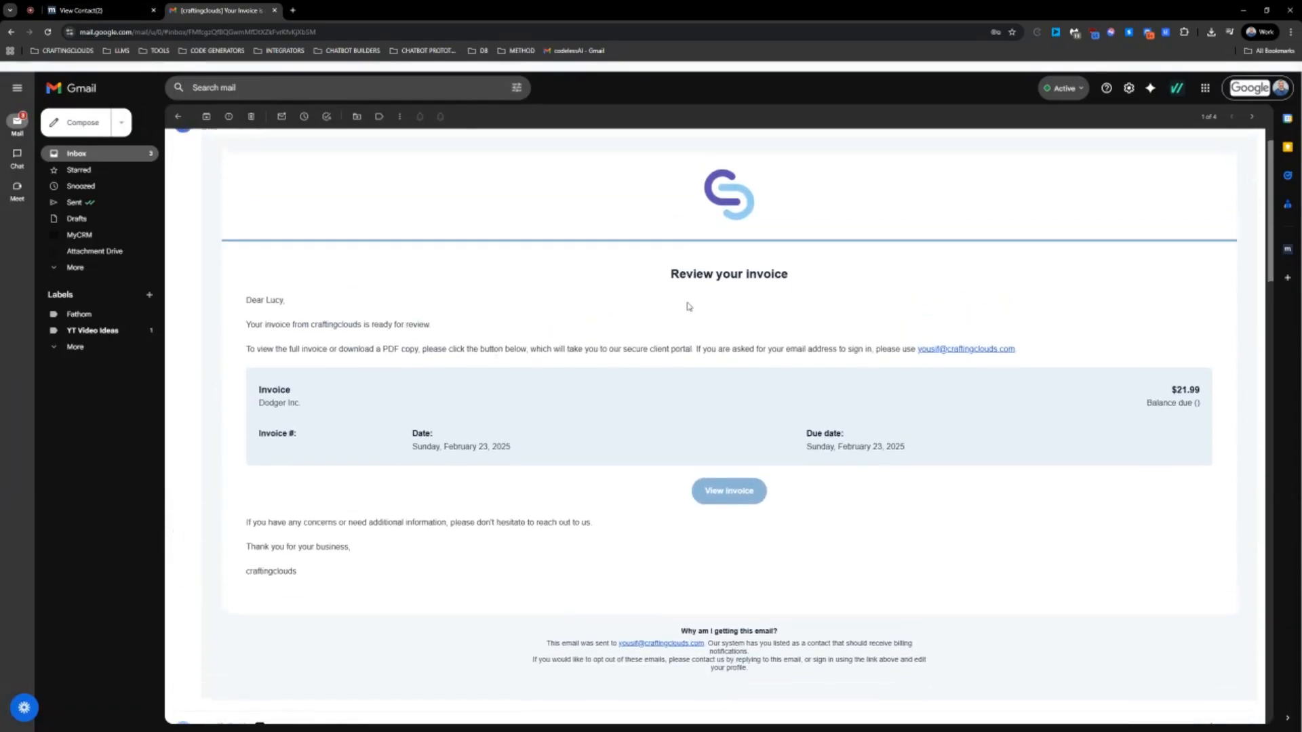
click(732, 499)
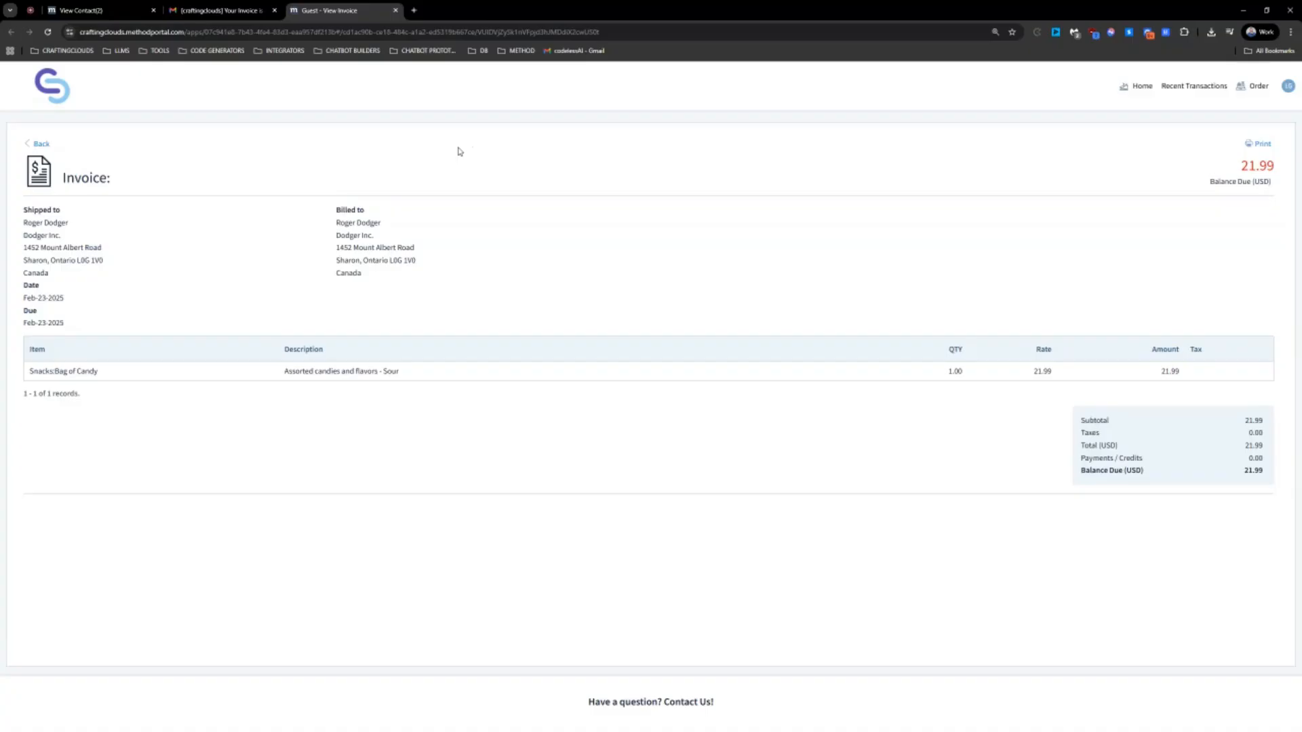
Sign out of the Method Customer Portal via the avatar menu
click(1286, 88)
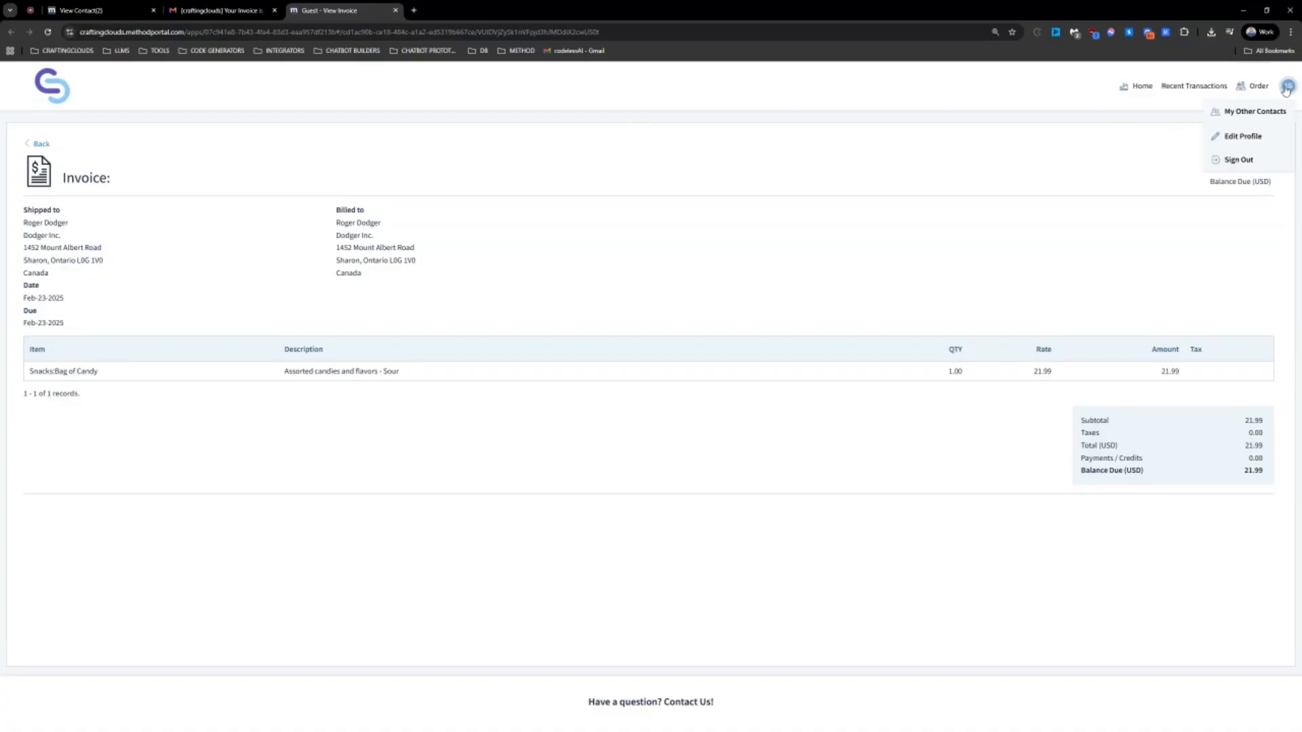
click(1246, 159)
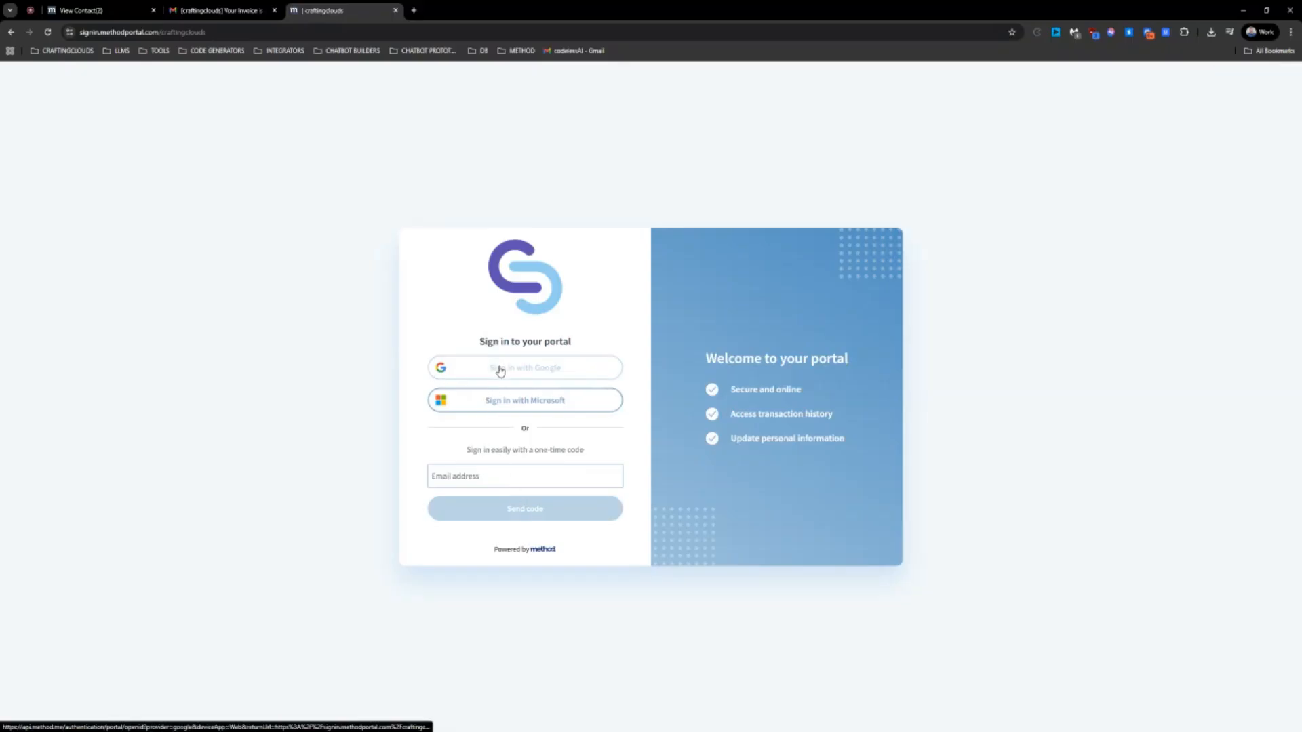
Focus the portal's sign-in email field, then bring up Chrome's main menu
click(481, 479)
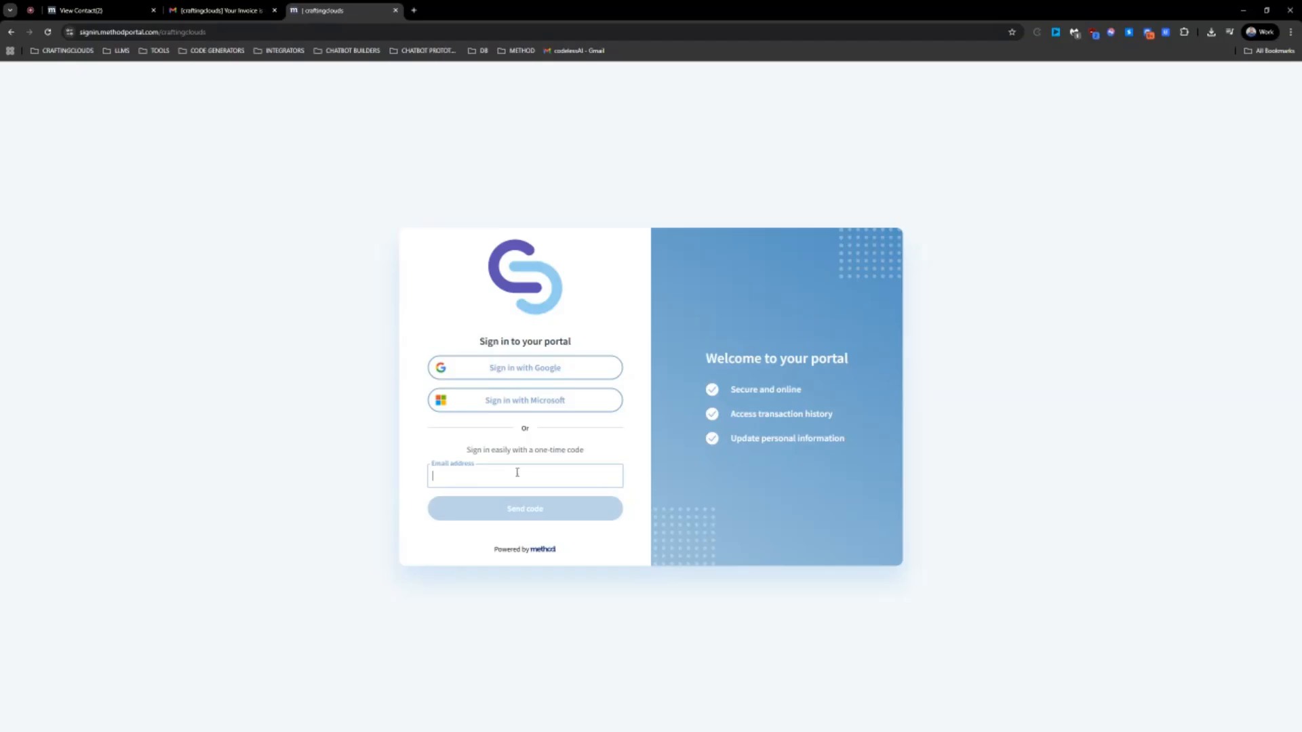
click(1289, 33)
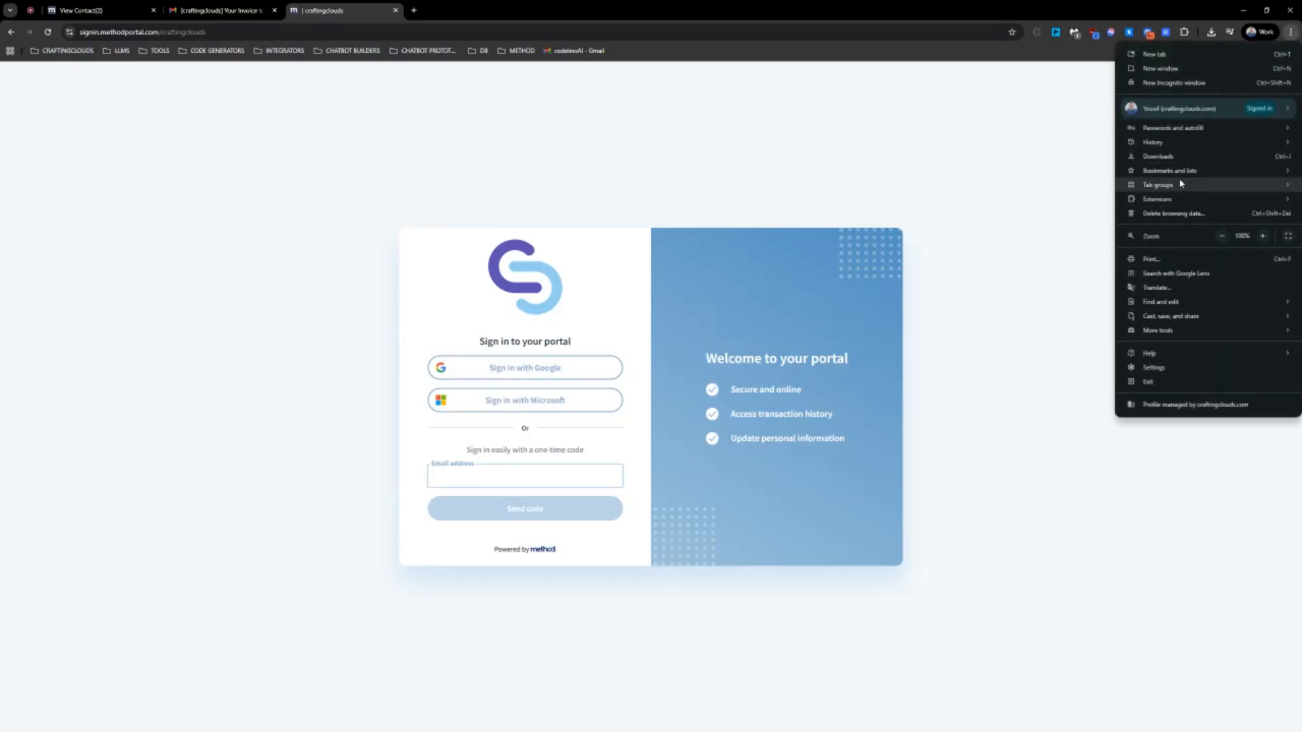
mouse_move(1178, 140)
click(980, 140)
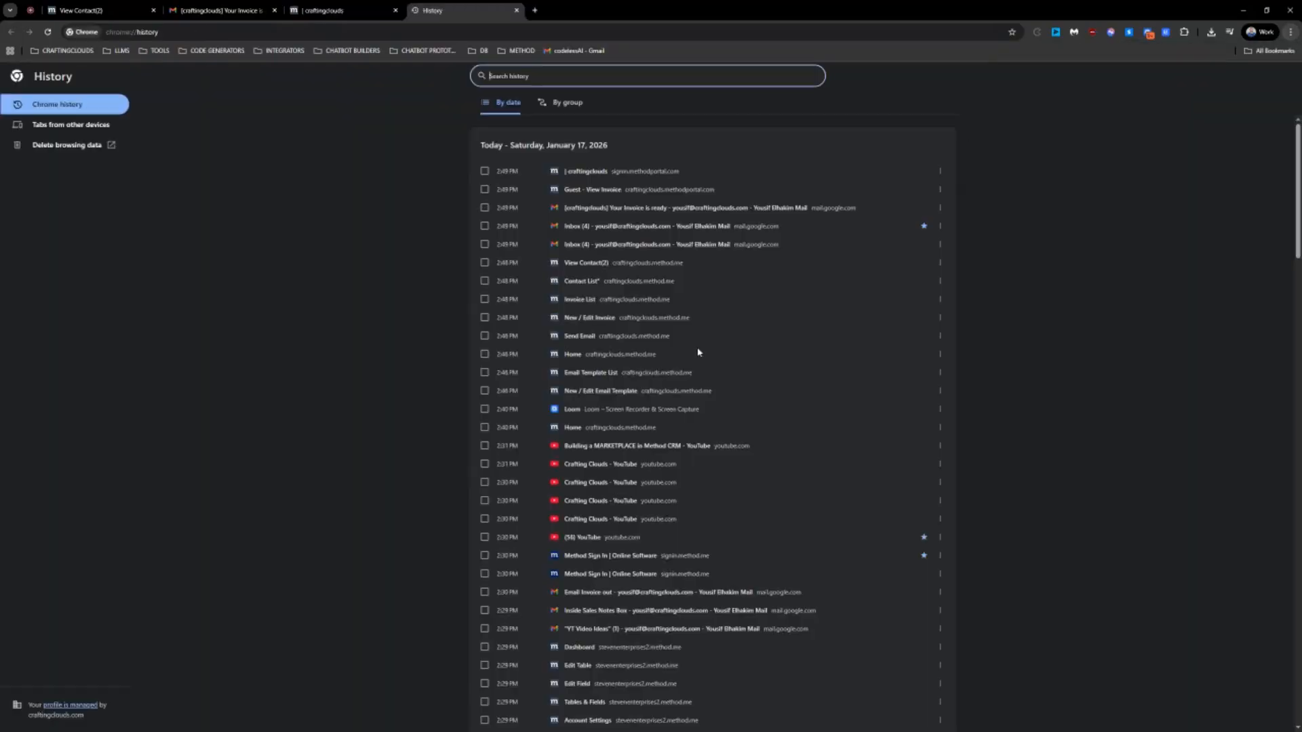
click(517, 11)
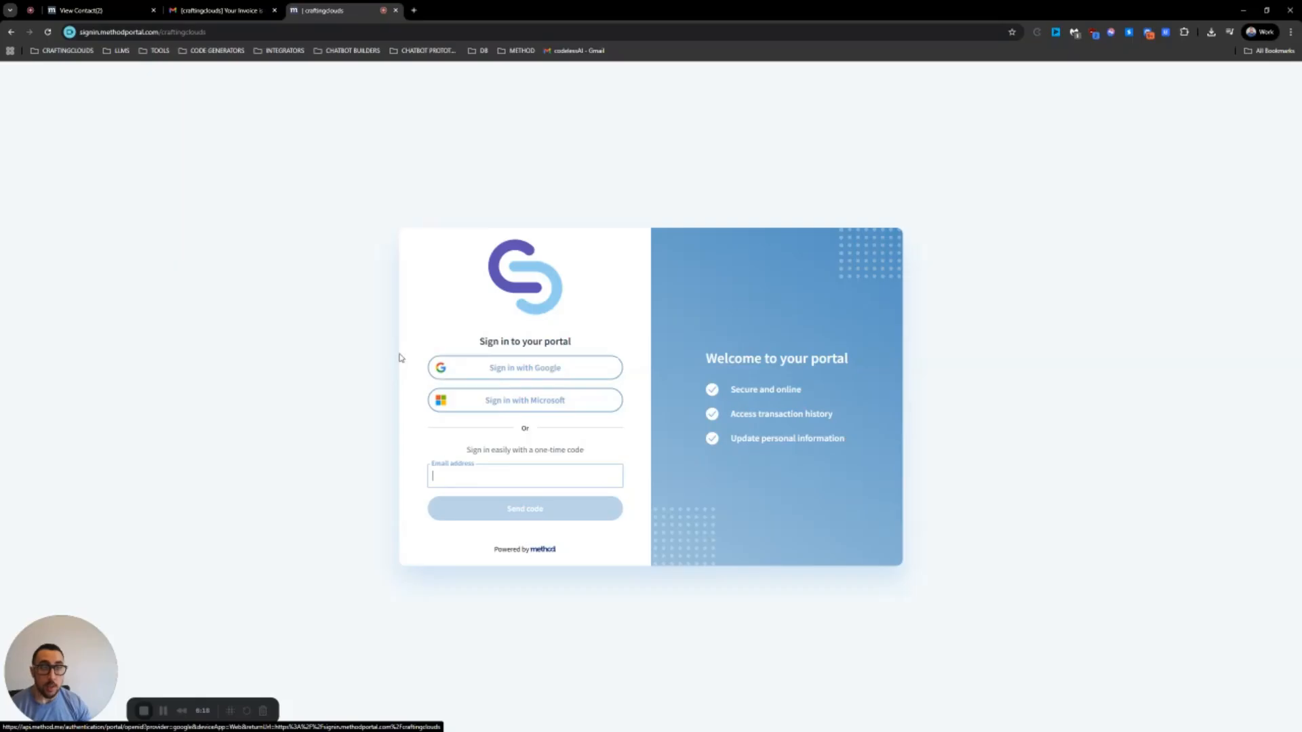
Sign in to the portal with Google, choosing the account and confirming on the consent page
click(516, 371)
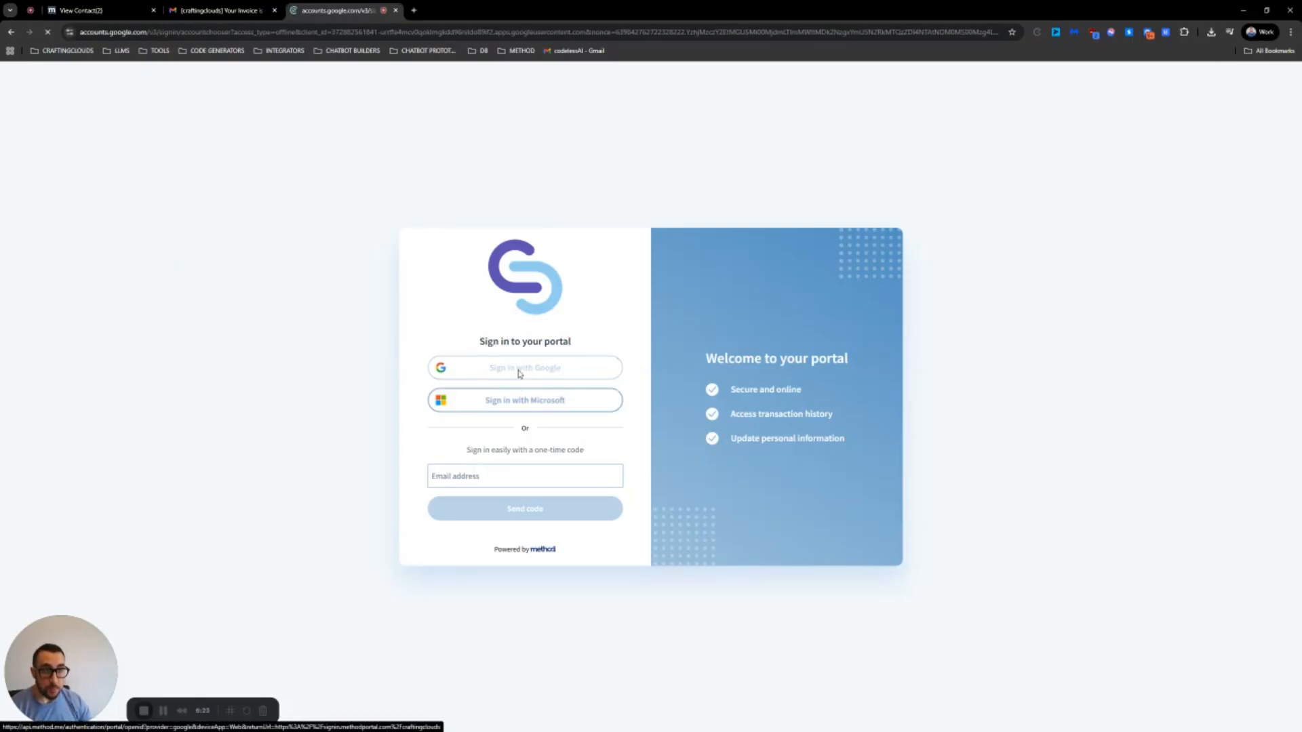
click(707, 330)
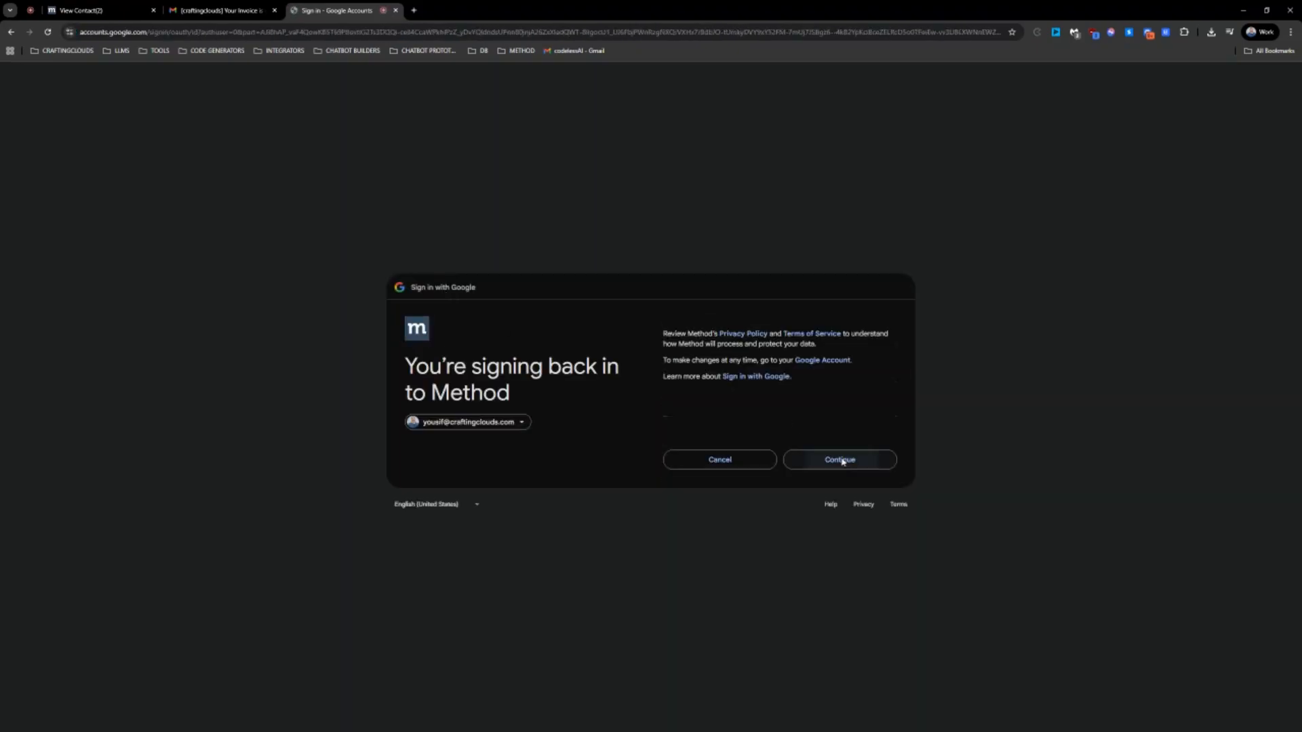
click(840, 459)
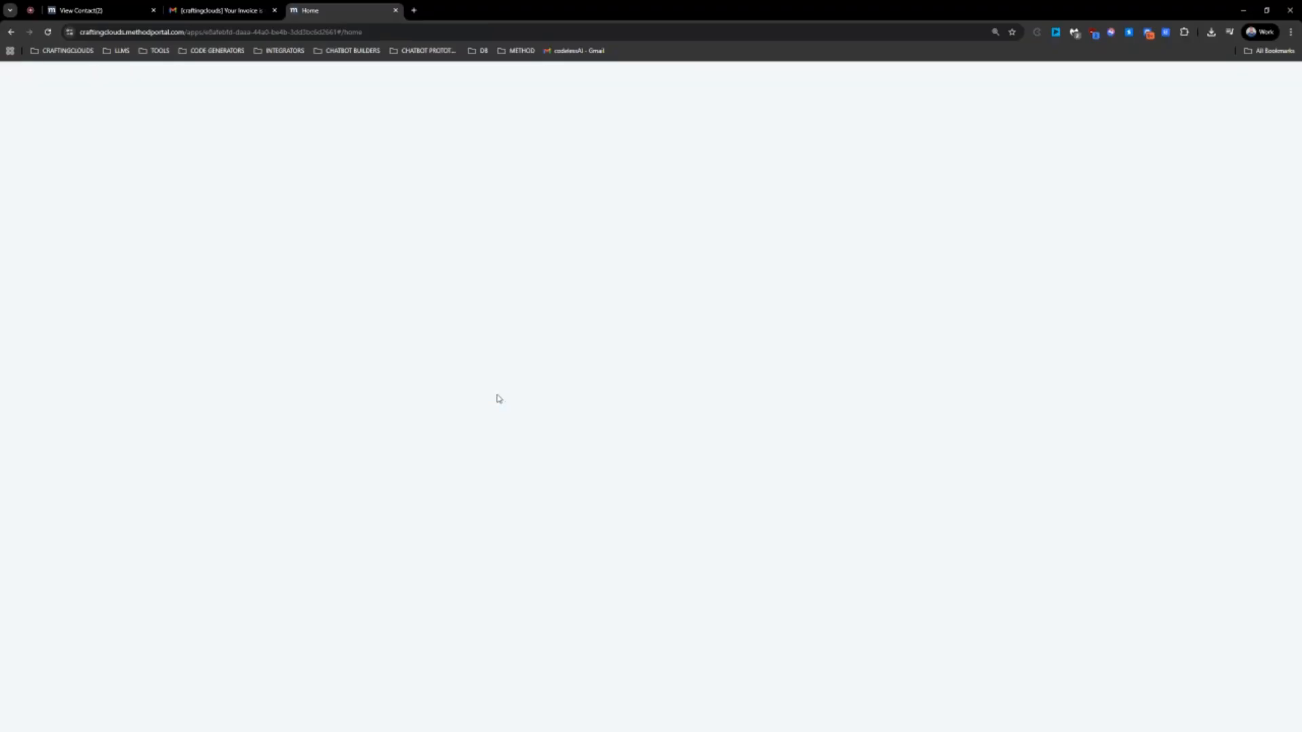
Load the portal's bare domain, get 403 Forbidden, and close that tab
click(293, 31)
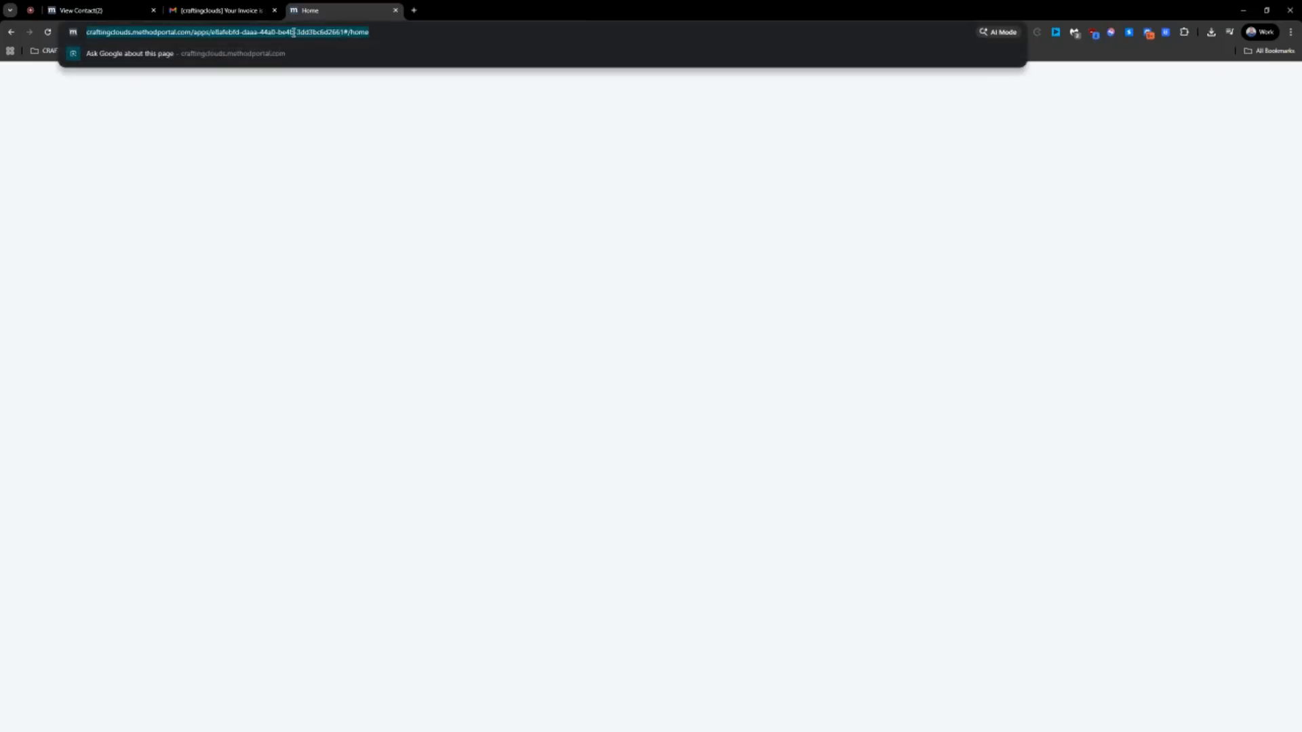
click(372, 32)
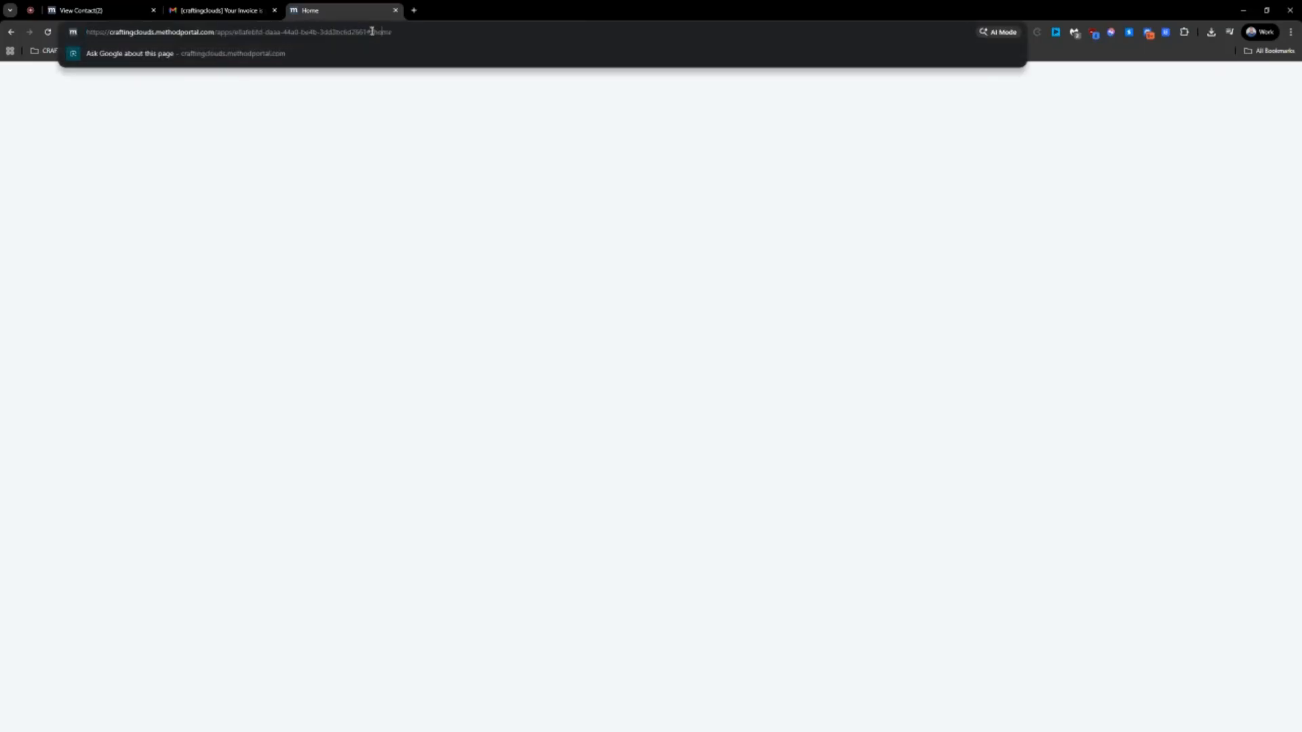
drag(392, 32, 219, 27)
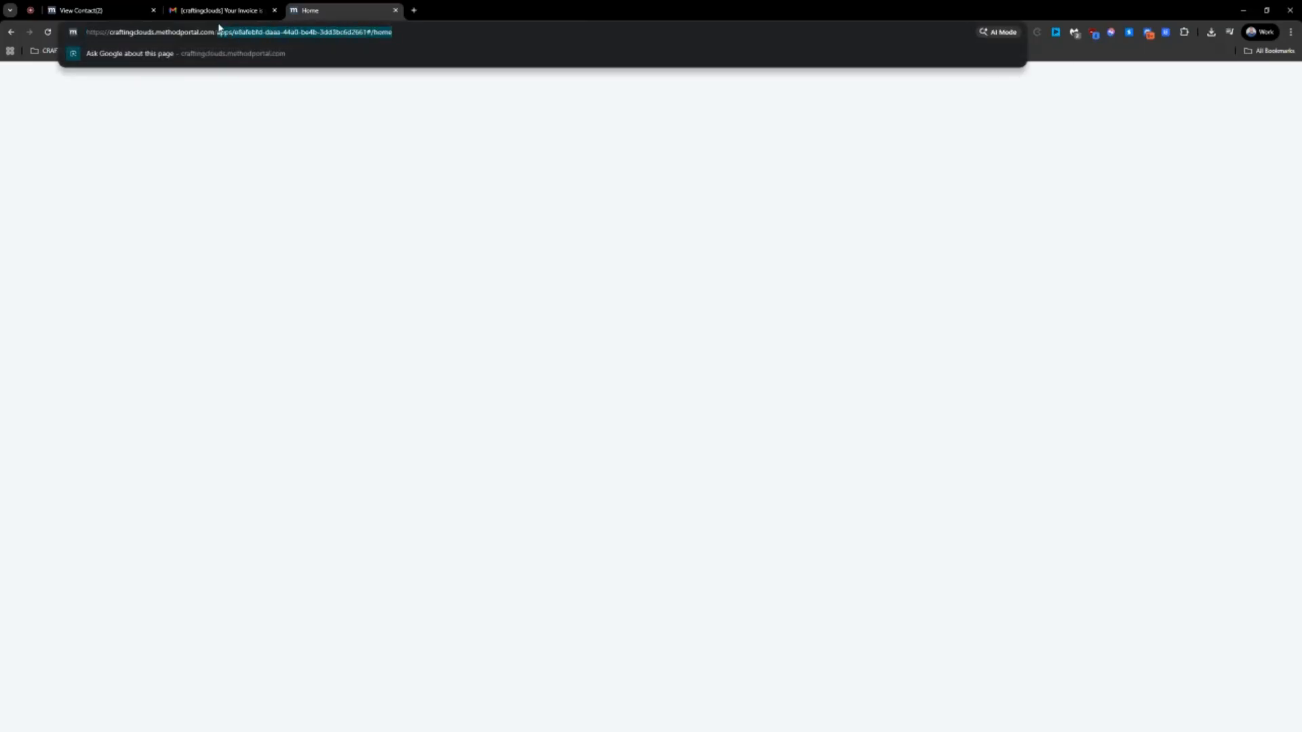
key(BackSpace)
key(Return)
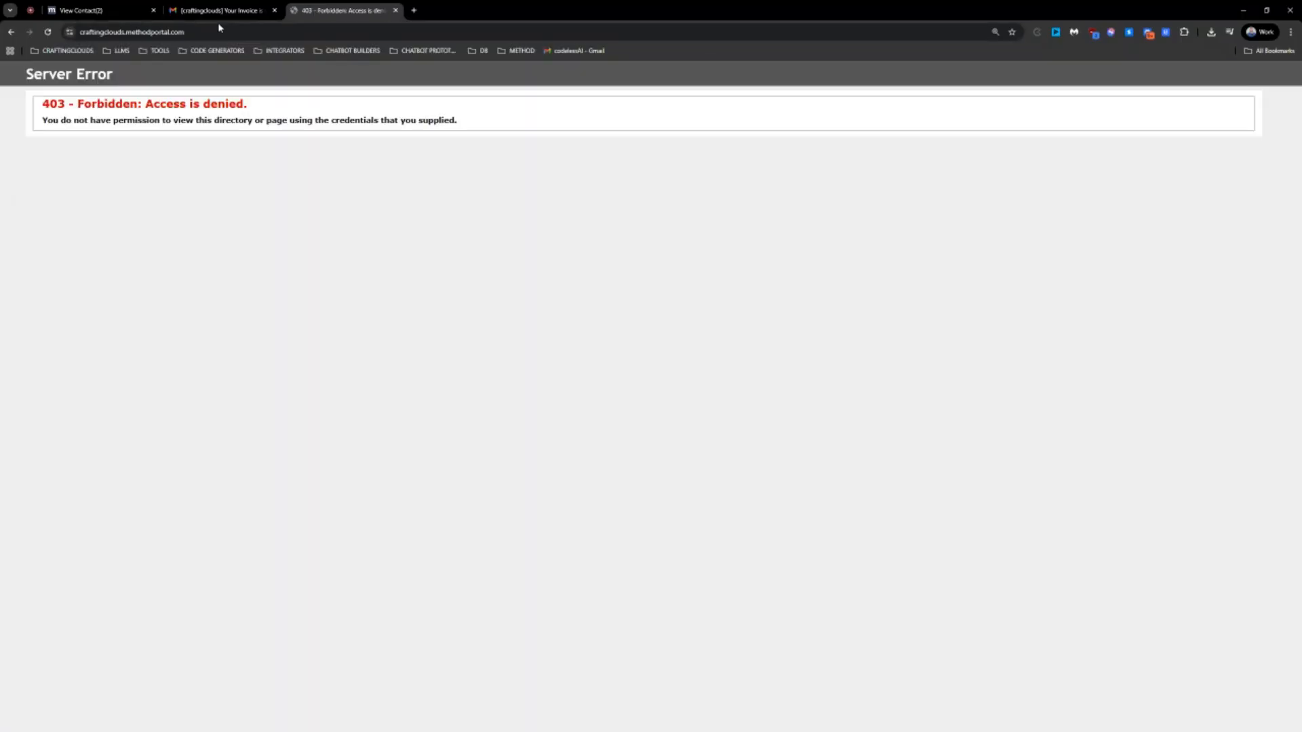
click(396, 10)
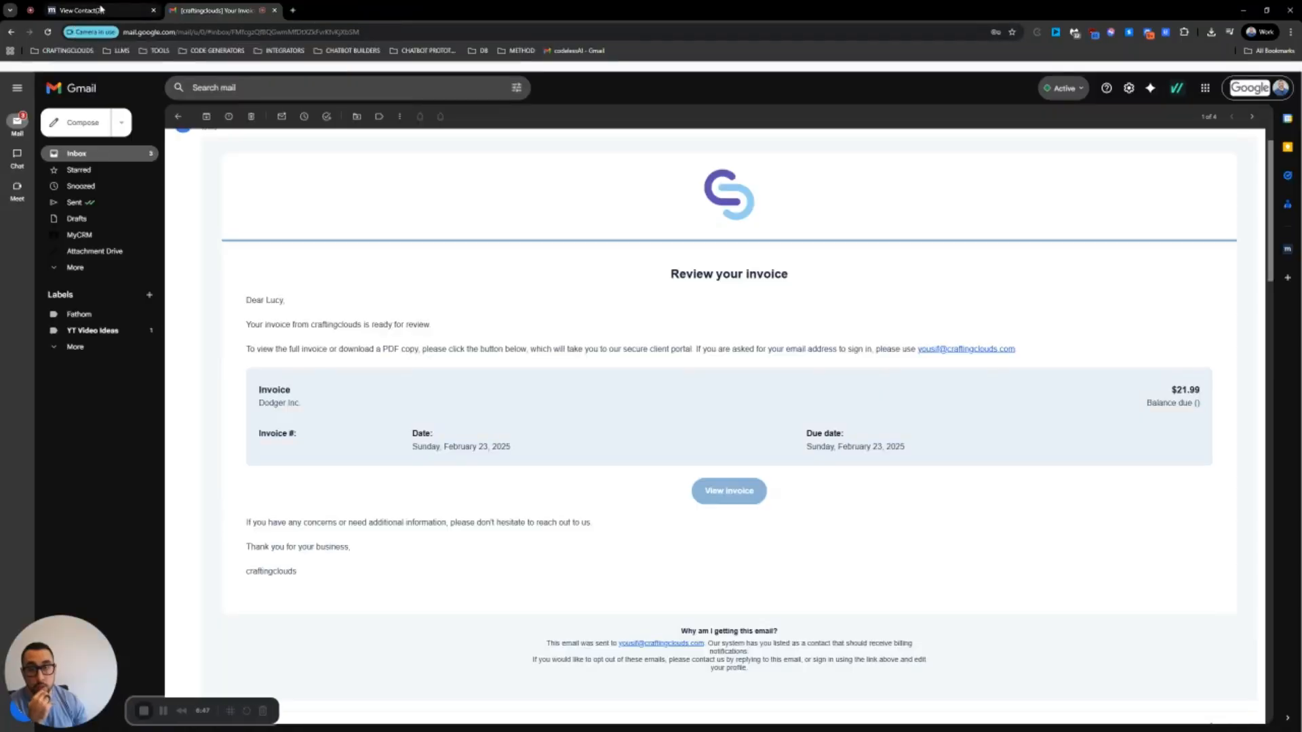
Return from Gmail to the Dodger Inc. contact record in Method CRM
click(95, 10)
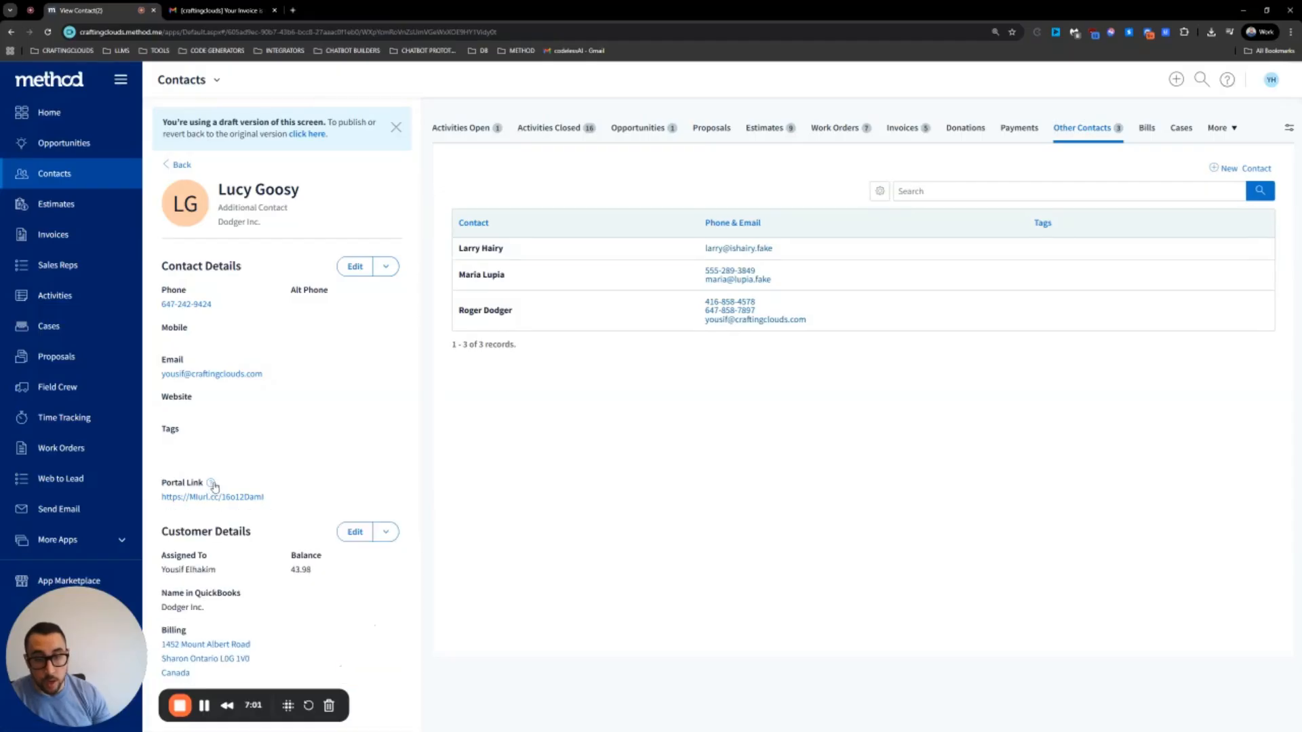
Open the Dodger Inc. contact's Portal Link to load the customer portal Home page
mouse_move(213, 485)
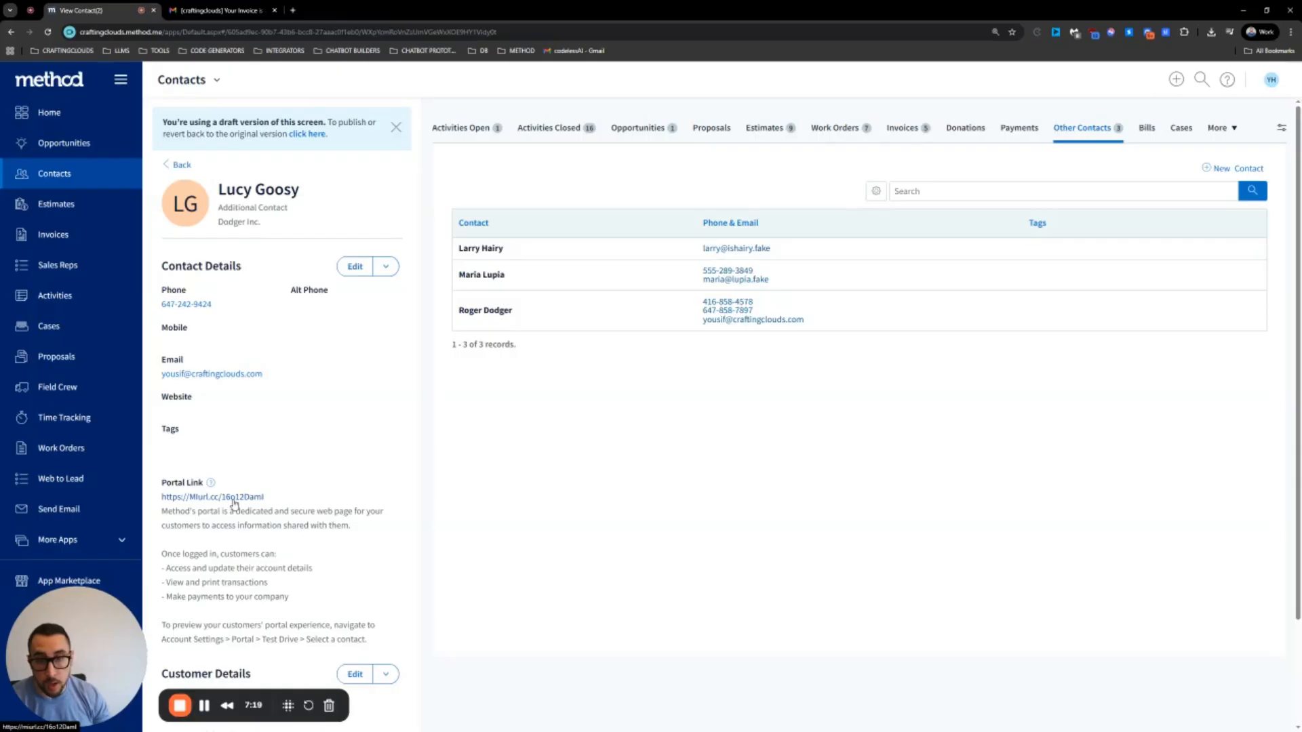
click(256, 500)
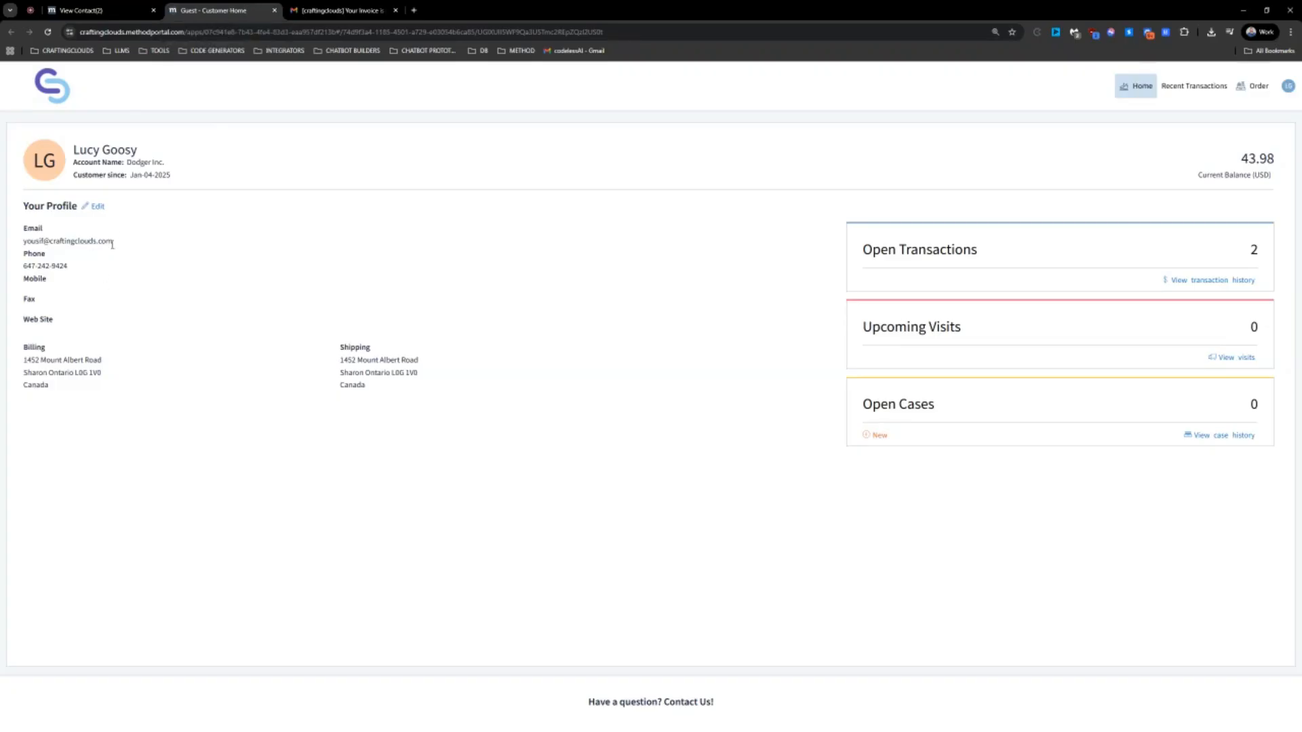
click(96, 207)
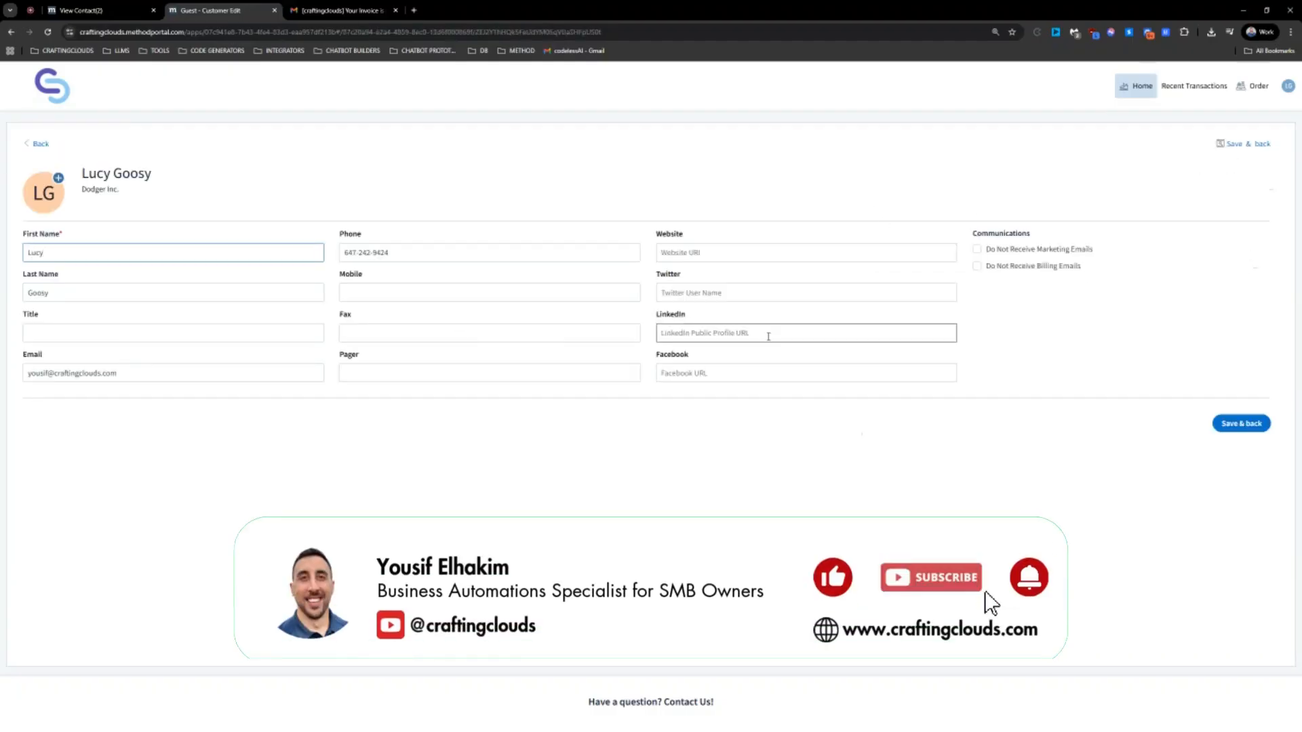
click(1240, 423)
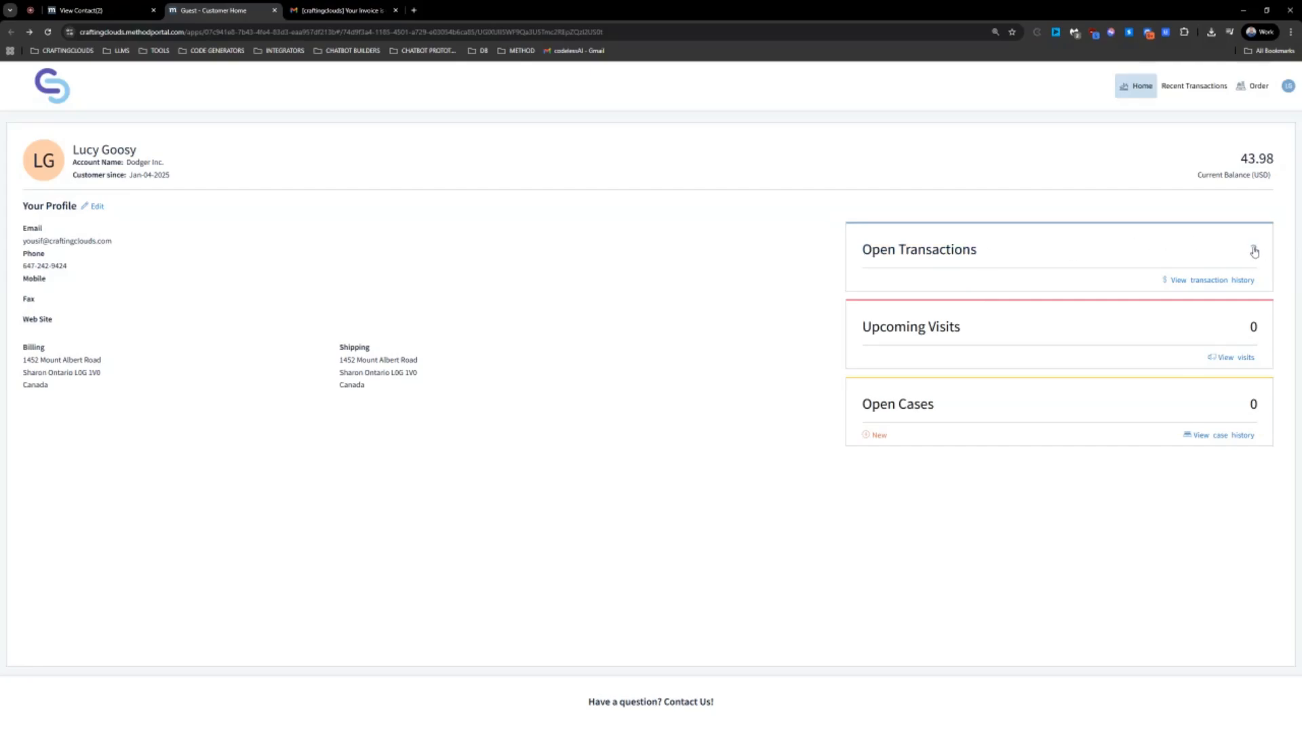
List the open transactions, preview the first 21.99 invoice's PDF, and return to the list
click(913, 255)
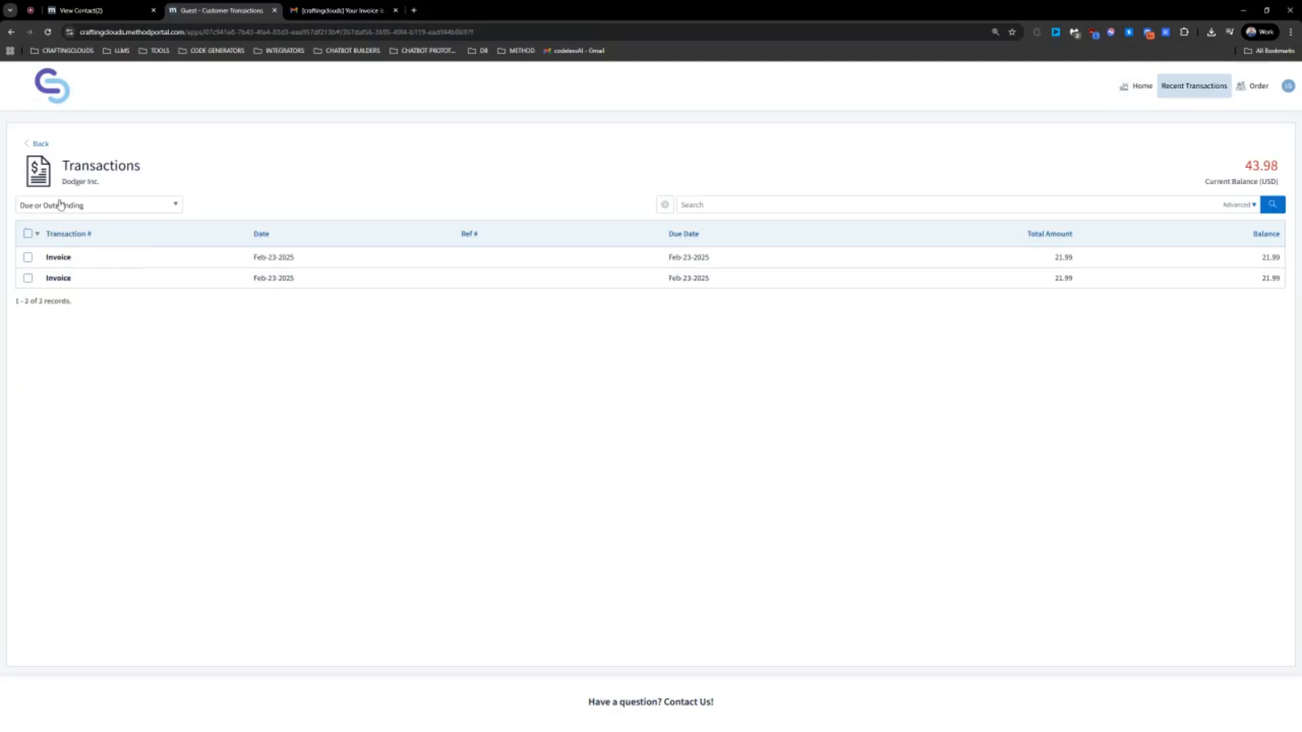
click(362, 265)
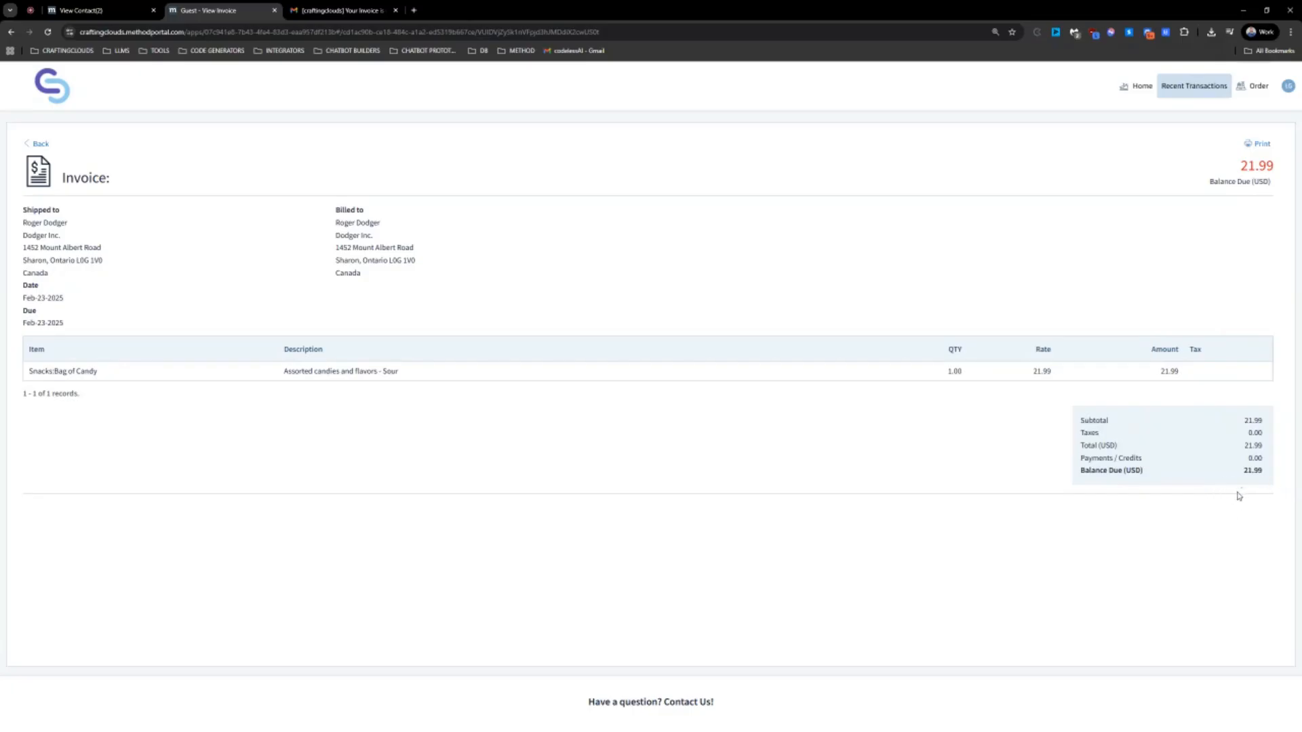
click(1257, 144)
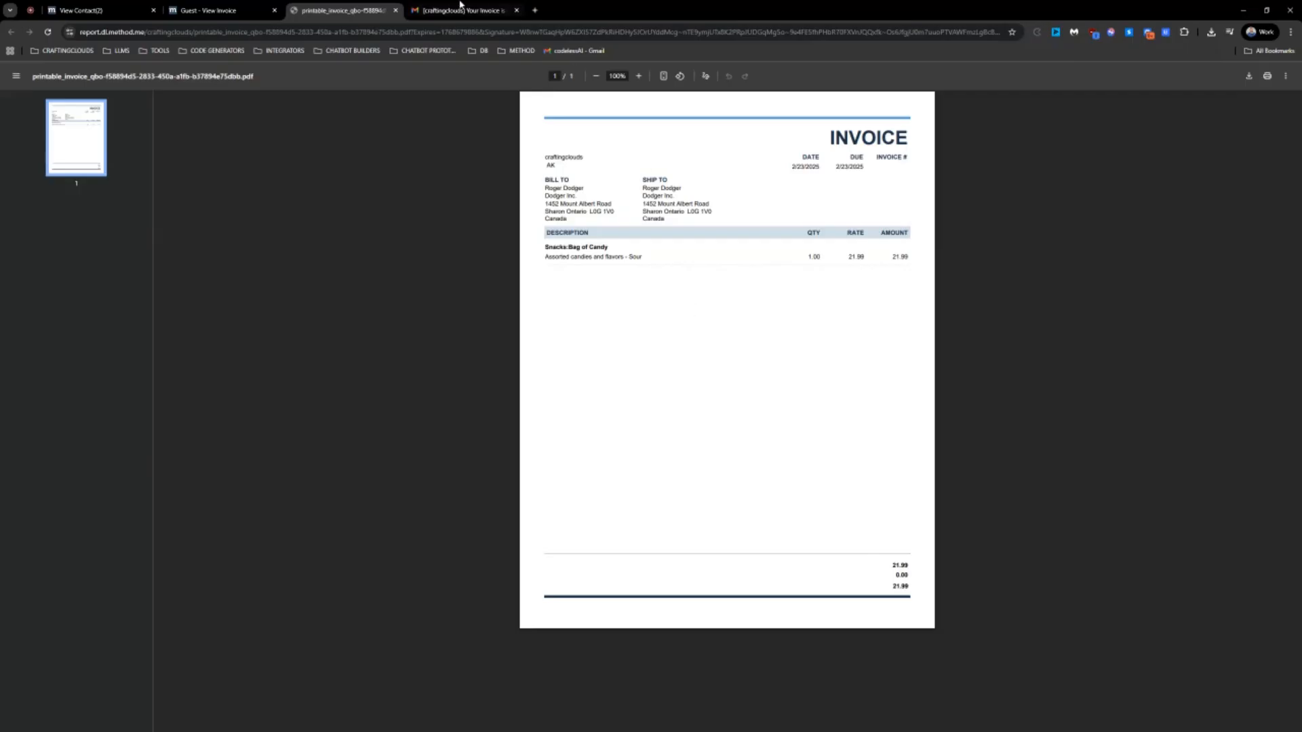
click(395, 10)
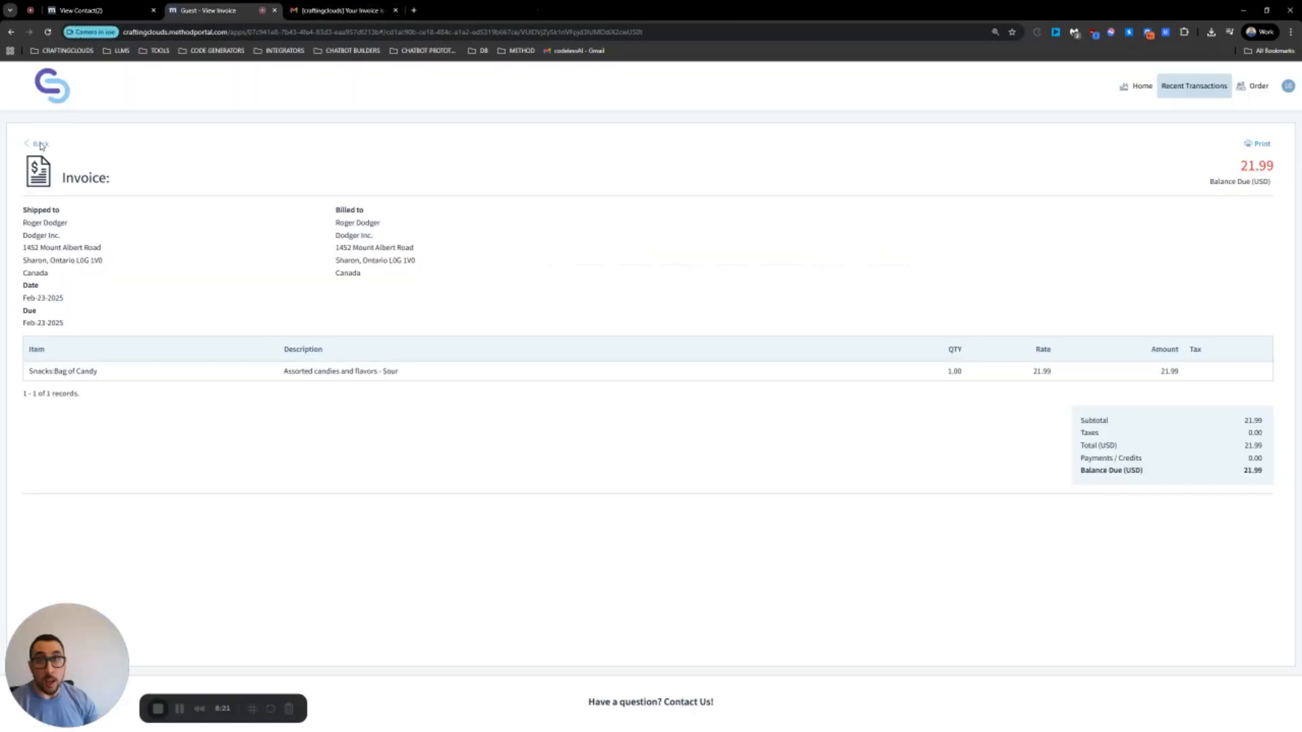
click(41, 144)
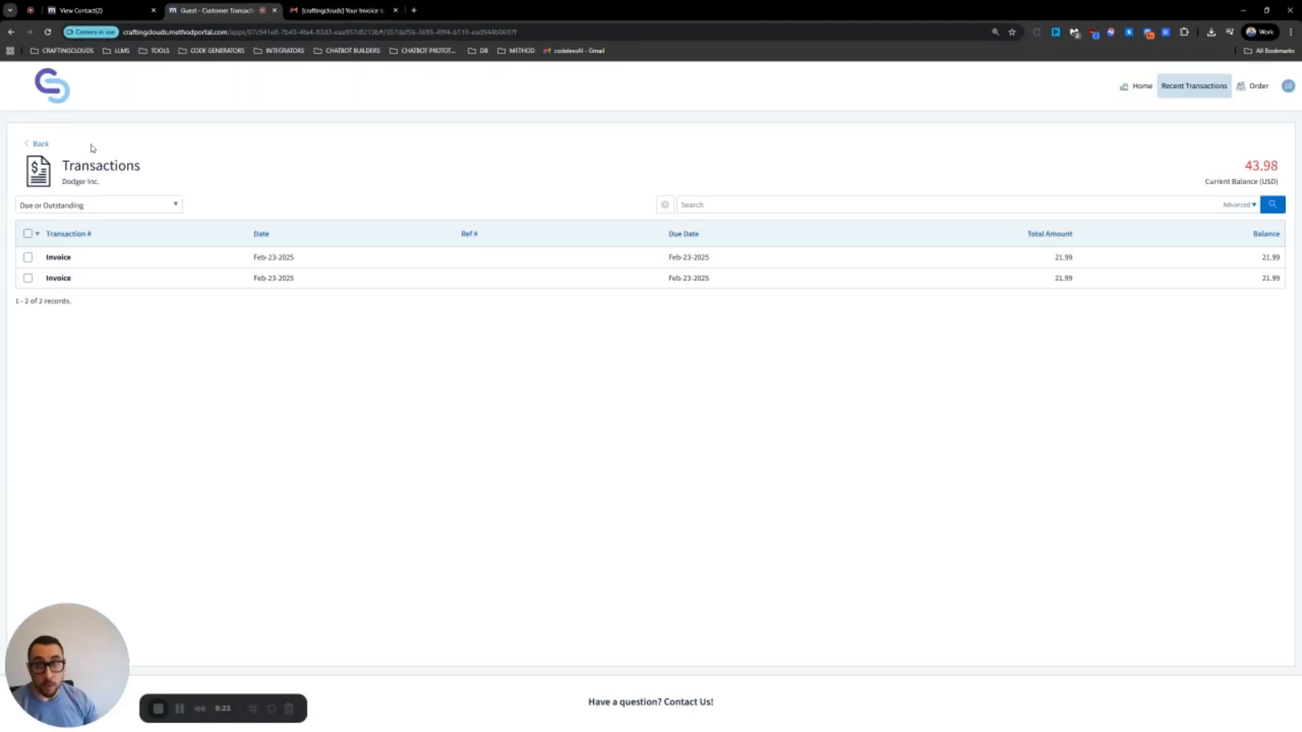
Filter the transactions to All Transactions and open the May-30-2025 estimate
click(95, 206)
click(106, 248)
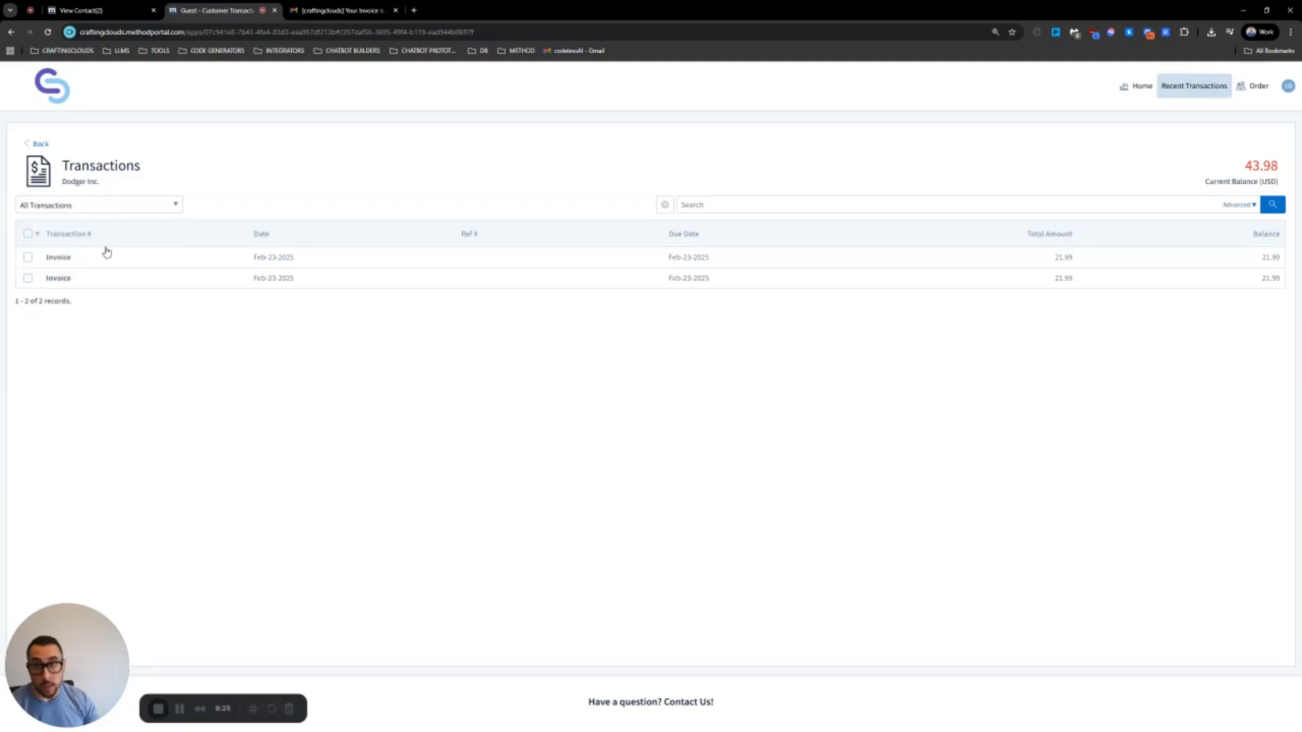
click(109, 283)
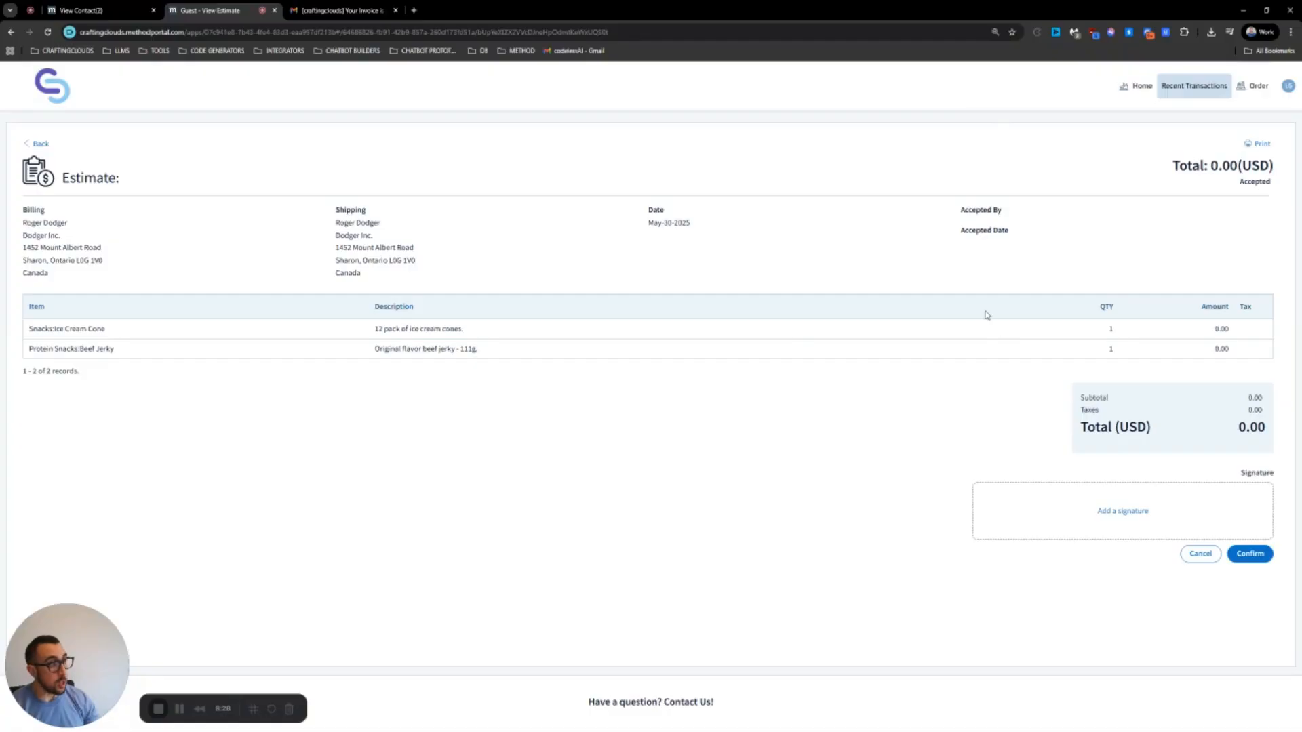
Draw a signature on the estimate, add it, and confirm the estimate's acceptance
click(1137, 517)
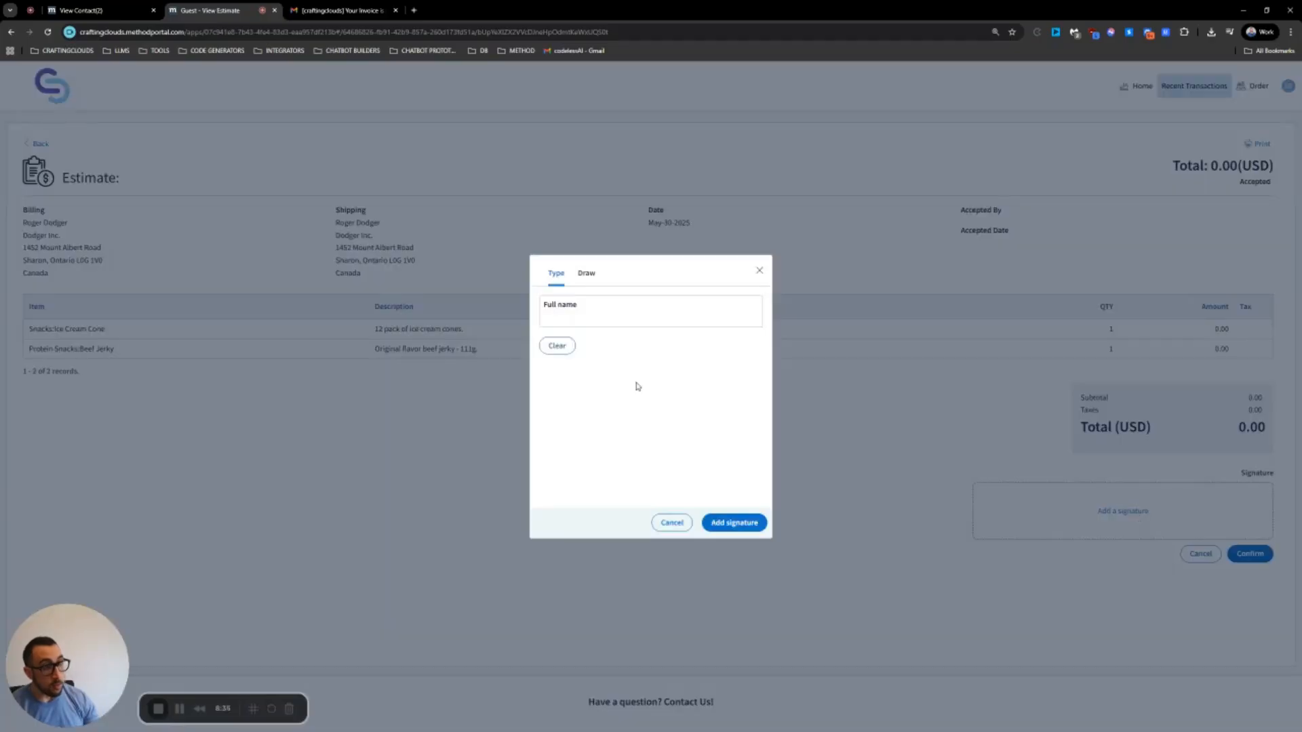
click(585, 275)
mouse_move(544, 365)
mouse_down()
mouse_move(677, 378)
mouse_move(645, 395)
mouse_move(705, 369)
mouse_up()
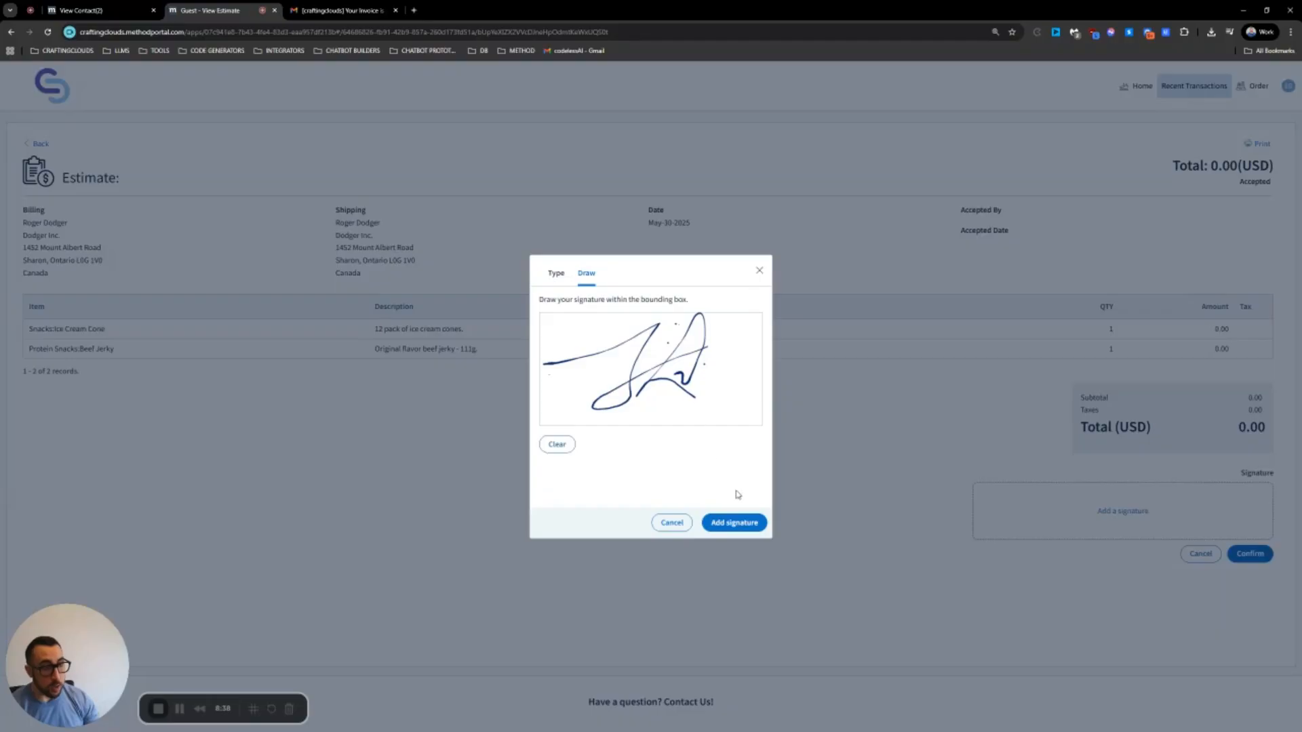
click(745, 523)
click(1254, 587)
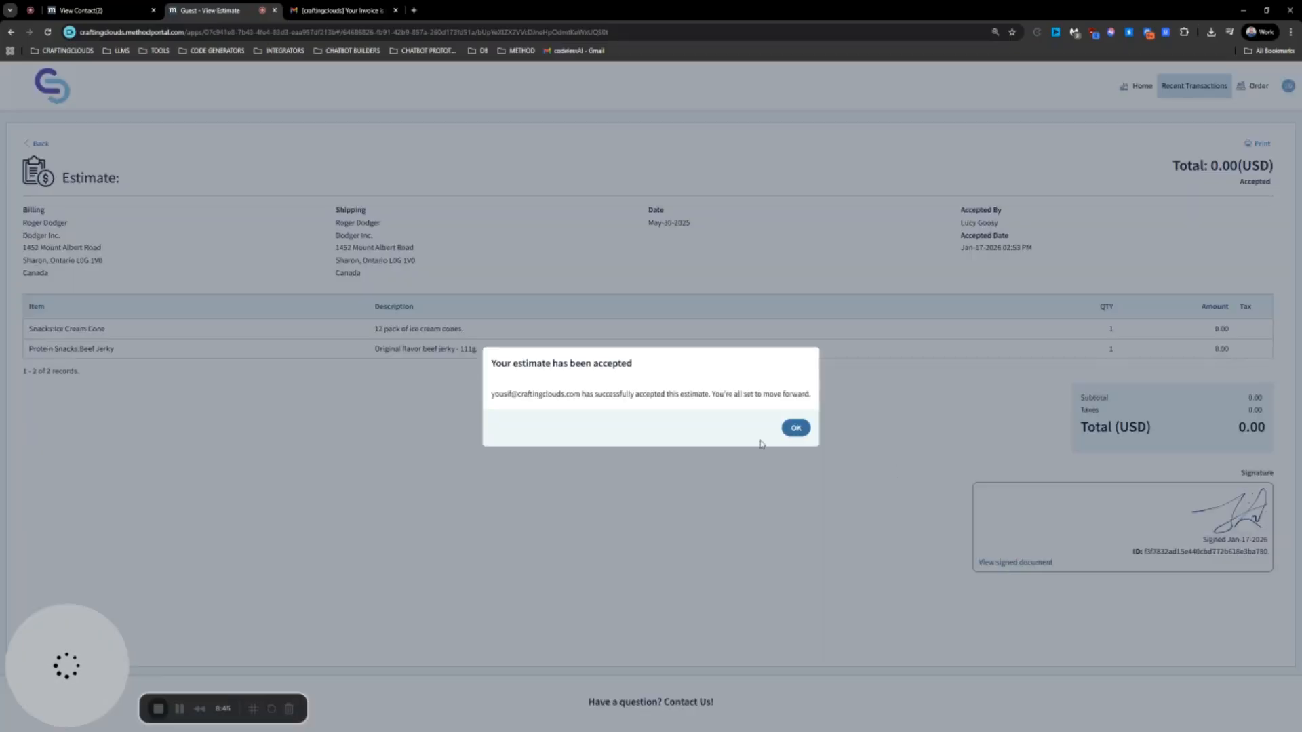
click(796, 428)
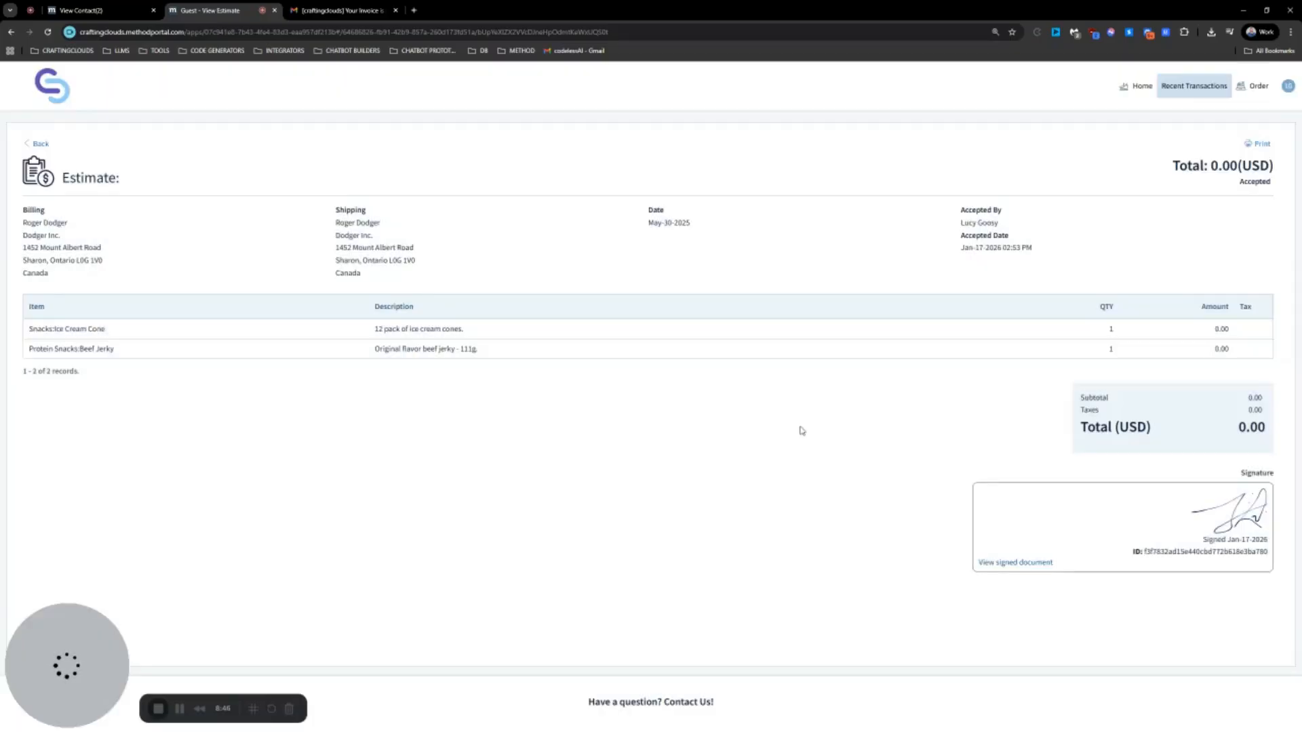
mouse_move(1040, 250)
mouse_down()
mouse_move(962, 222)
mouse_move(959, 206)
mouse_move(1045, 250)
mouse_up()
click(973, 235)
click(1045, 249)
click(1258, 144)
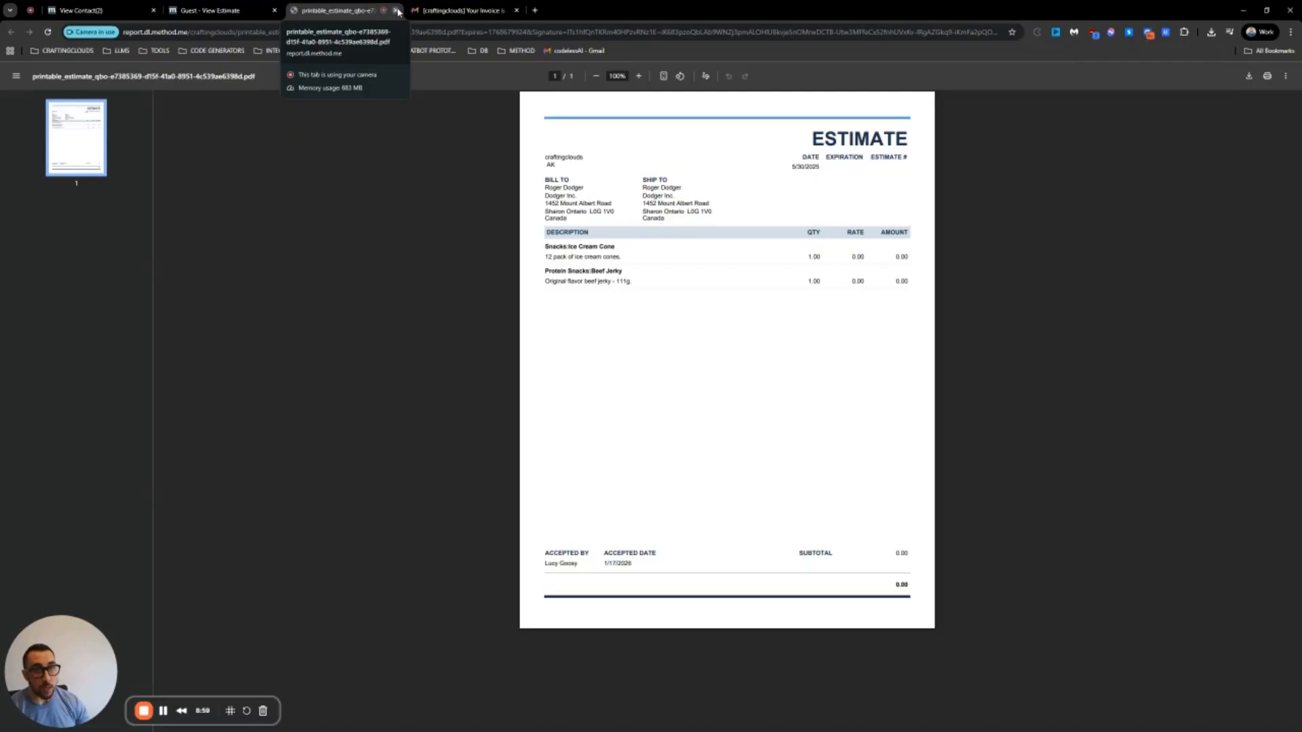
click(398, 11)
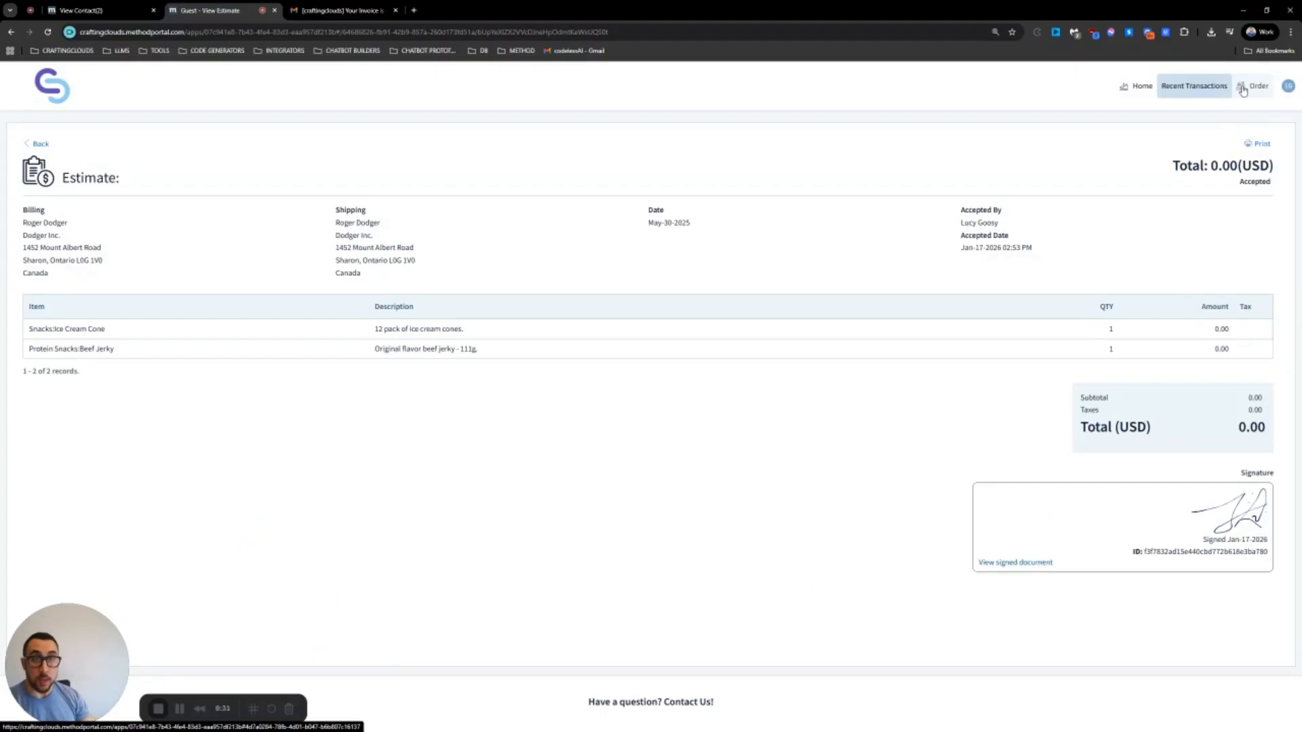
Return to the customer portal Home page showing the 43.98 balance
click(1138, 88)
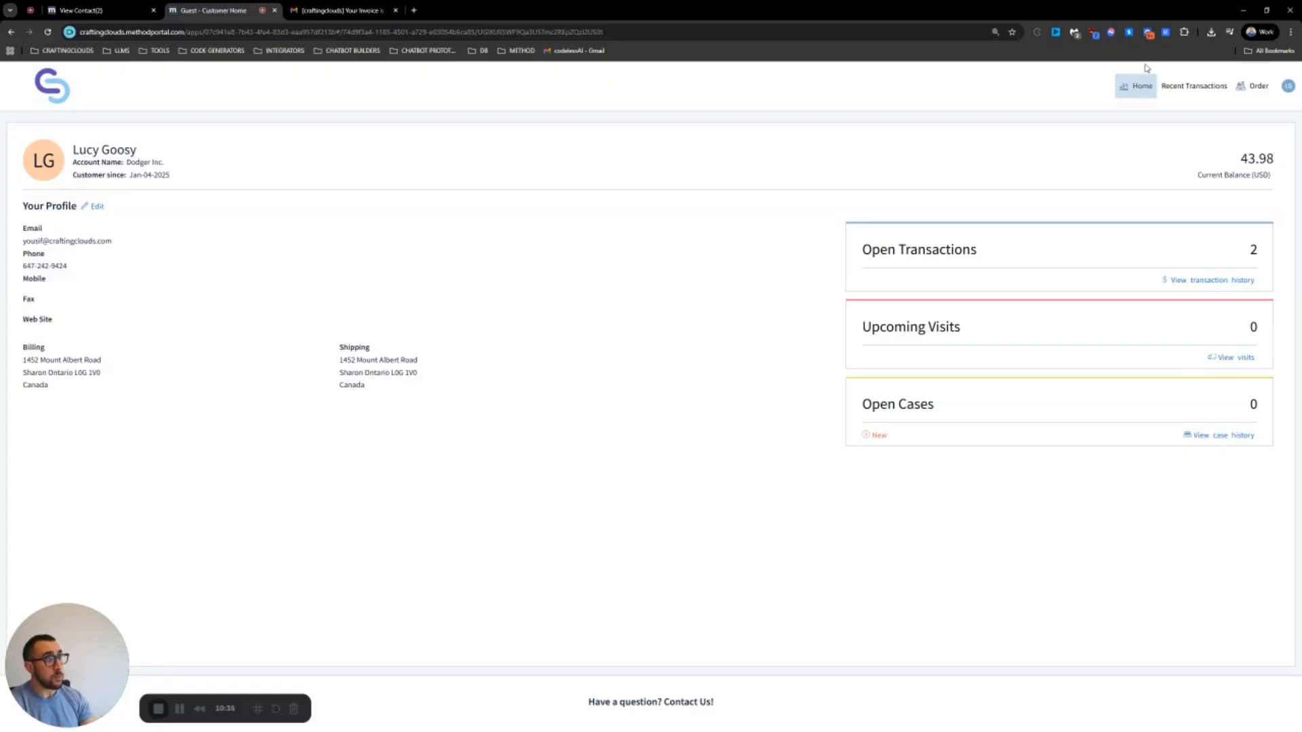
click(1192, 87)
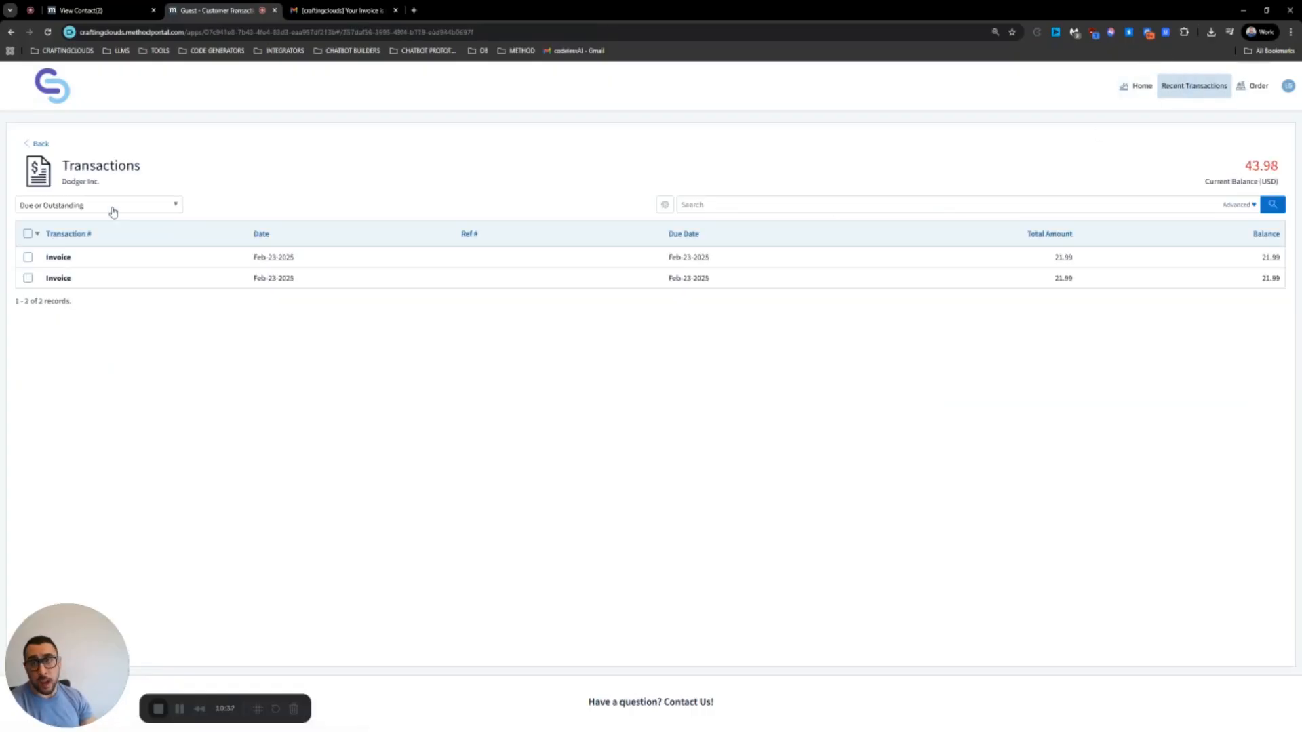
click(113, 207)
click(72, 249)
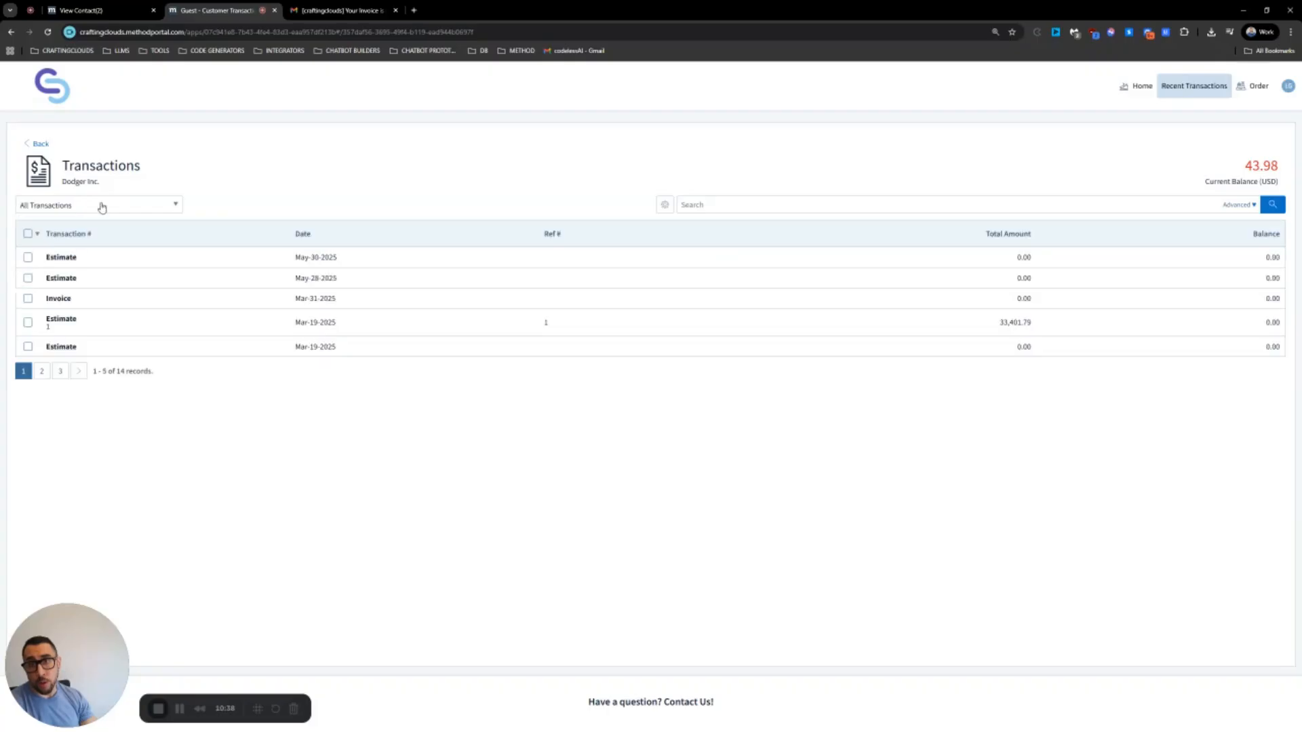
click(102, 206)
click(83, 266)
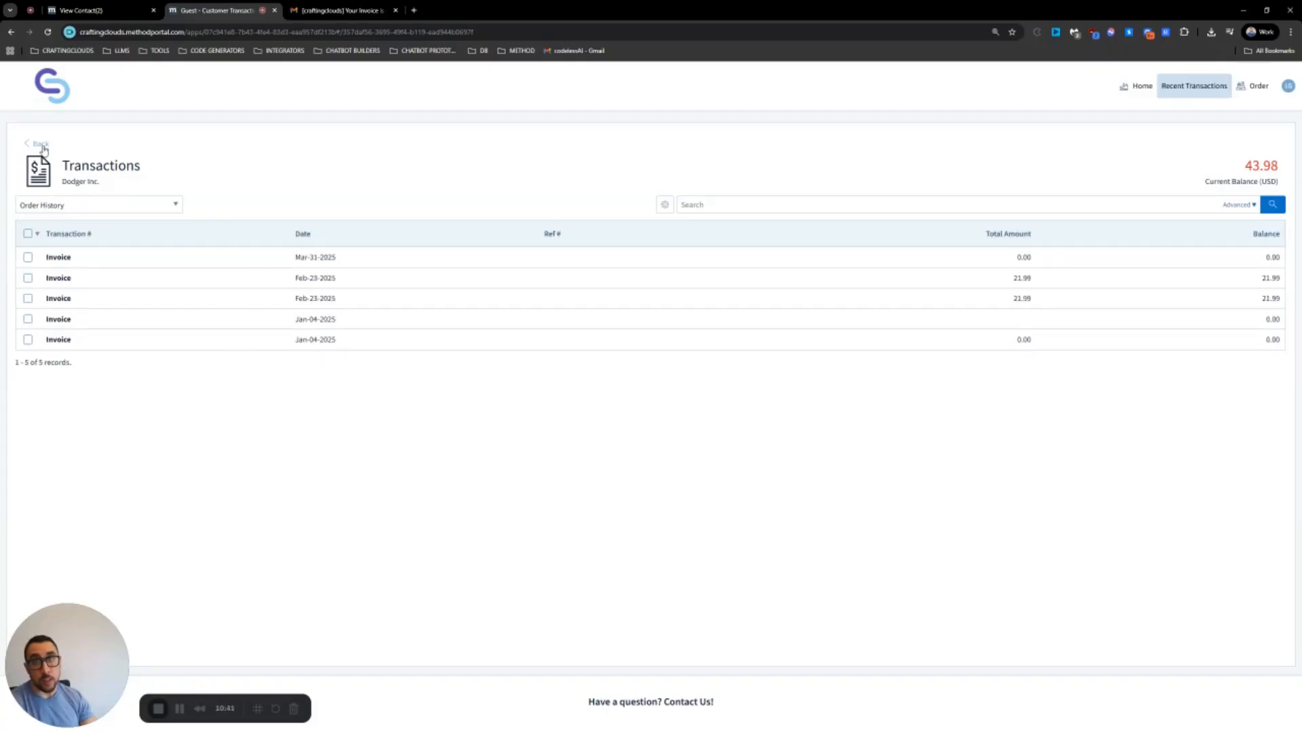
click(39, 145)
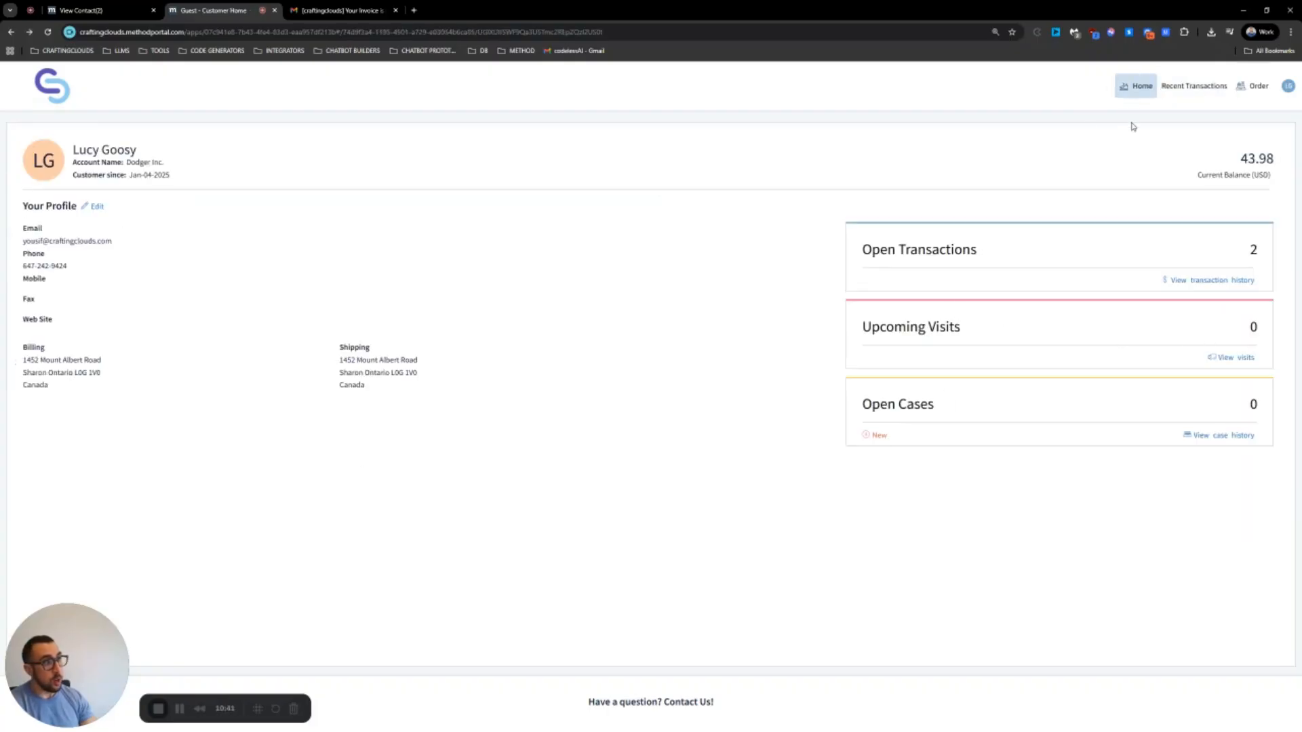
File a new case with subject and description 'Cabinet got chipped', save it, and return to Cases List
click(897, 406)
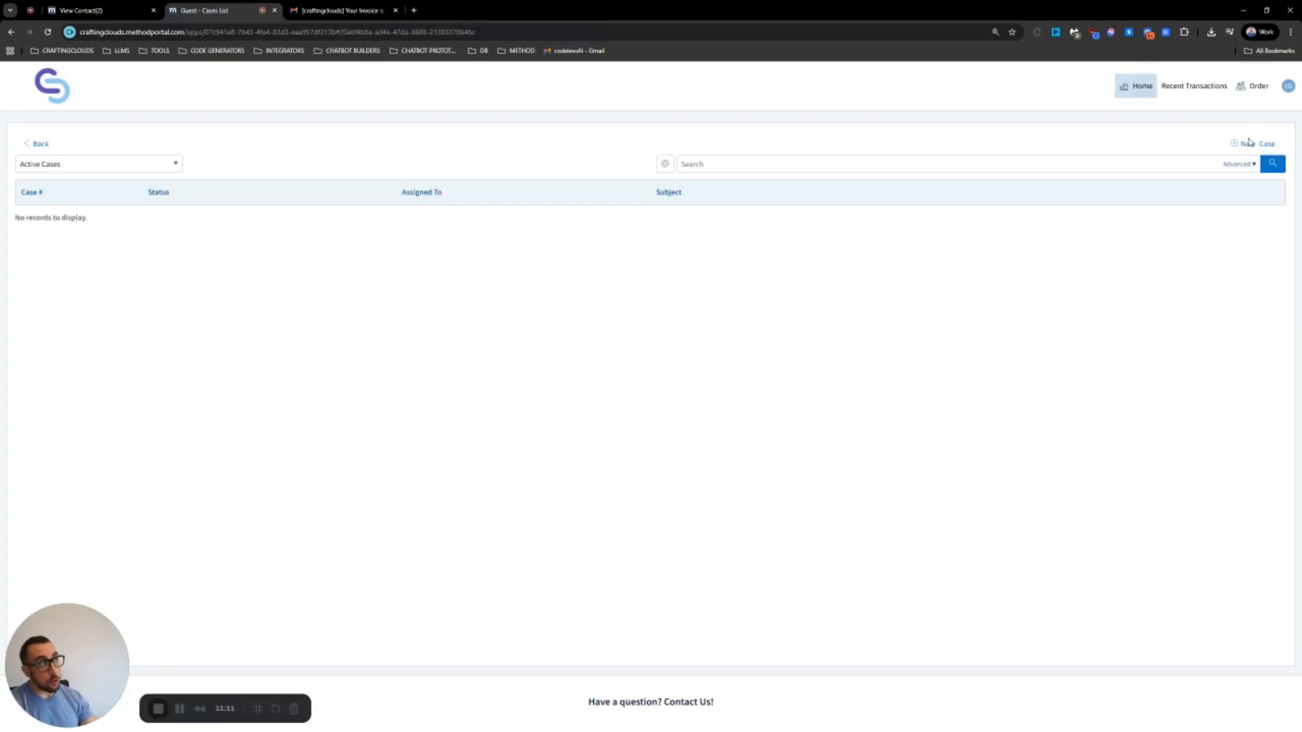
click(1250, 142)
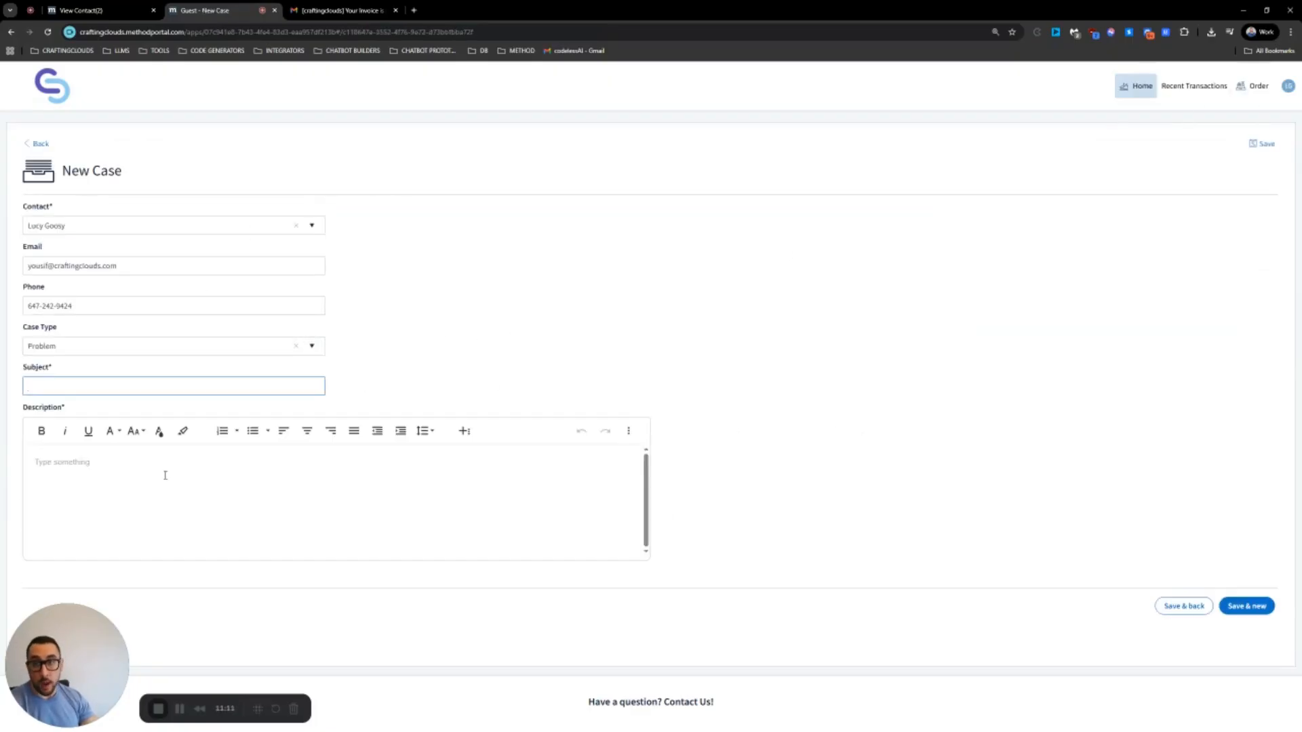
text(Ca)
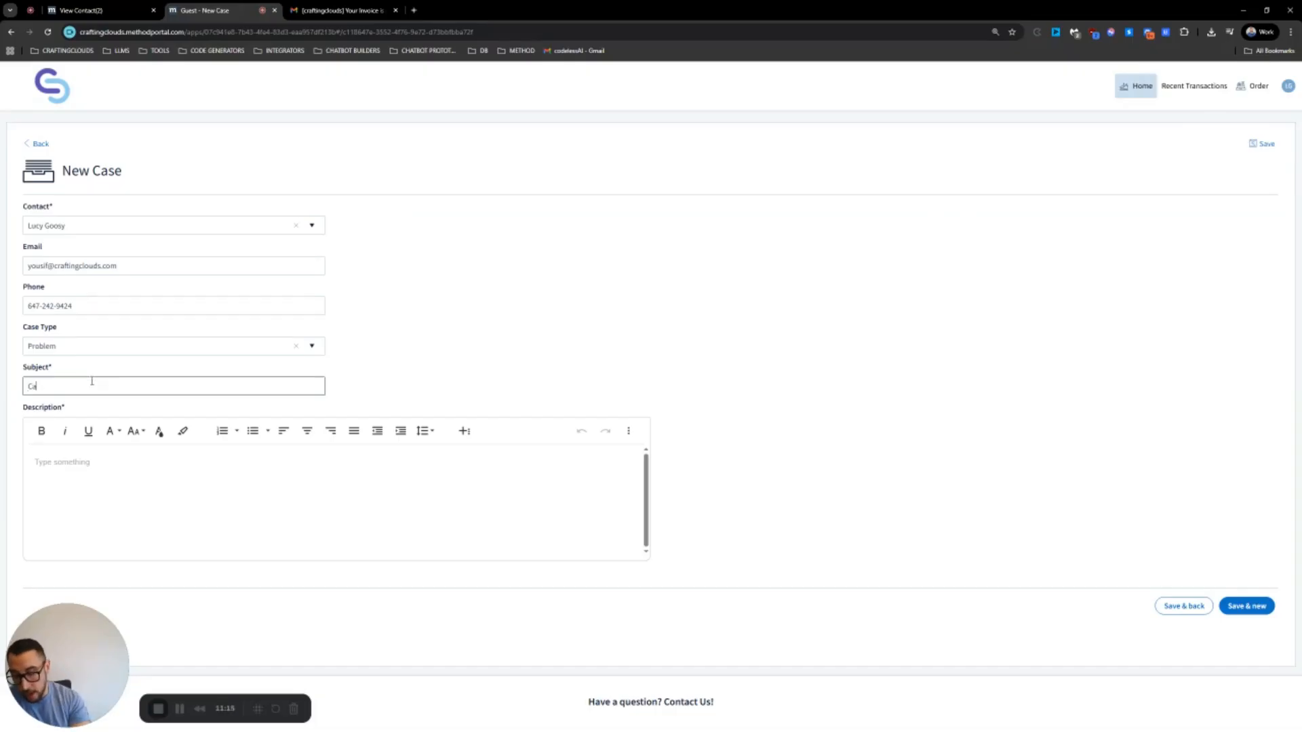
text(binet got chipped)
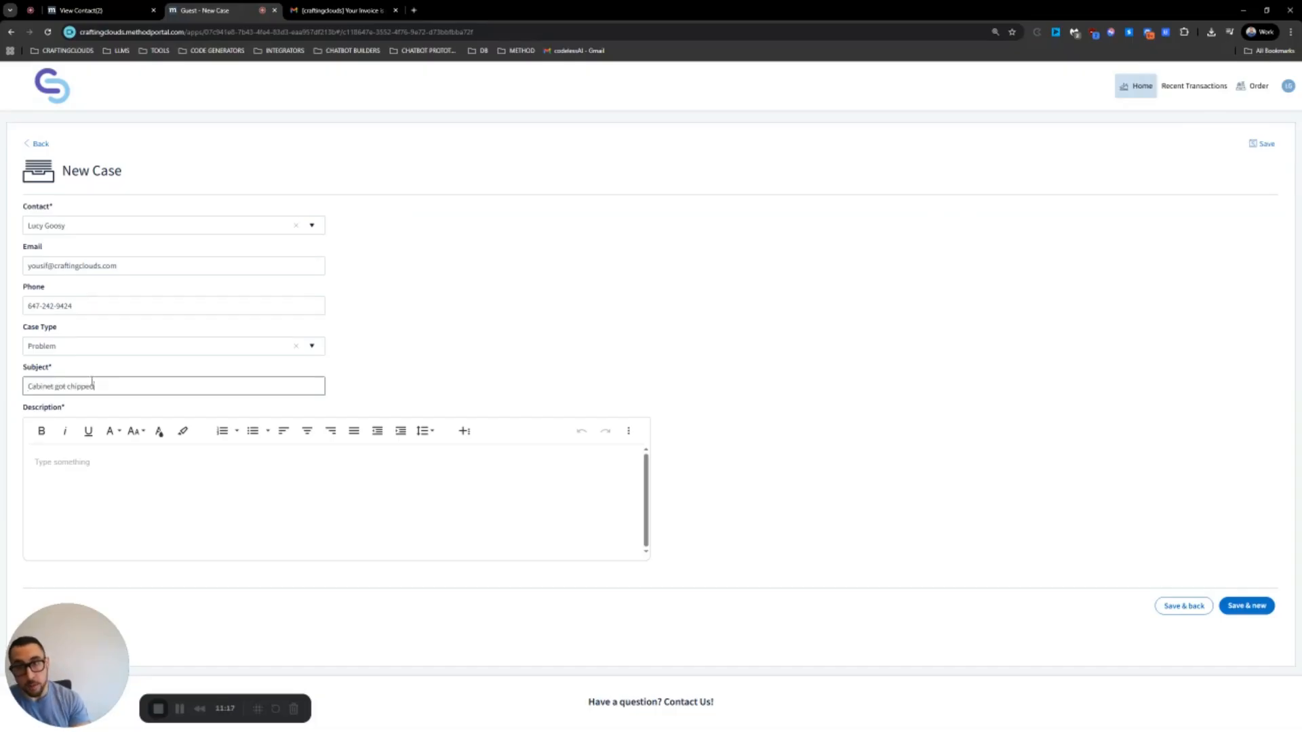
key(Tab)
text(cabinet got chip)
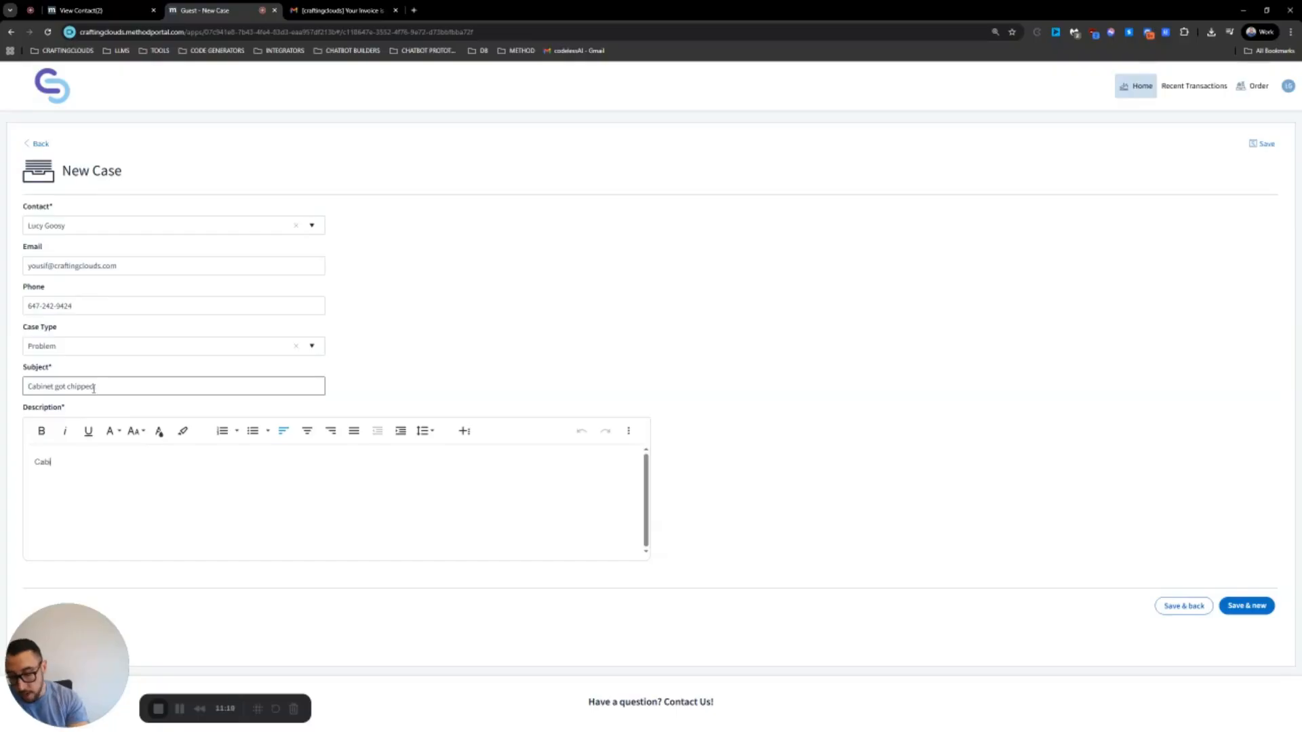
text(ped)
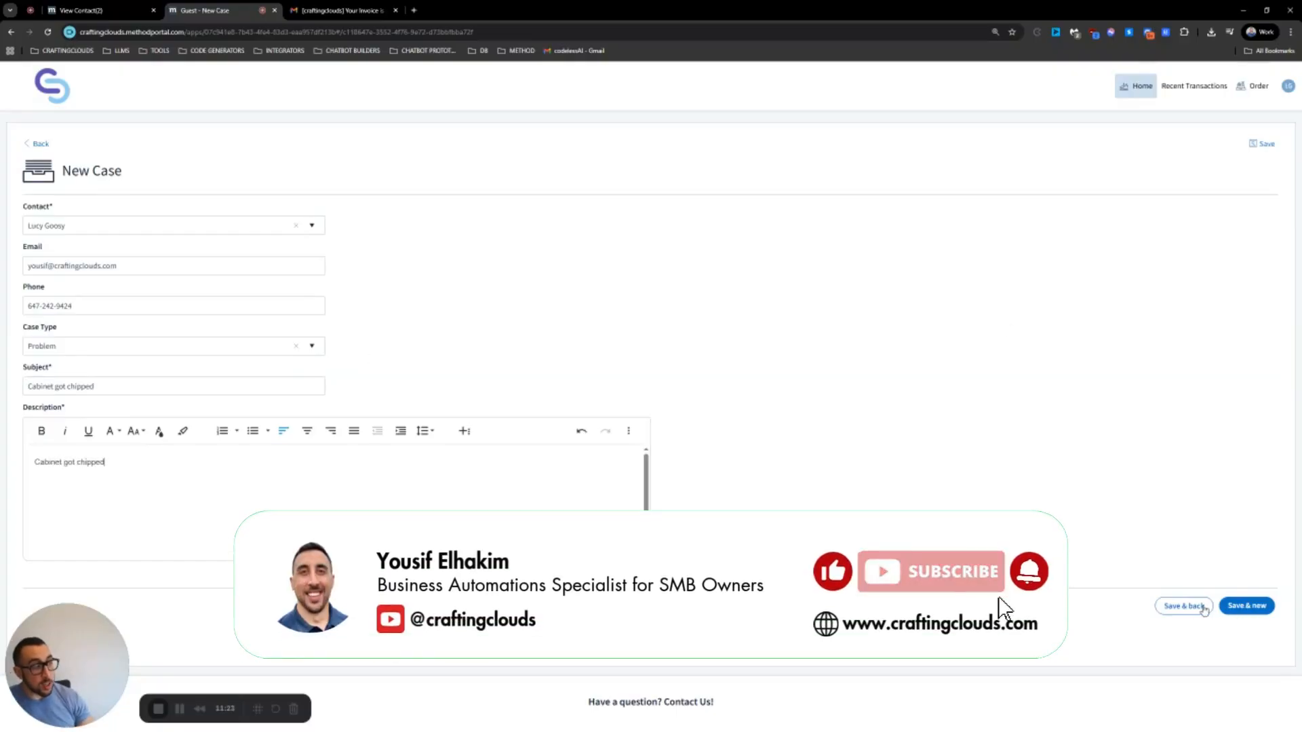
click(1245, 607)
click(773, 429)
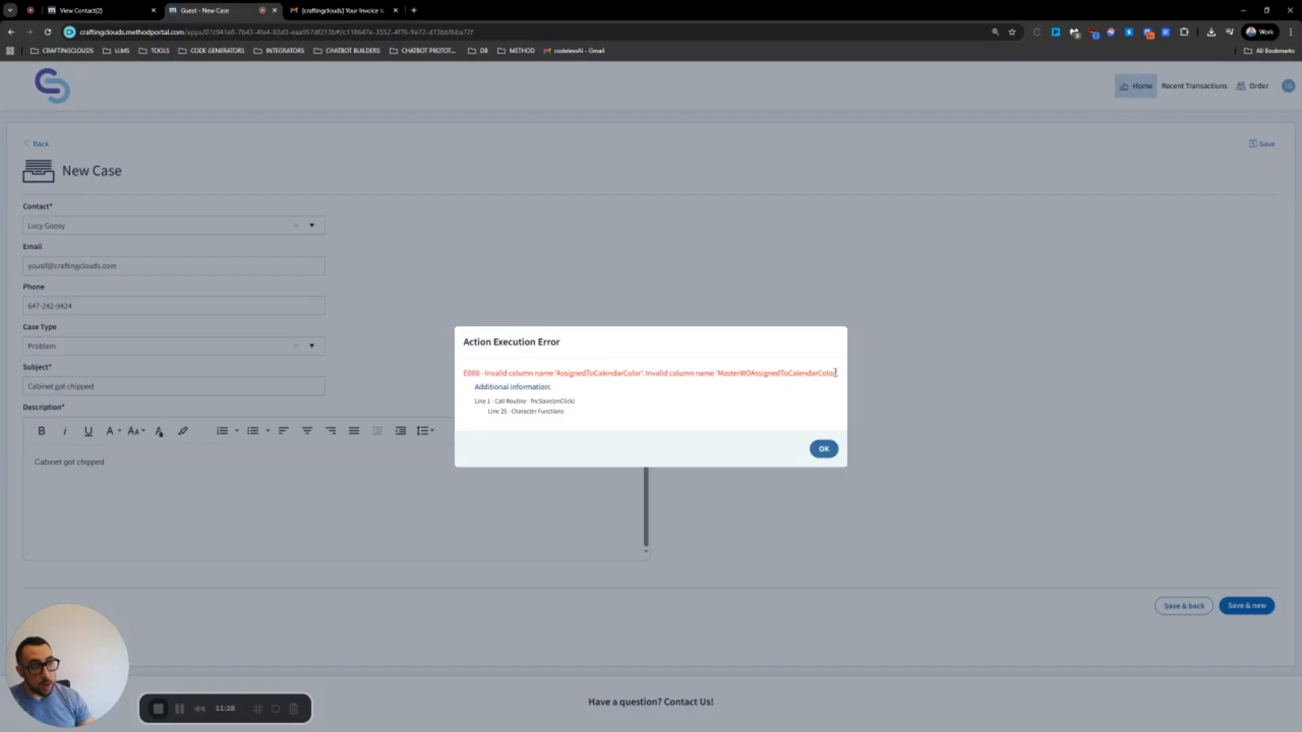
drag(839, 373, 719, 373)
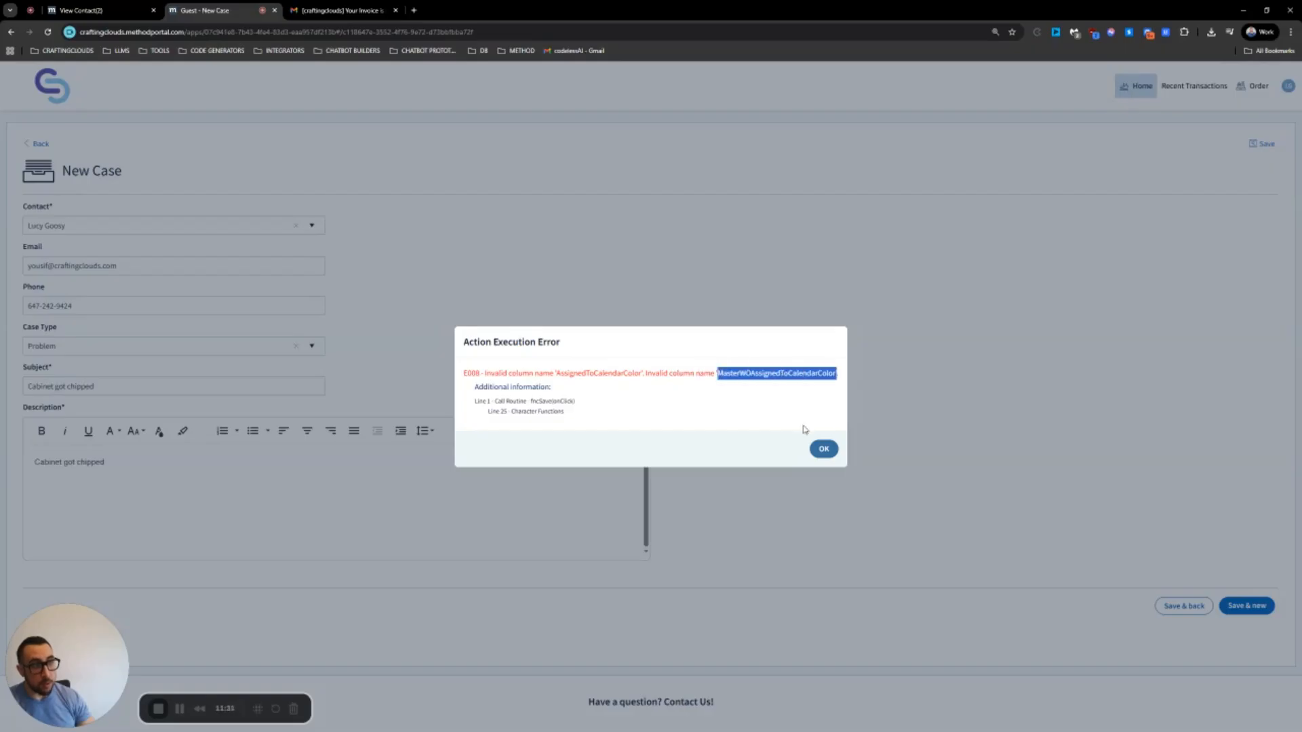
click(823, 449)
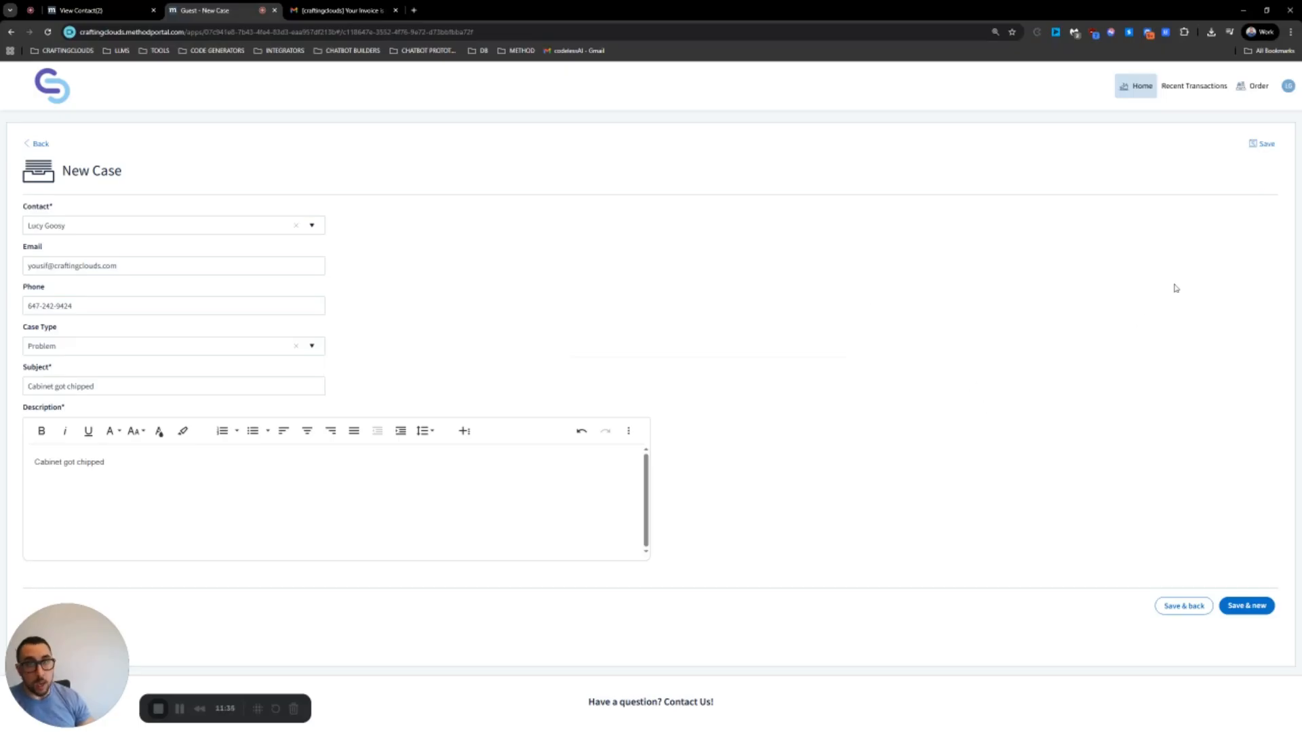
click(39, 144)
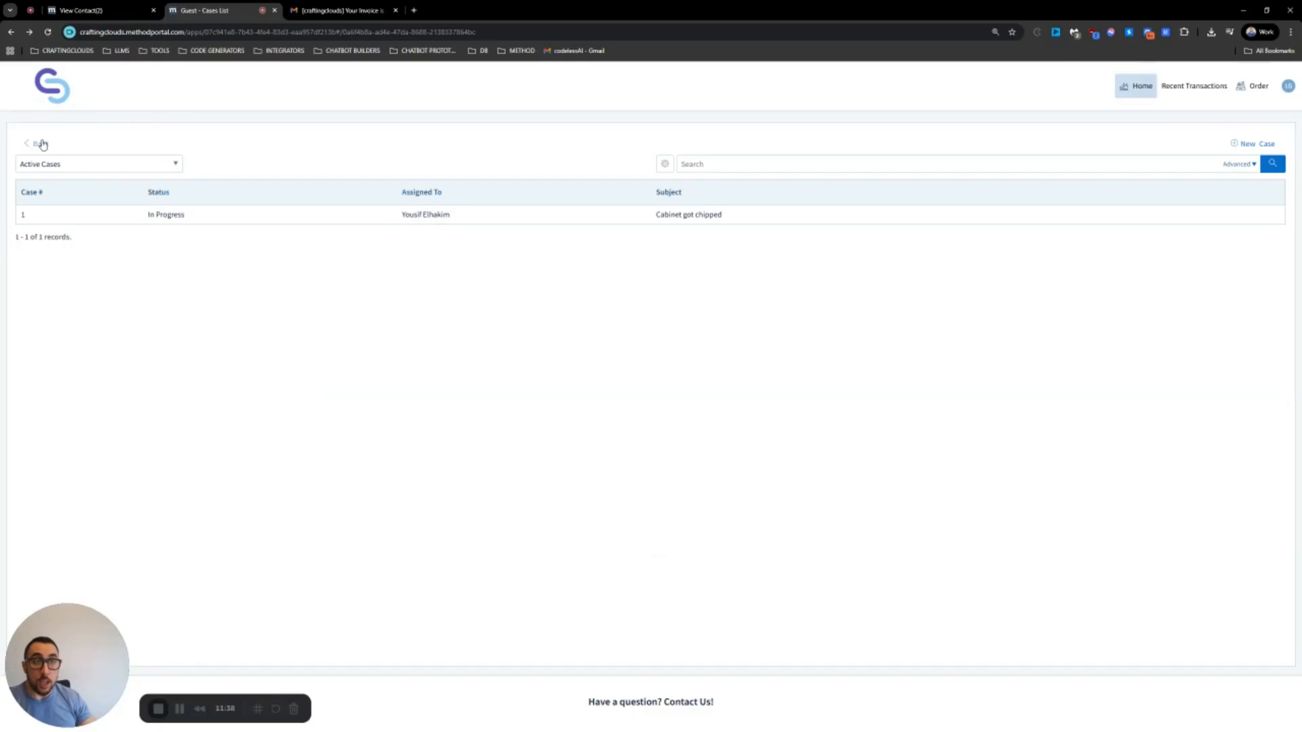
From Customer Home, open the visits list and view Work Order 44's appointment details
click(41, 144)
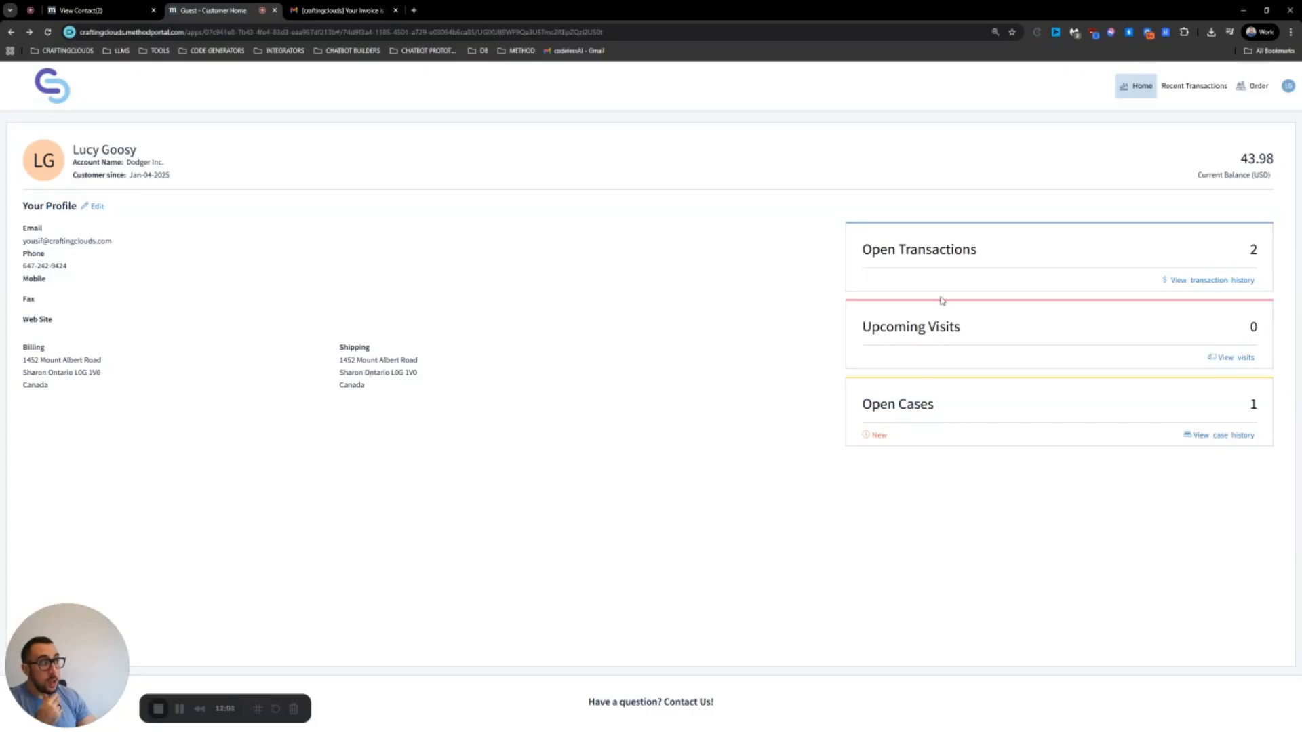
click(907, 332)
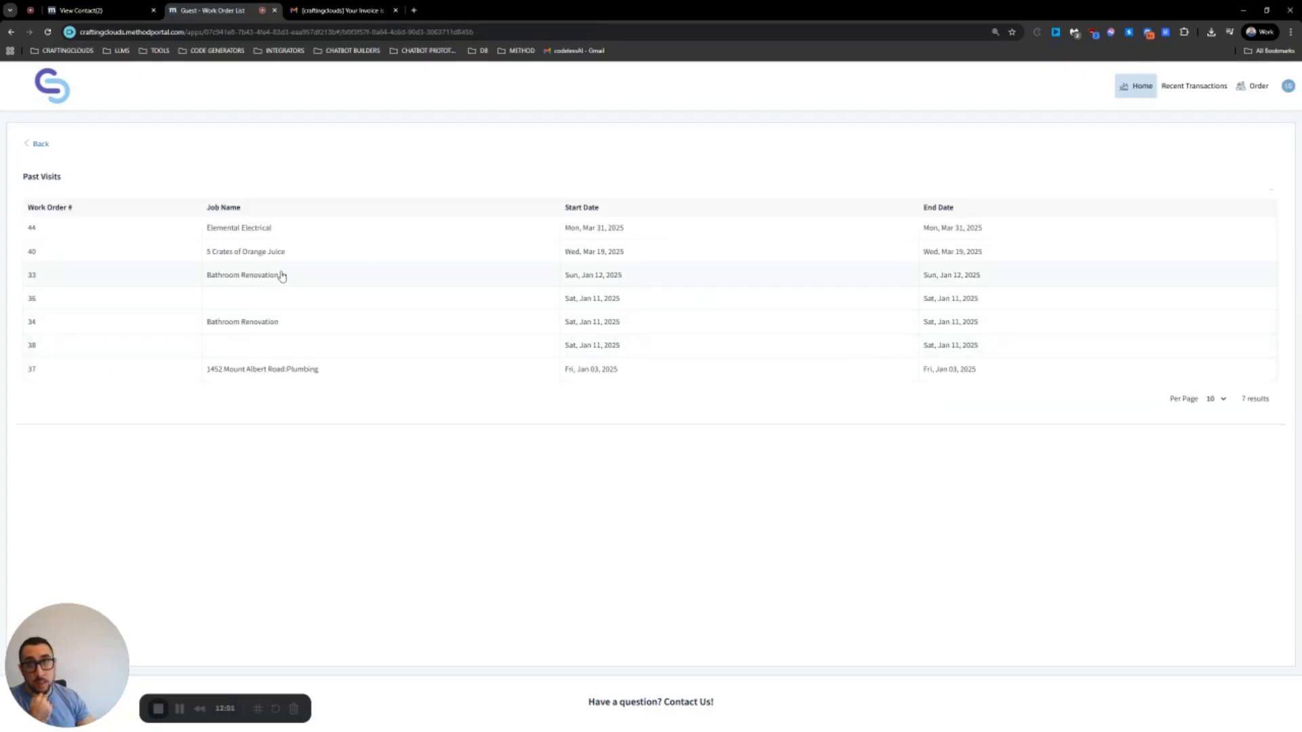
click(275, 232)
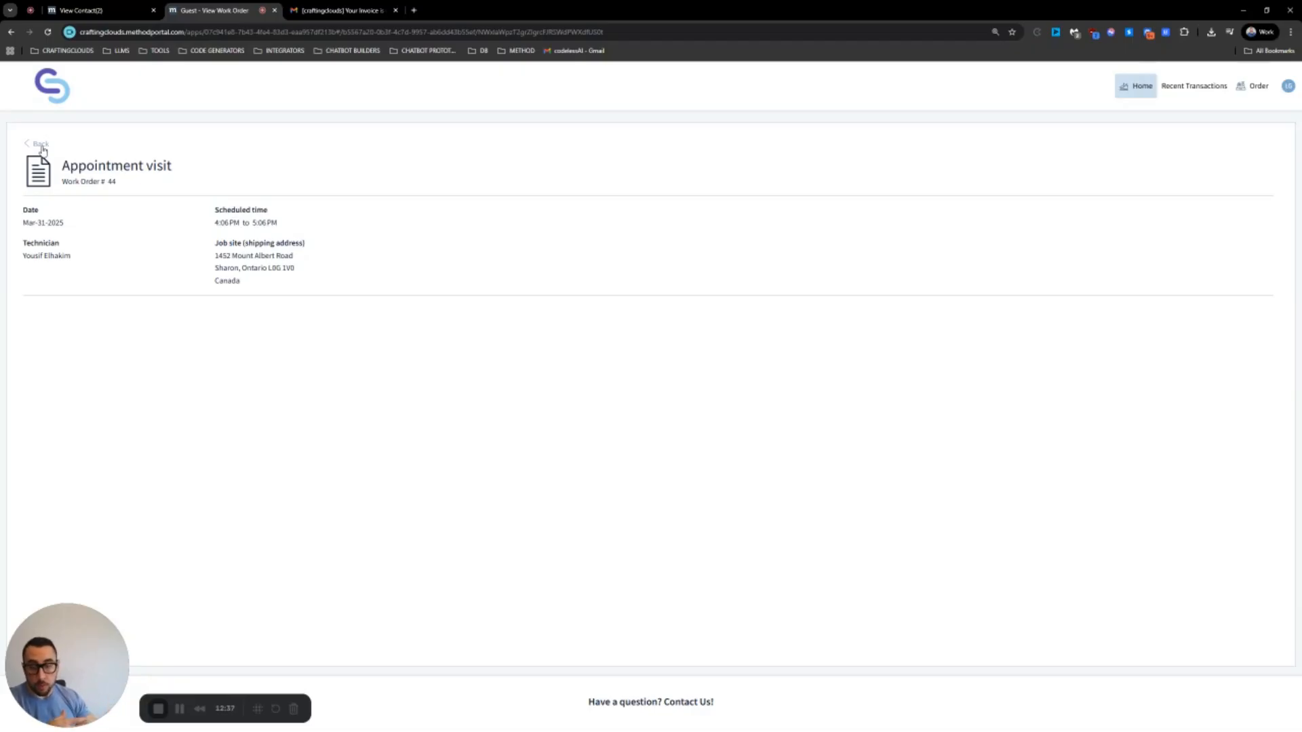
click(41, 145)
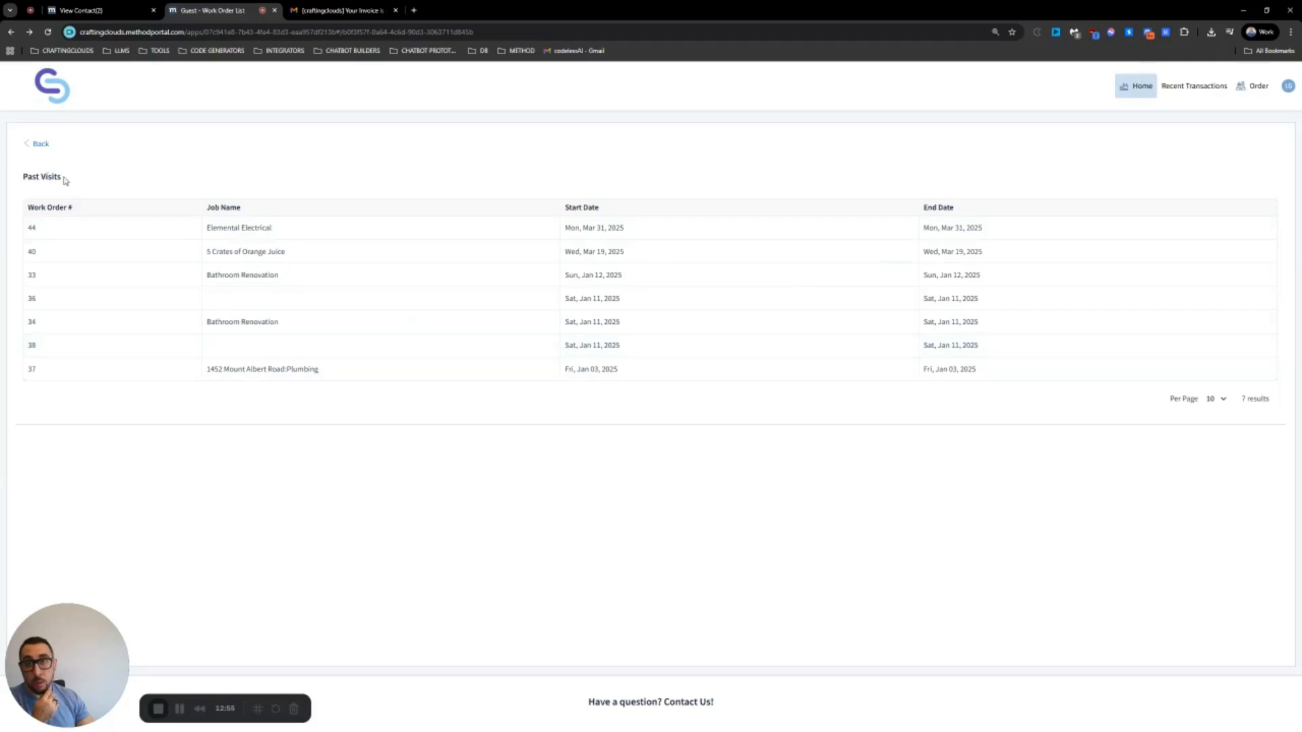
Go back through the Past Visits list to Customer Home, now showing 1 open case
drag(65, 180, 24, 177)
click(41, 145)
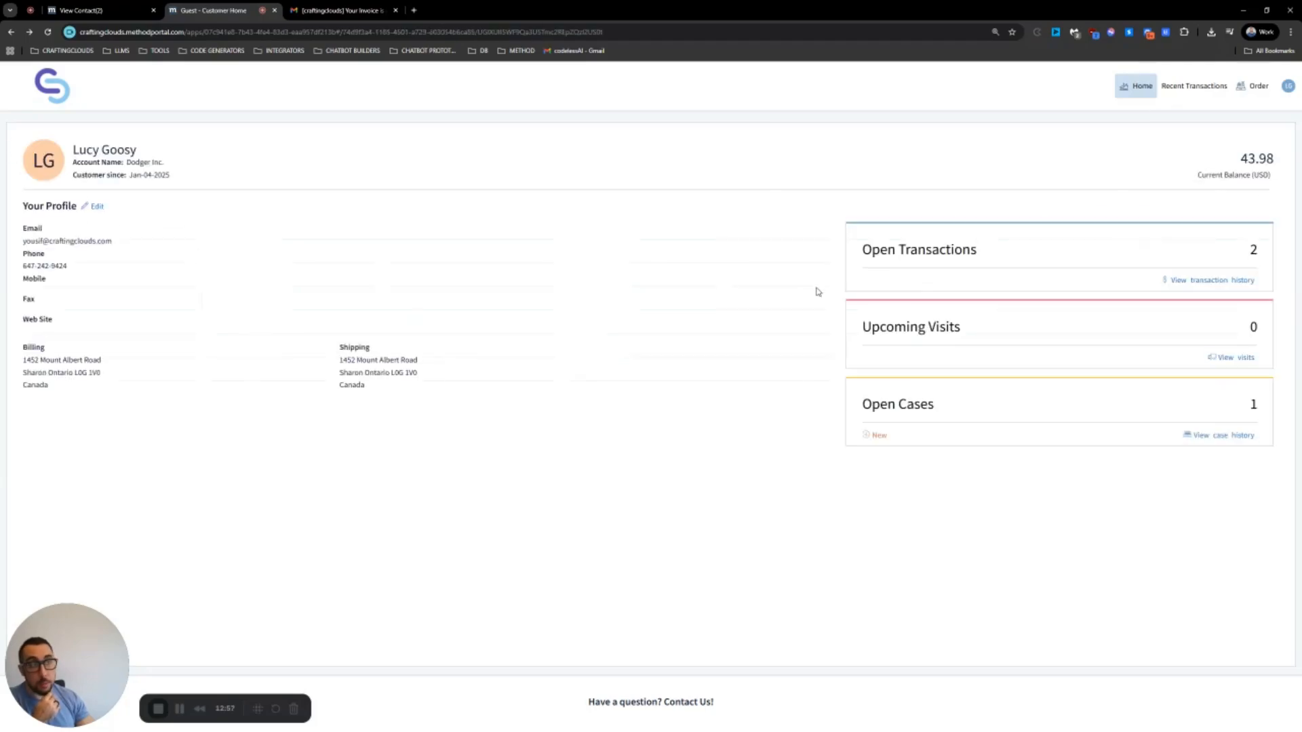
click(875, 331)
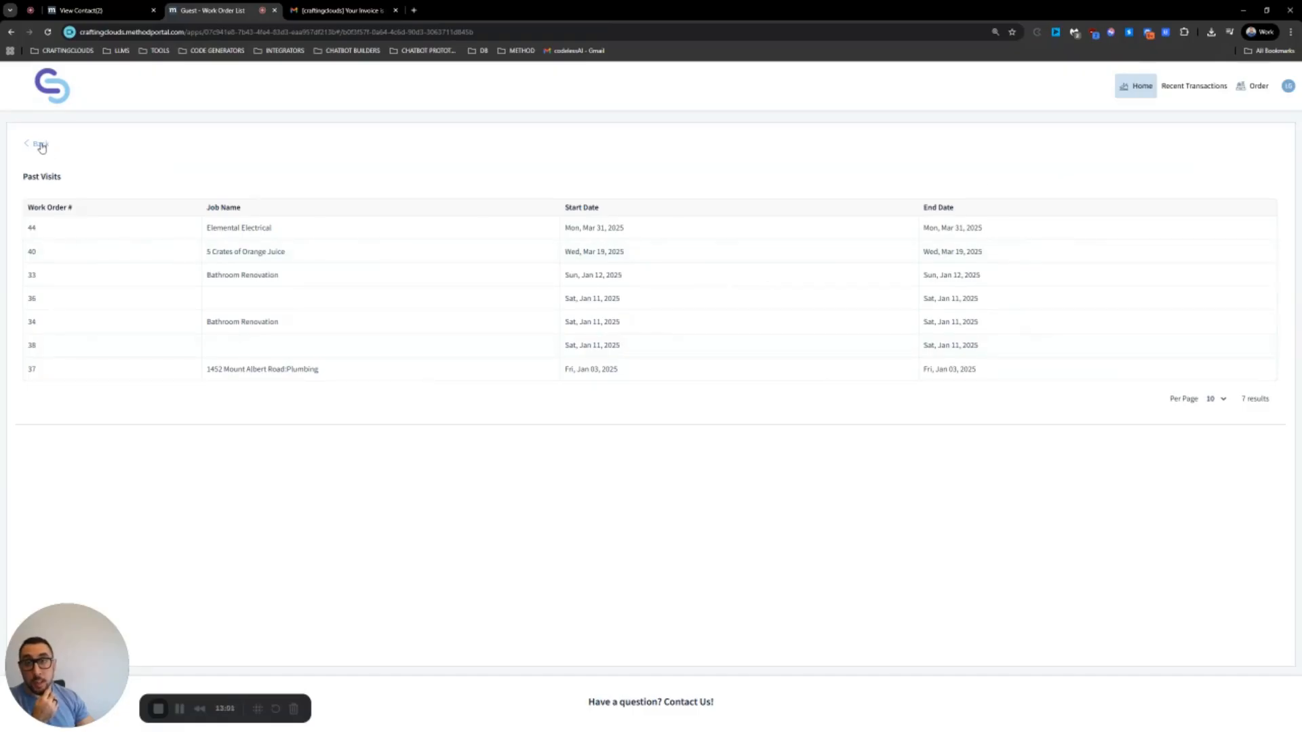
click(40, 145)
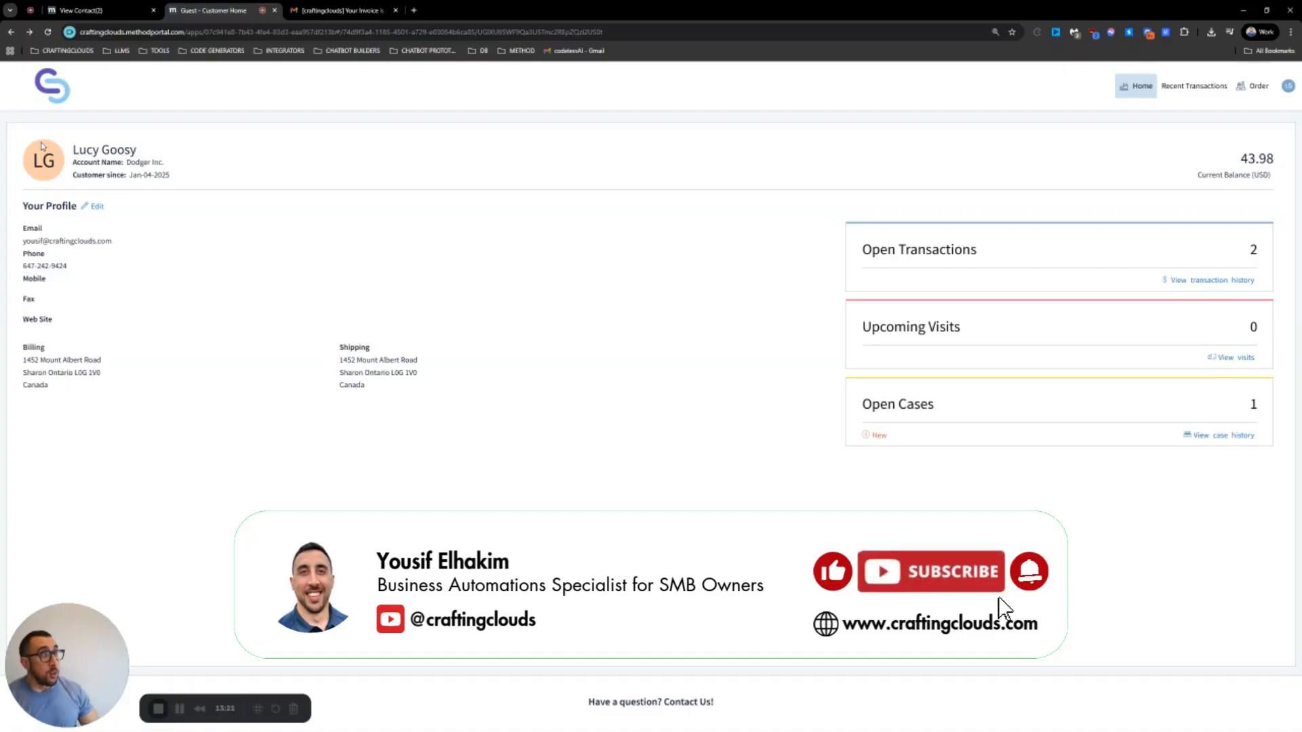
Open the account's Contacts list from the profile menu and open the first contact's edit form
click(1288, 87)
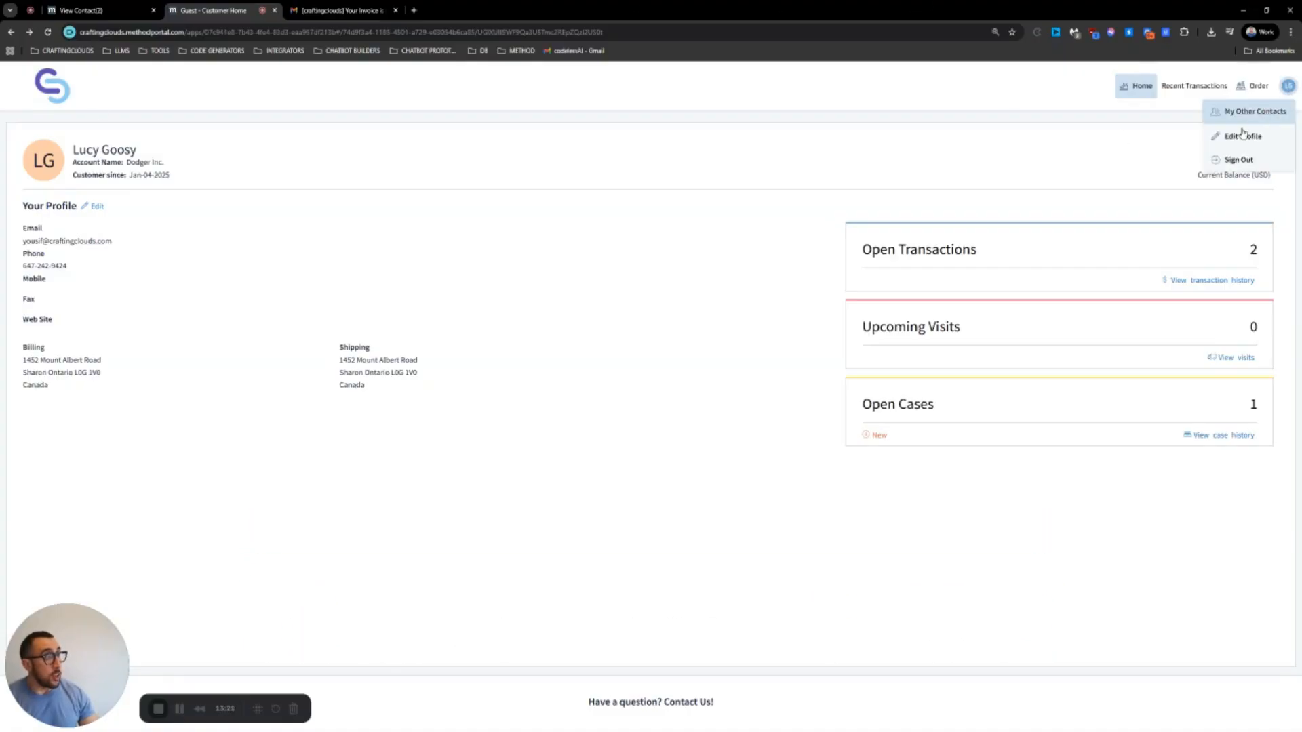
click(1255, 112)
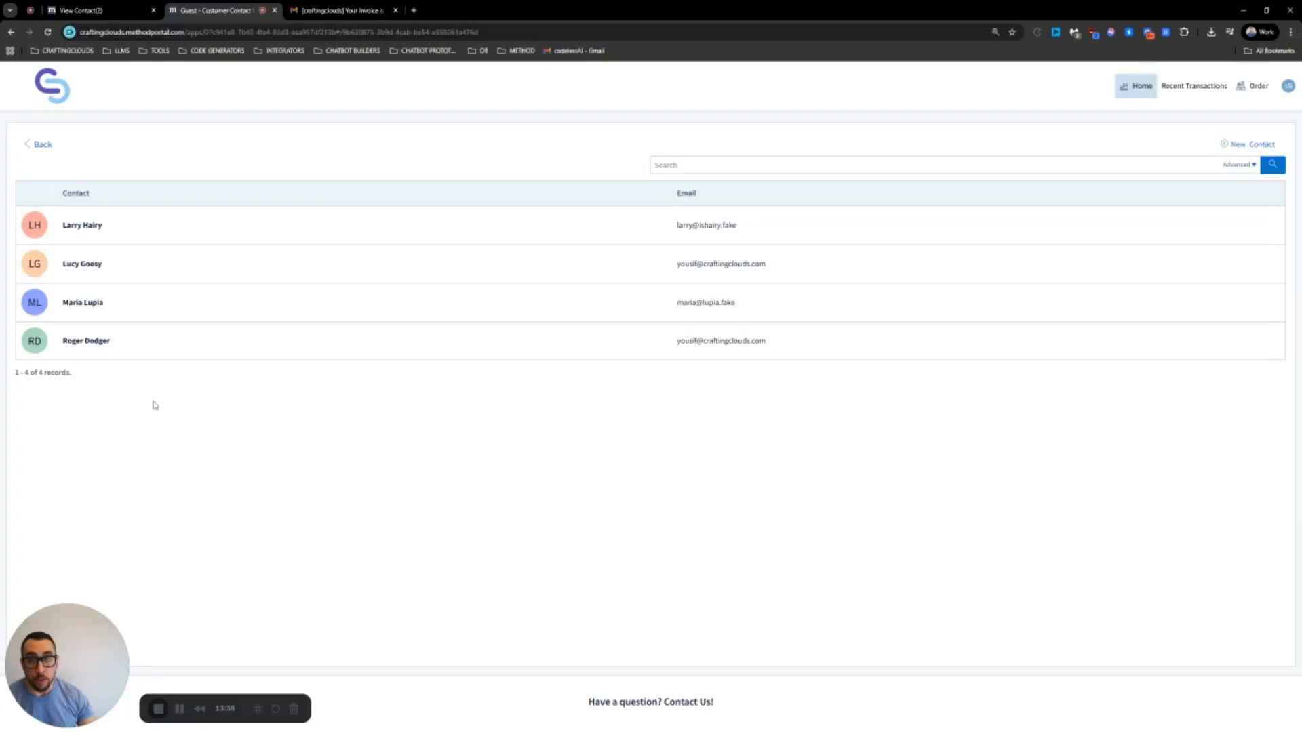
click(468, 230)
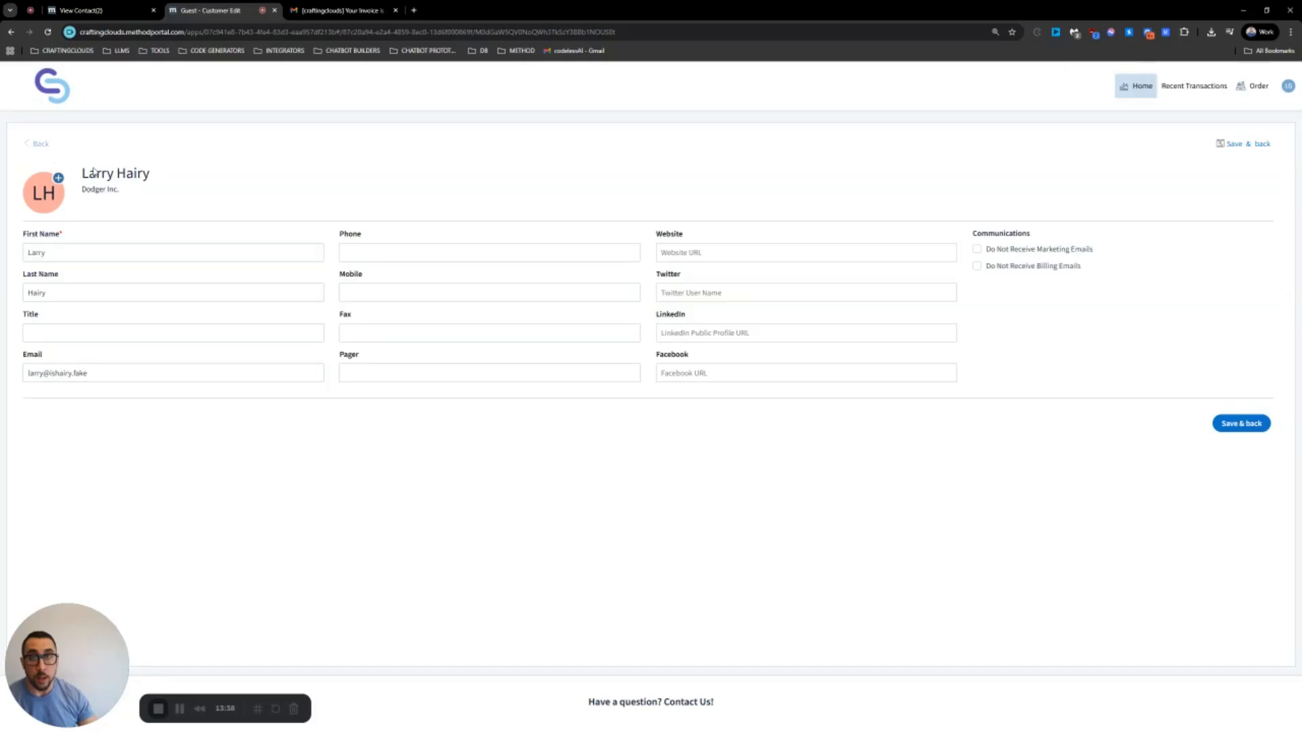
key(alt+Left)
click(209, 303)
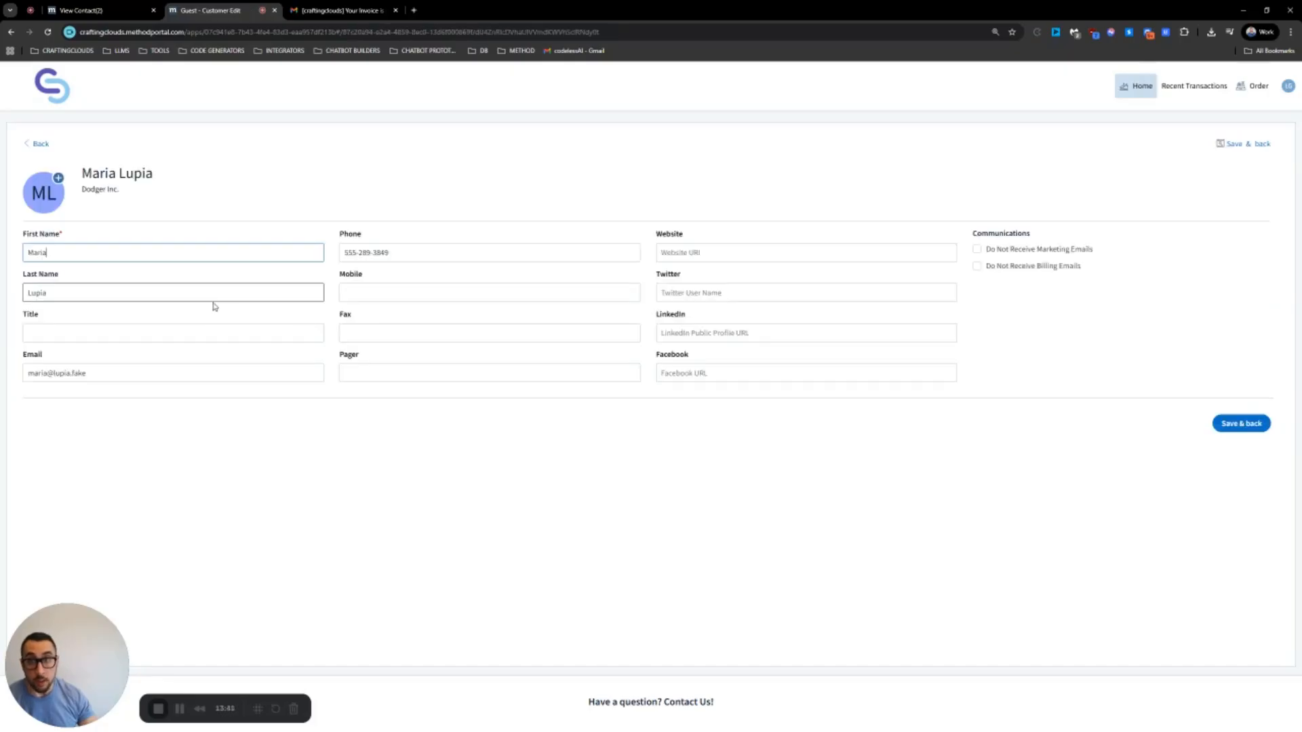
click(39, 143)
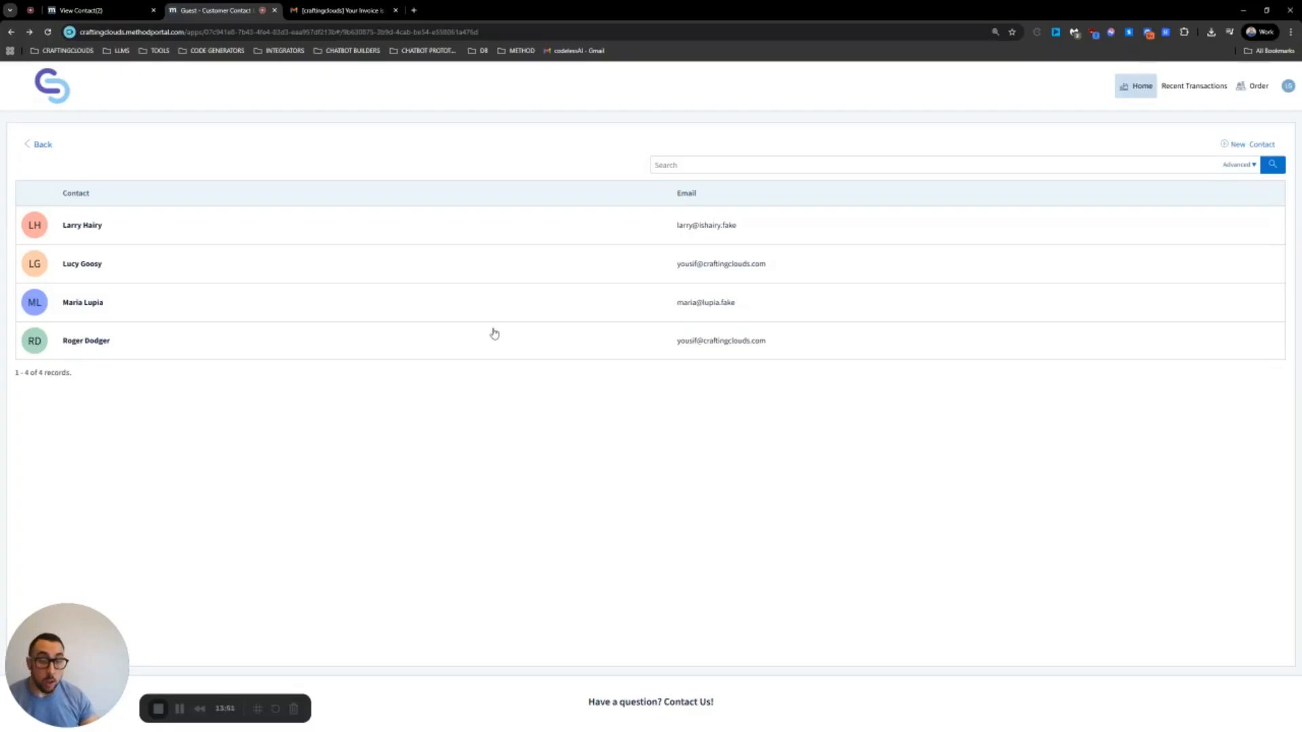
click(371, 296)
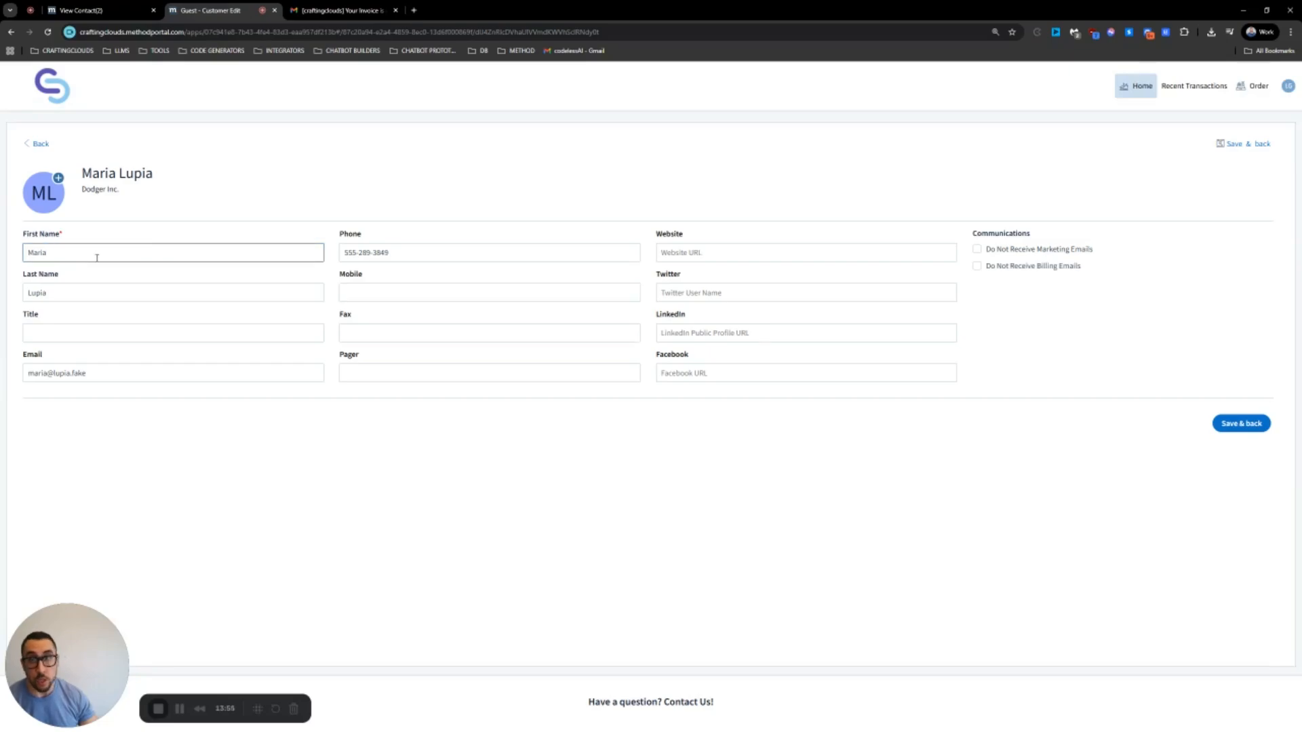
Replace the contact's first and last name, save, and return to the contact list
double_click(96, 253)
click(62, 294)
double_click(62, 294)
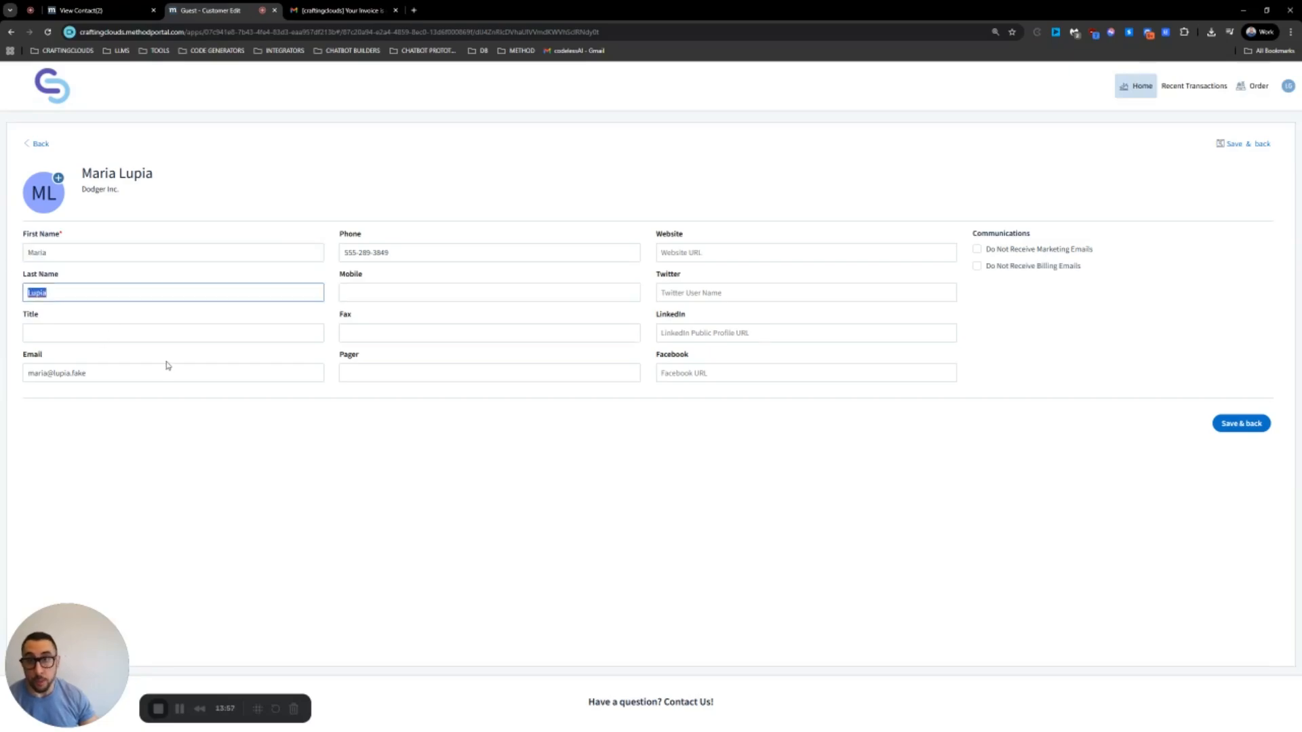
drag(79, 254, 14, 251)
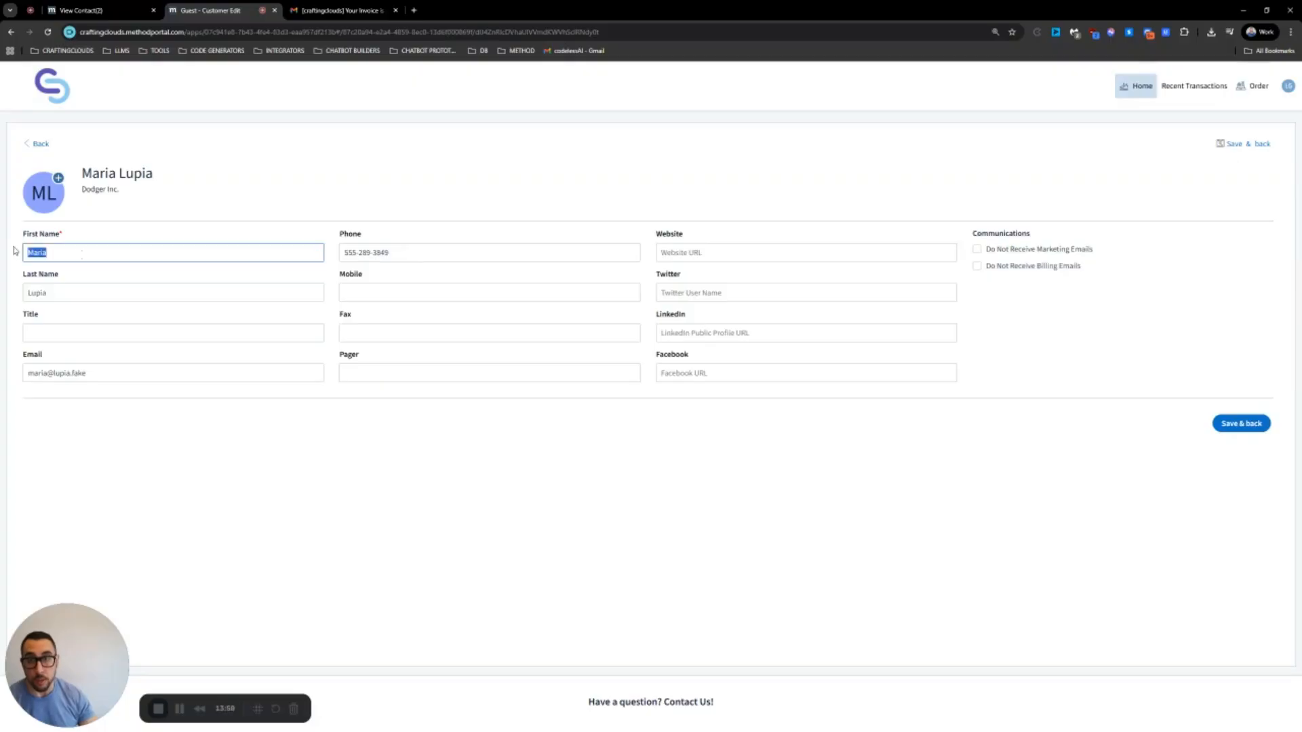
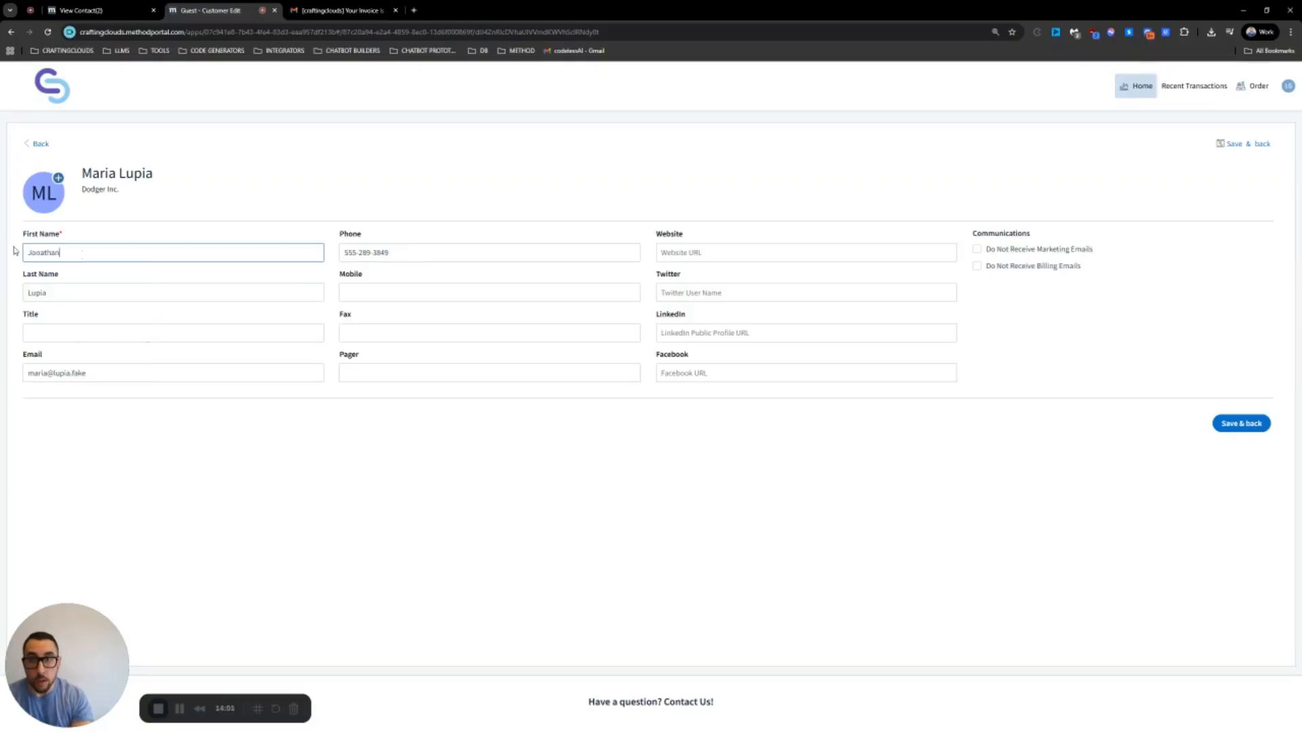
key(Tab)
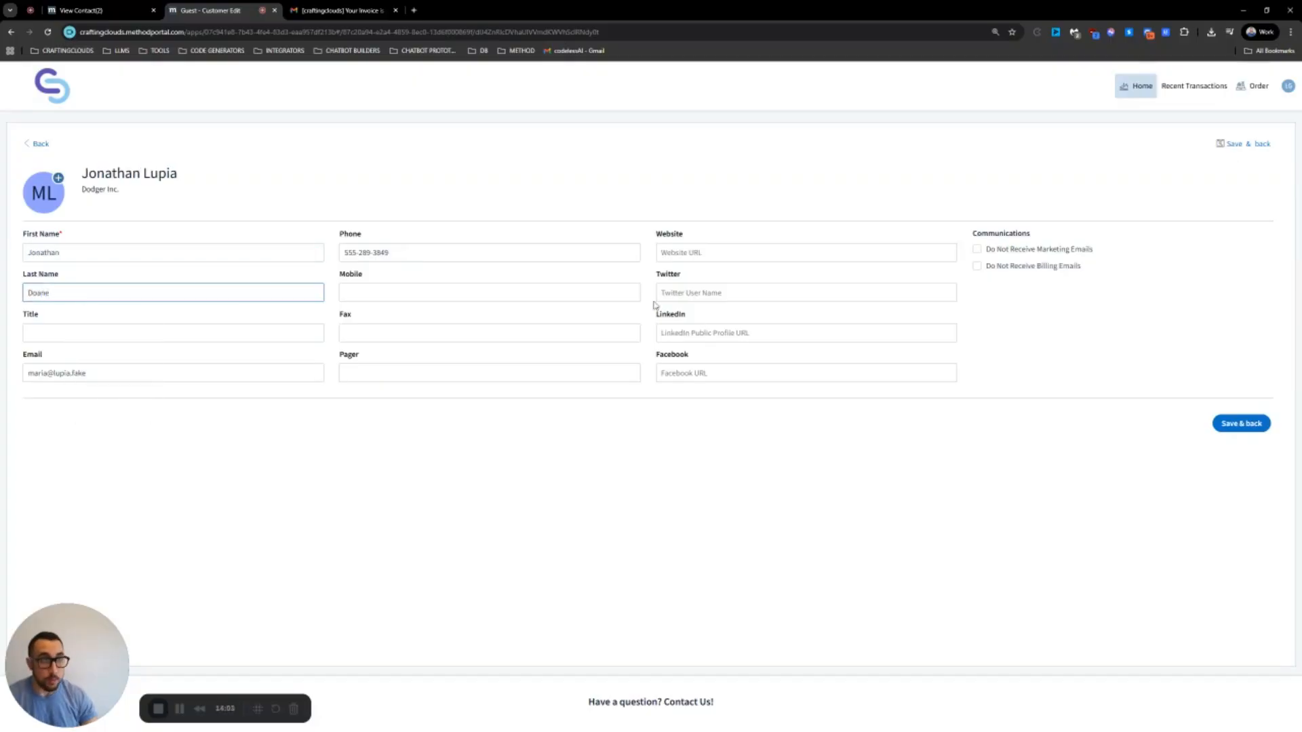
click(1247, 426)
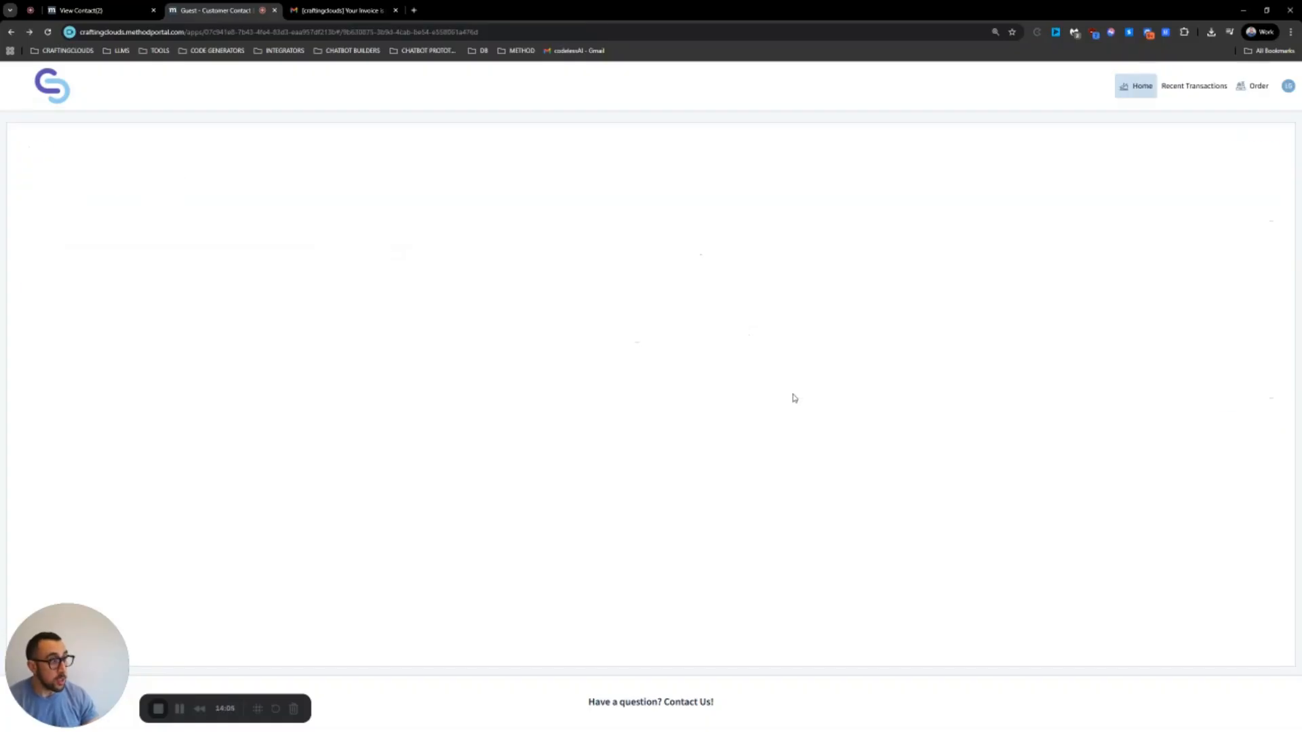
click(572, 221)
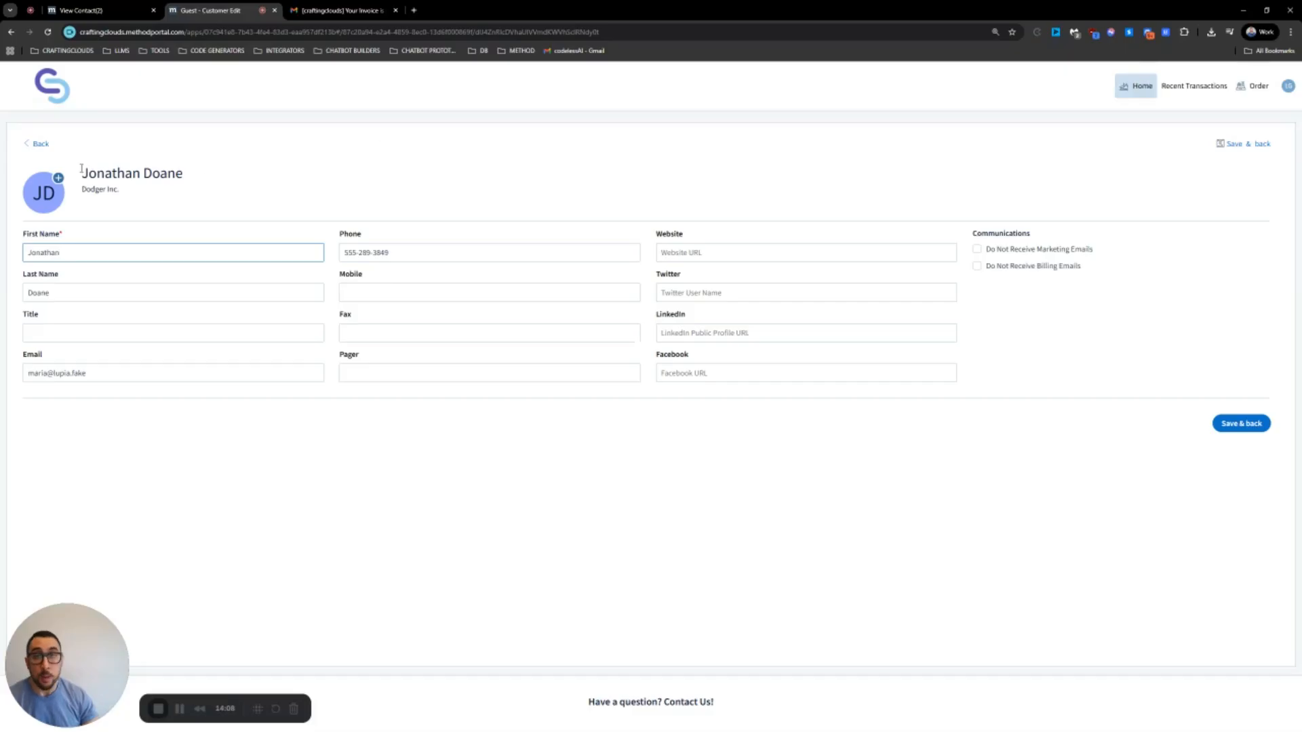
click(40, 147)
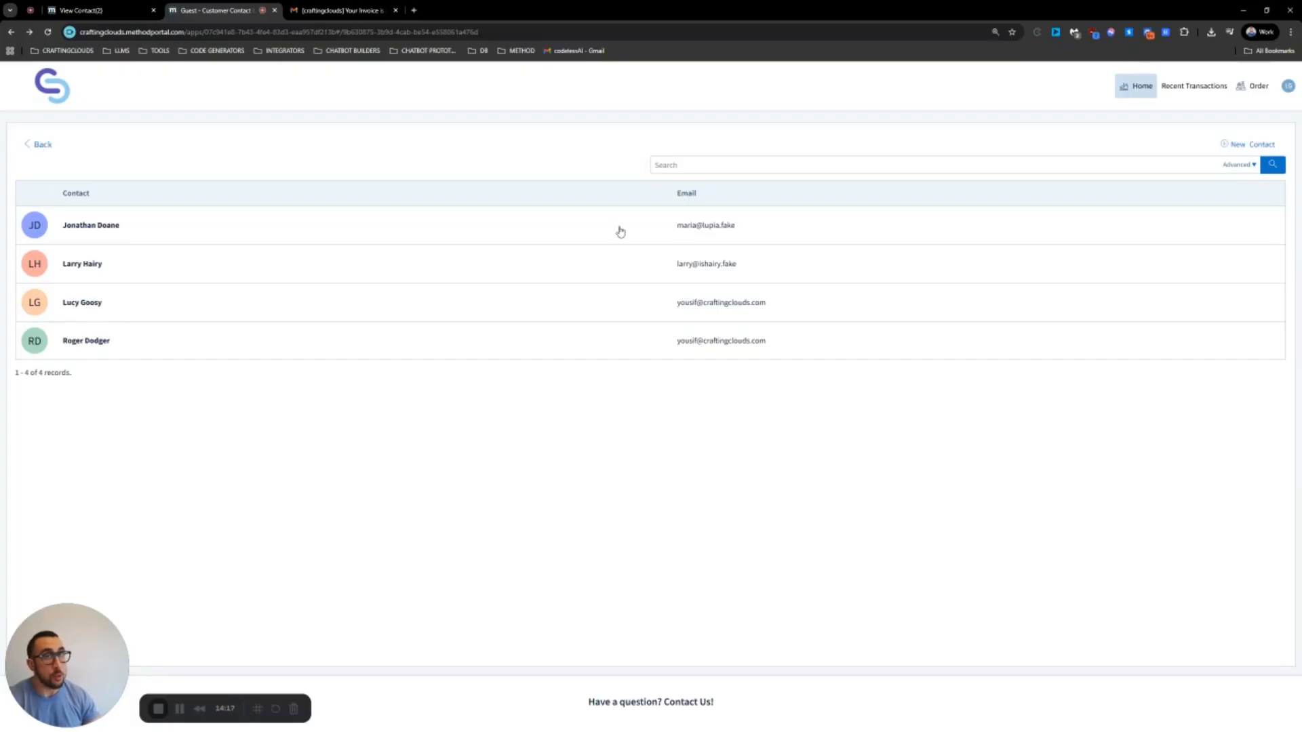
Add a new contact with first and last name and title Handyman, save, and return Home
click(1242, 148)
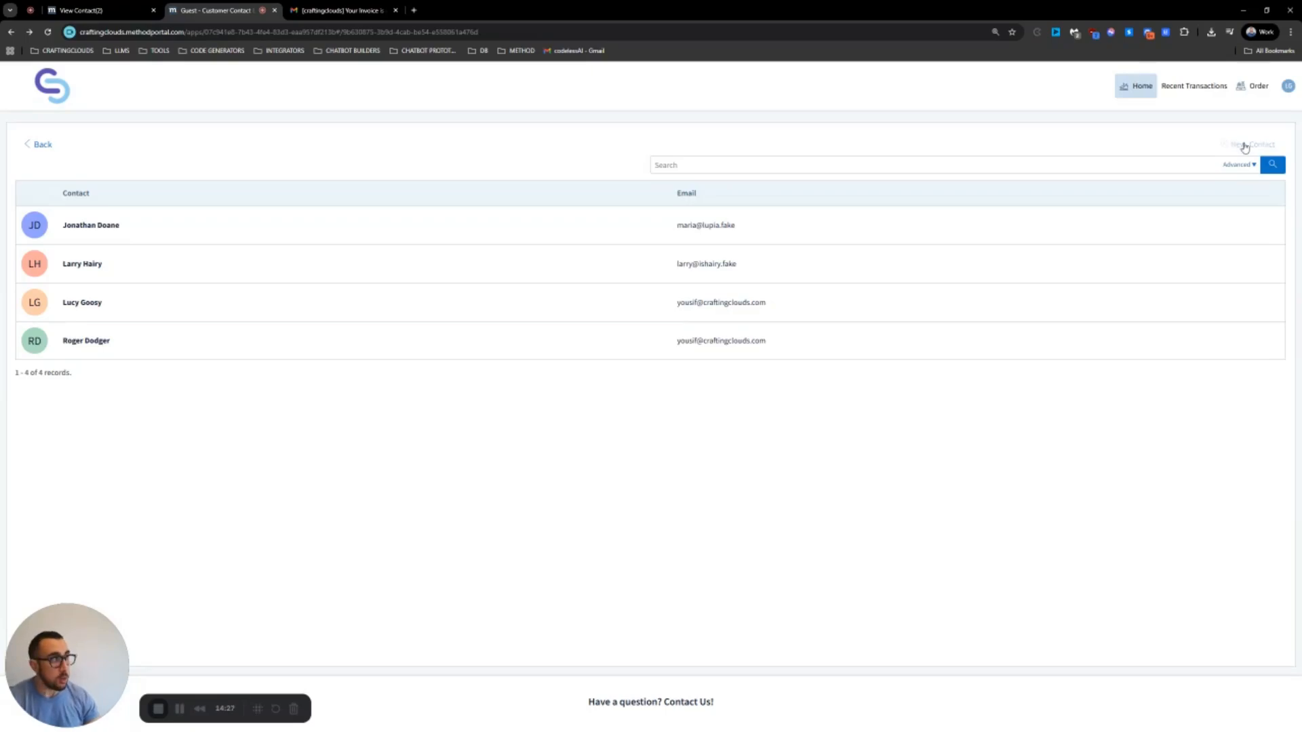
click(105, 284)
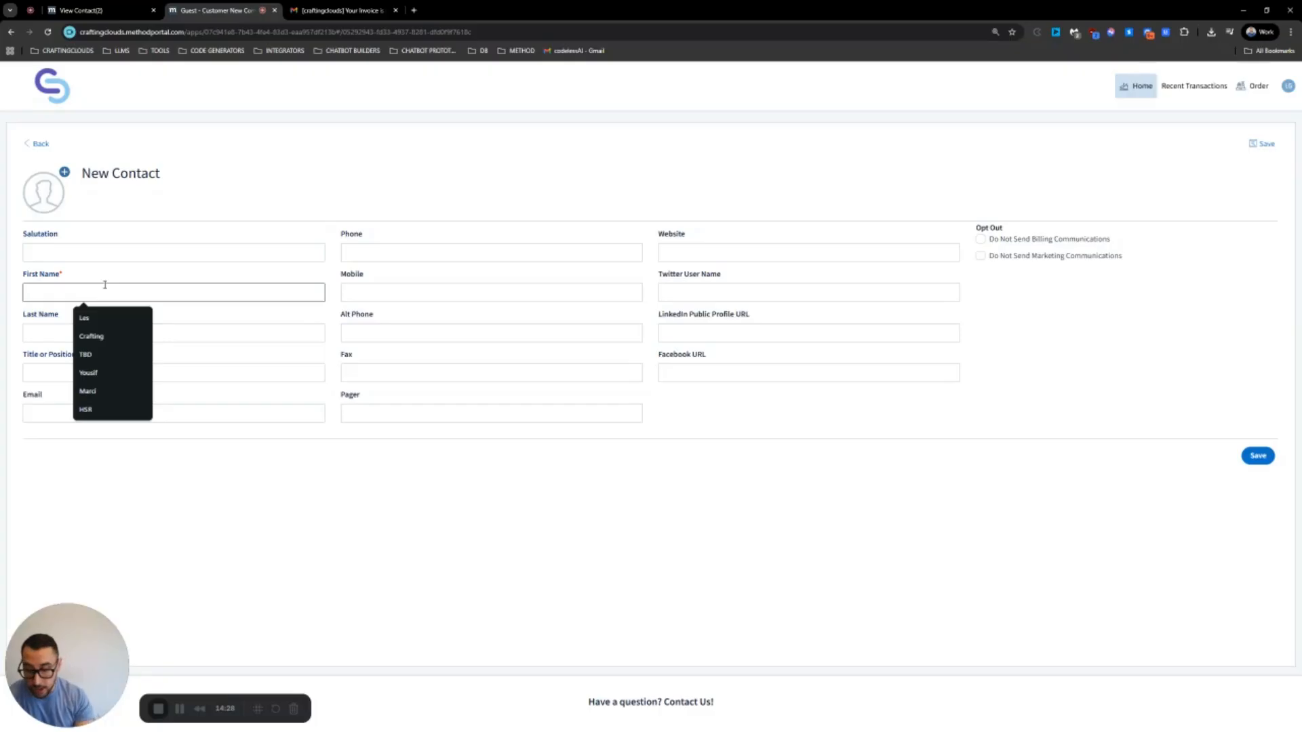
text(Joe)
key(Tab)
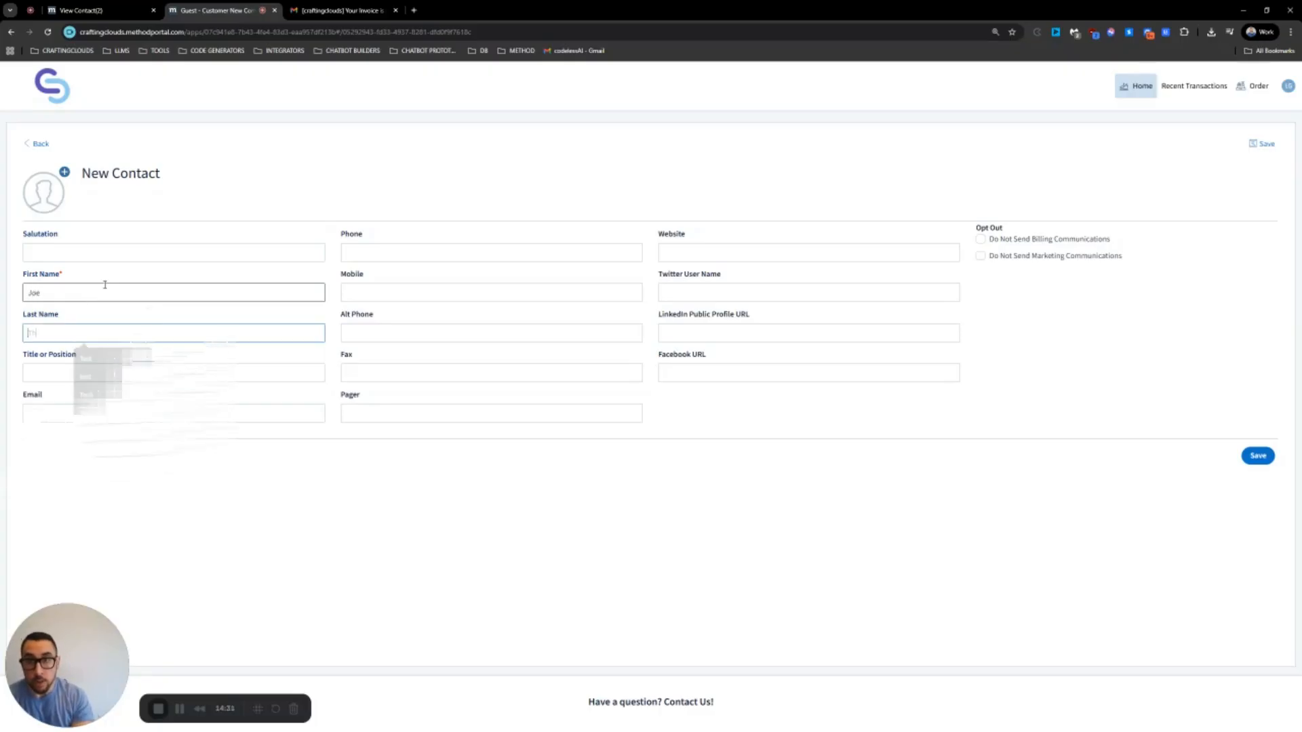
text(The HandyMan)
key(Tab)
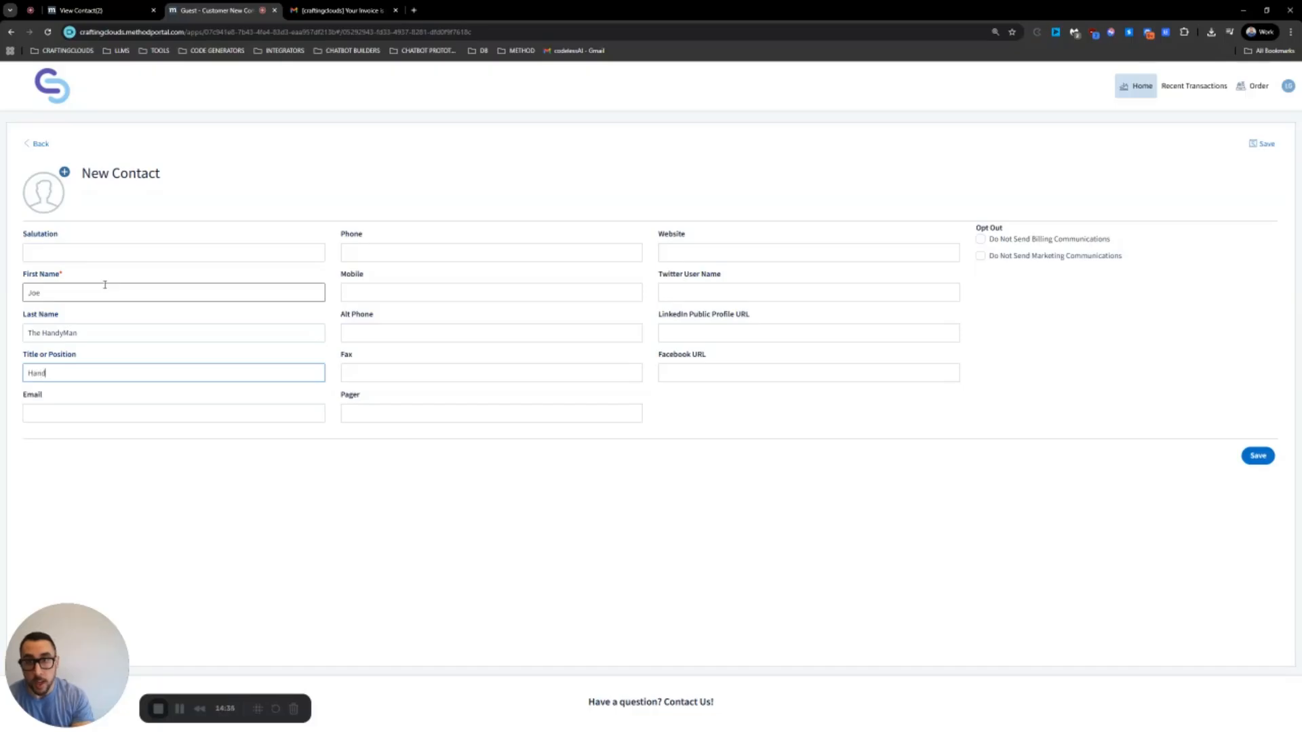
text(Handyman)
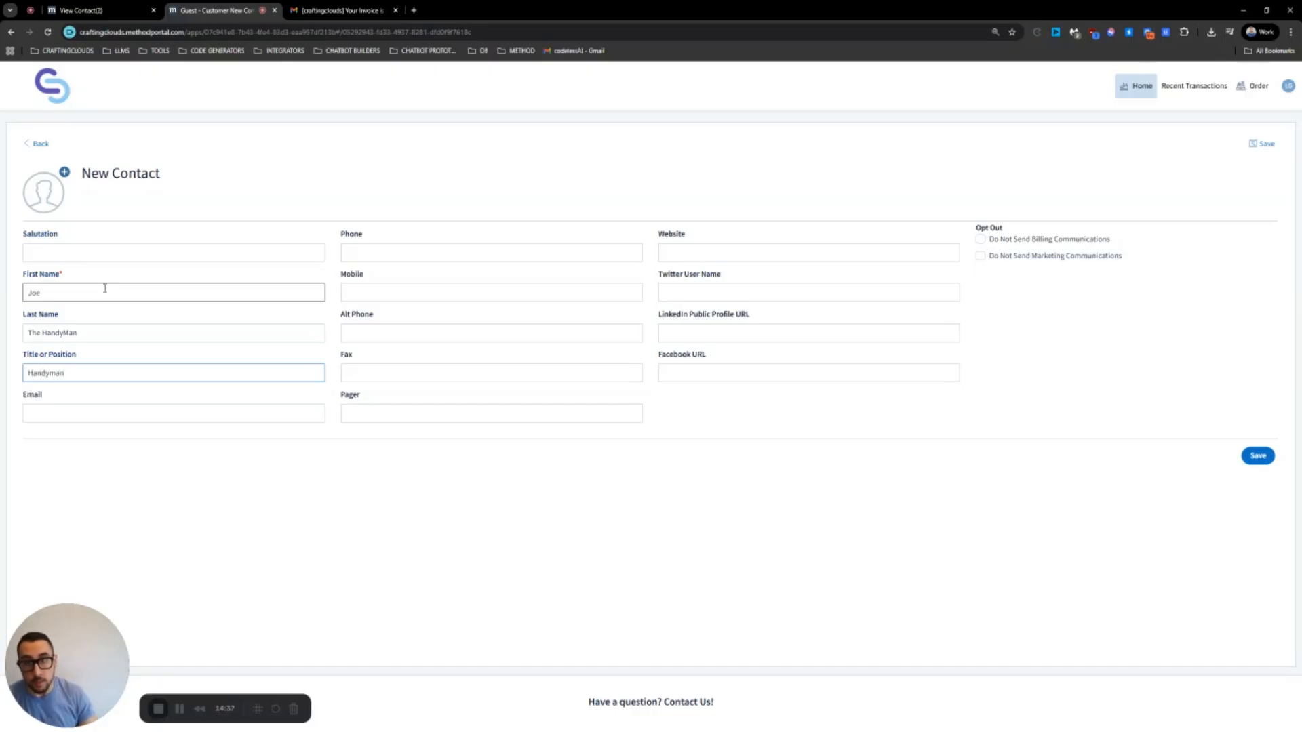
double_click(70, 331)
text(Handyman)
click(451, 248)
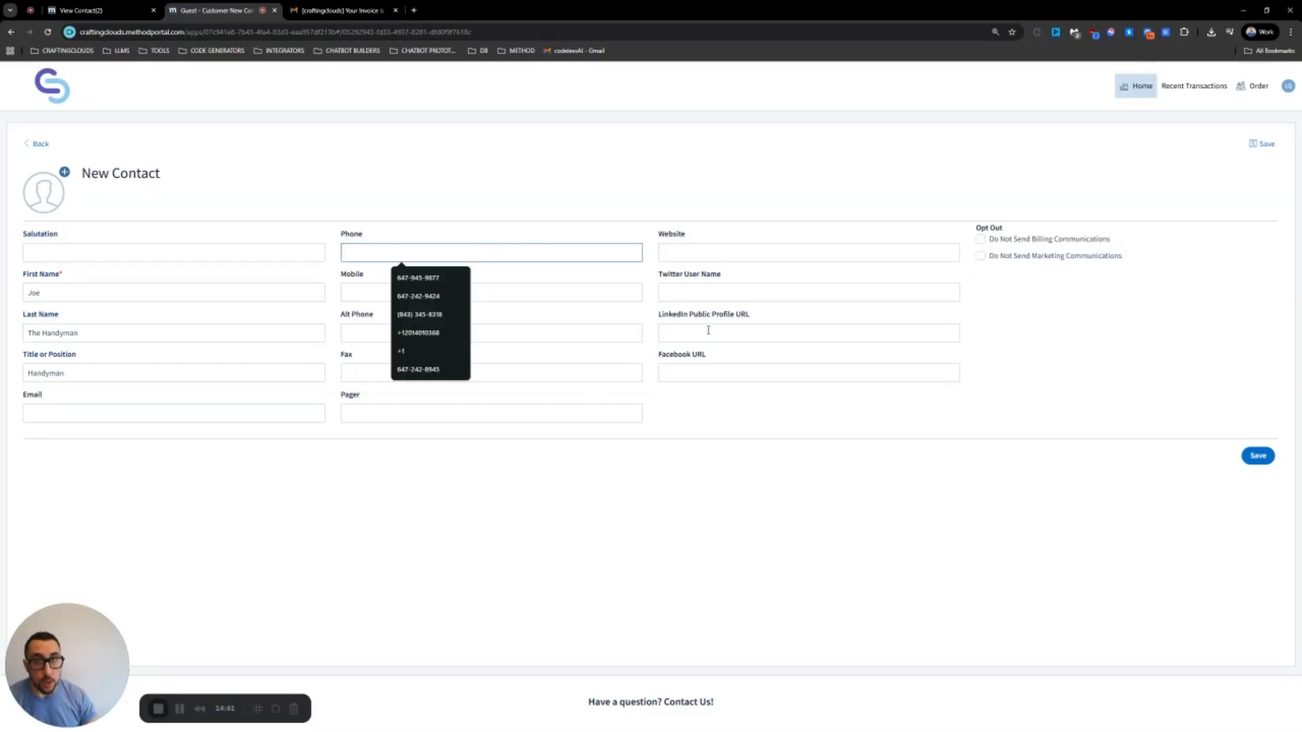
click(1251, 458)
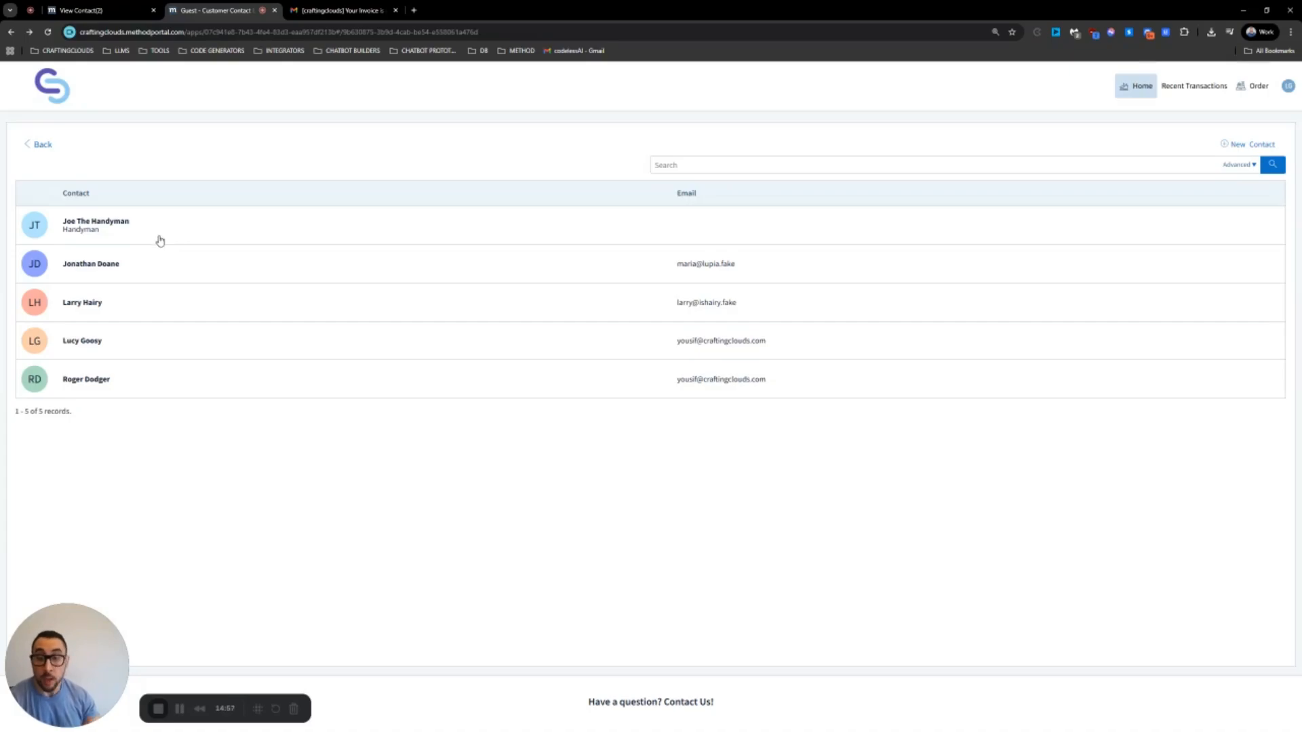
click(45, 144)
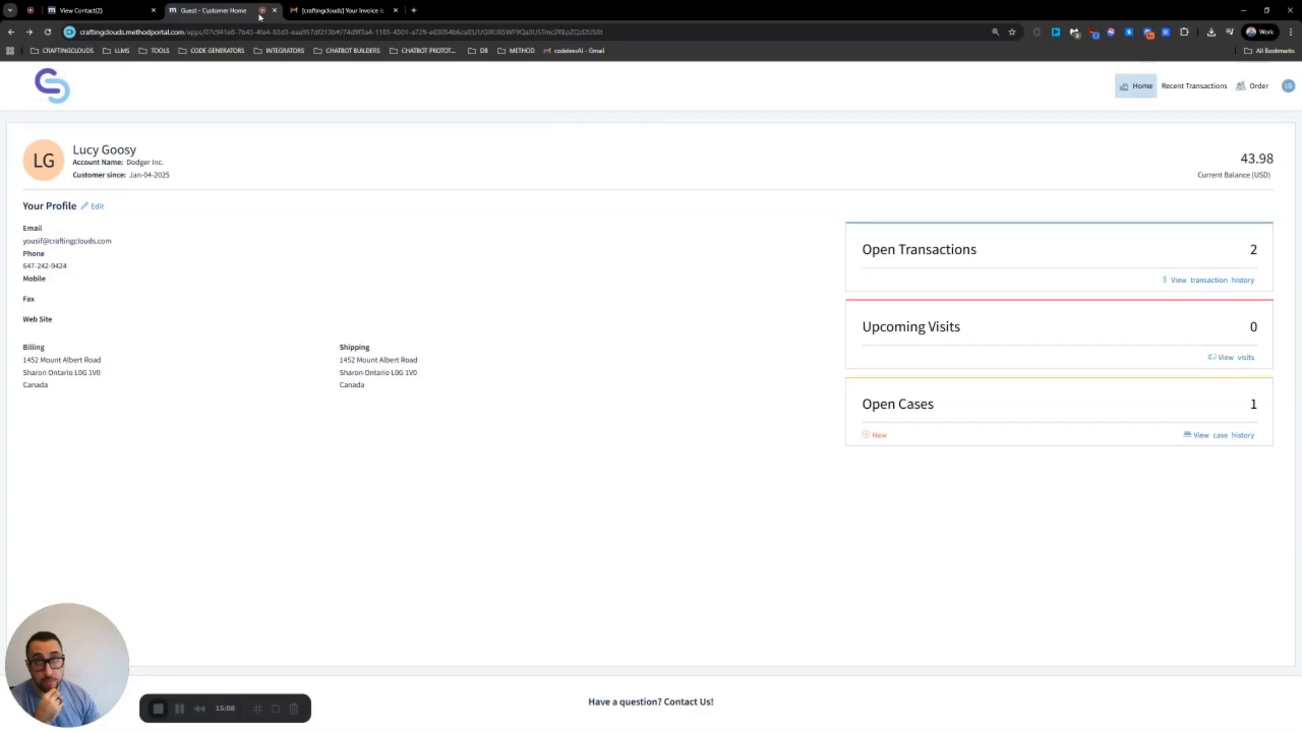
Go to the main Method home page and open Account Settings from the avatar menu
click(118, 12)
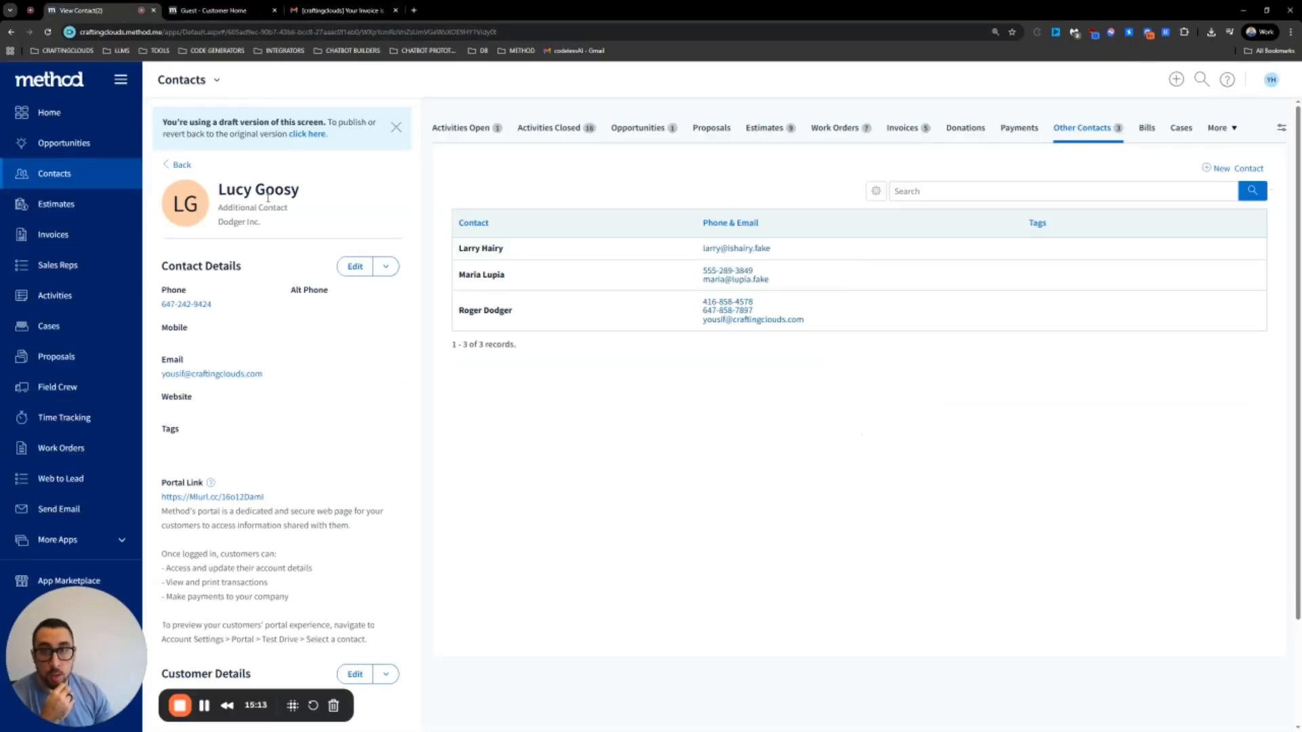
click(65, 114)
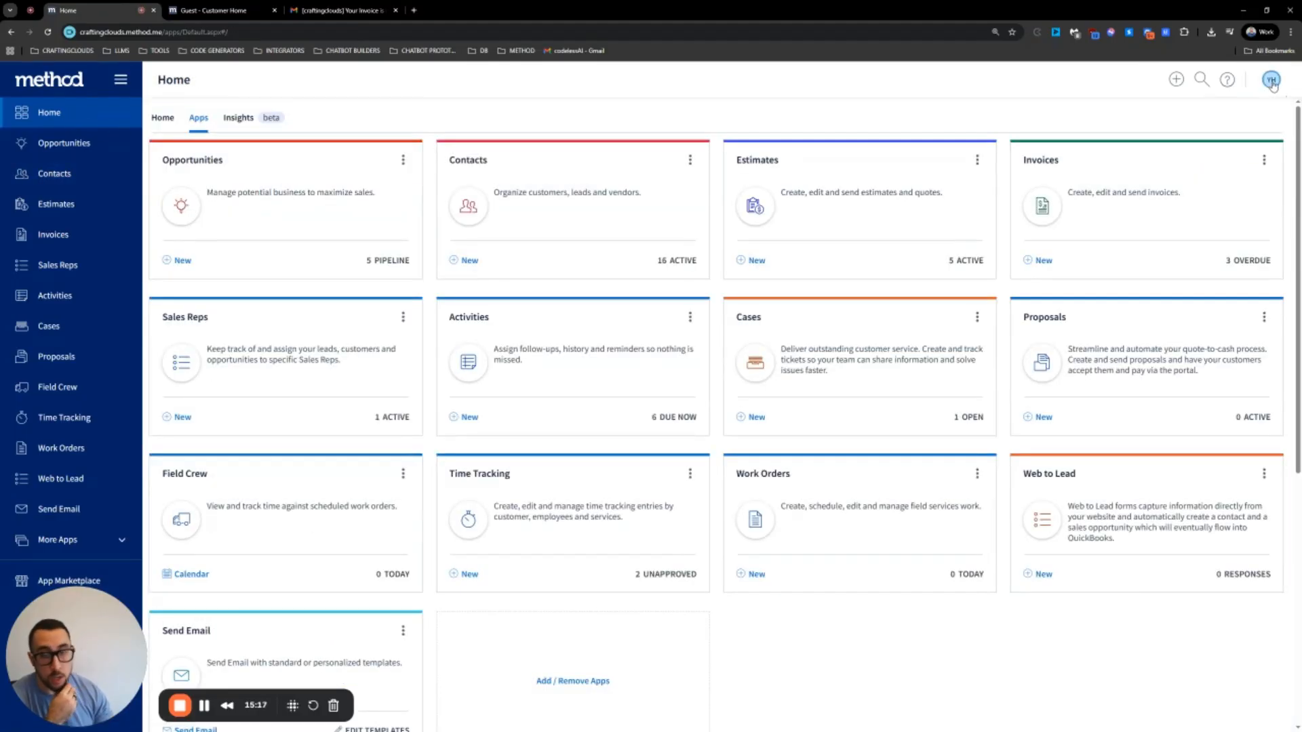
click(1272, 81)
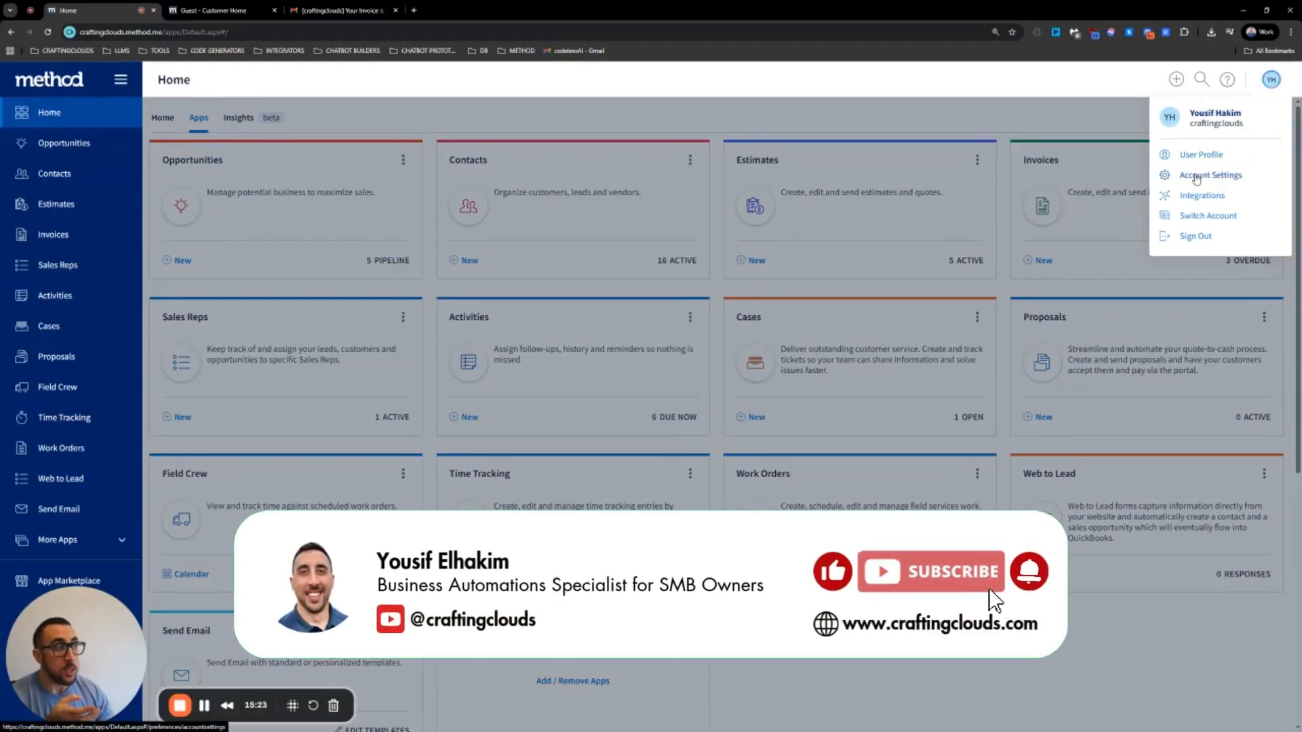
click(1196, 176)
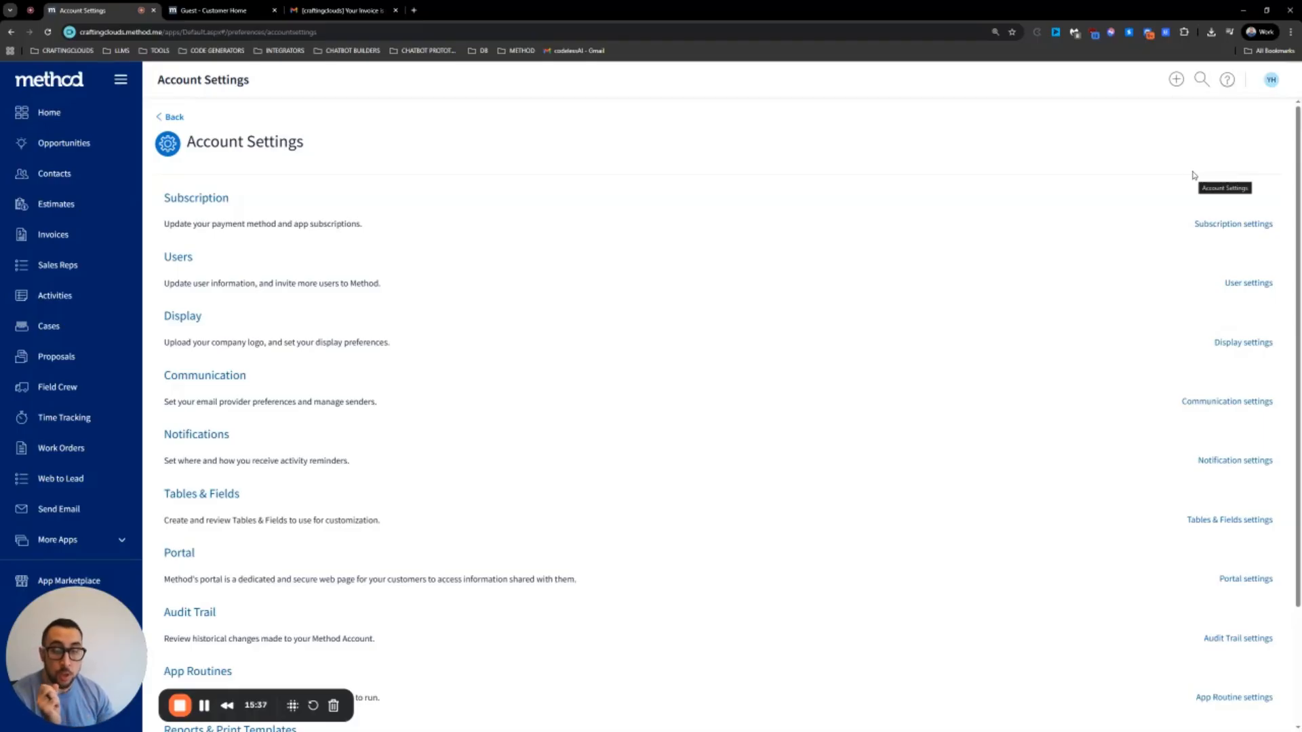
click(179, 555)
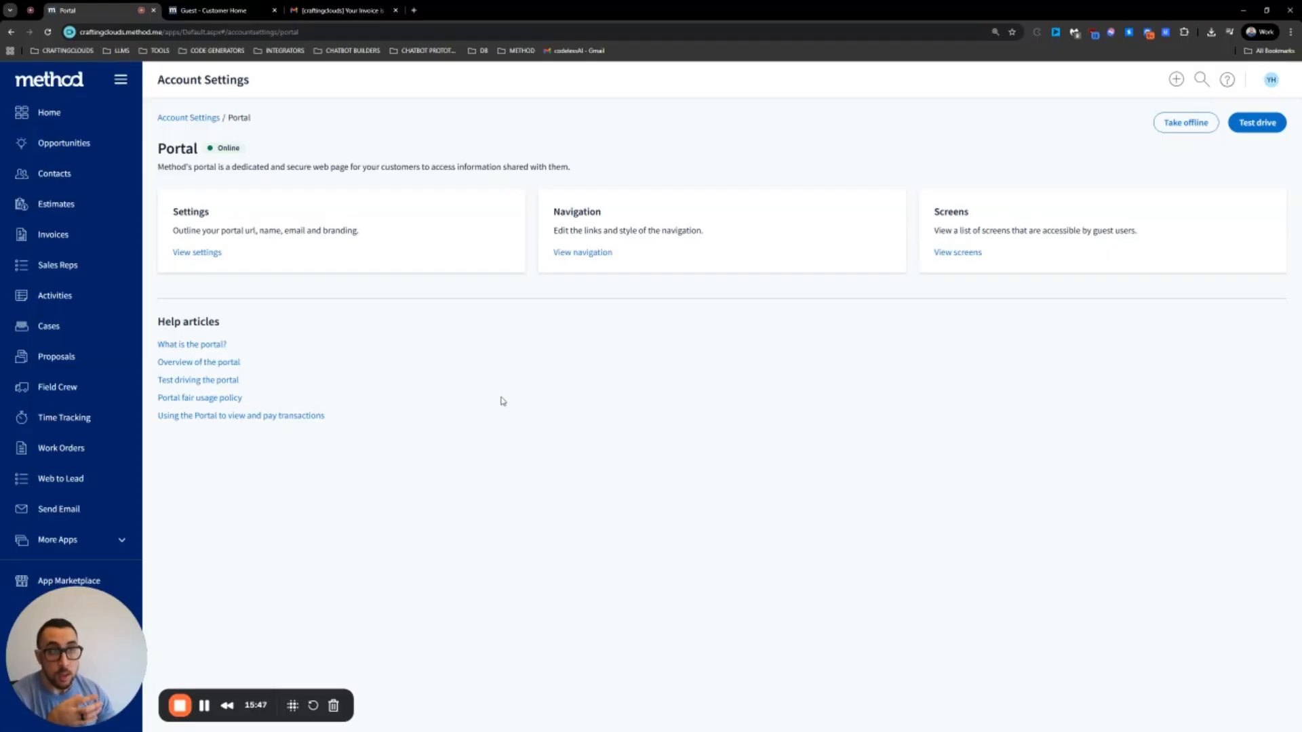
click(1257, 128)
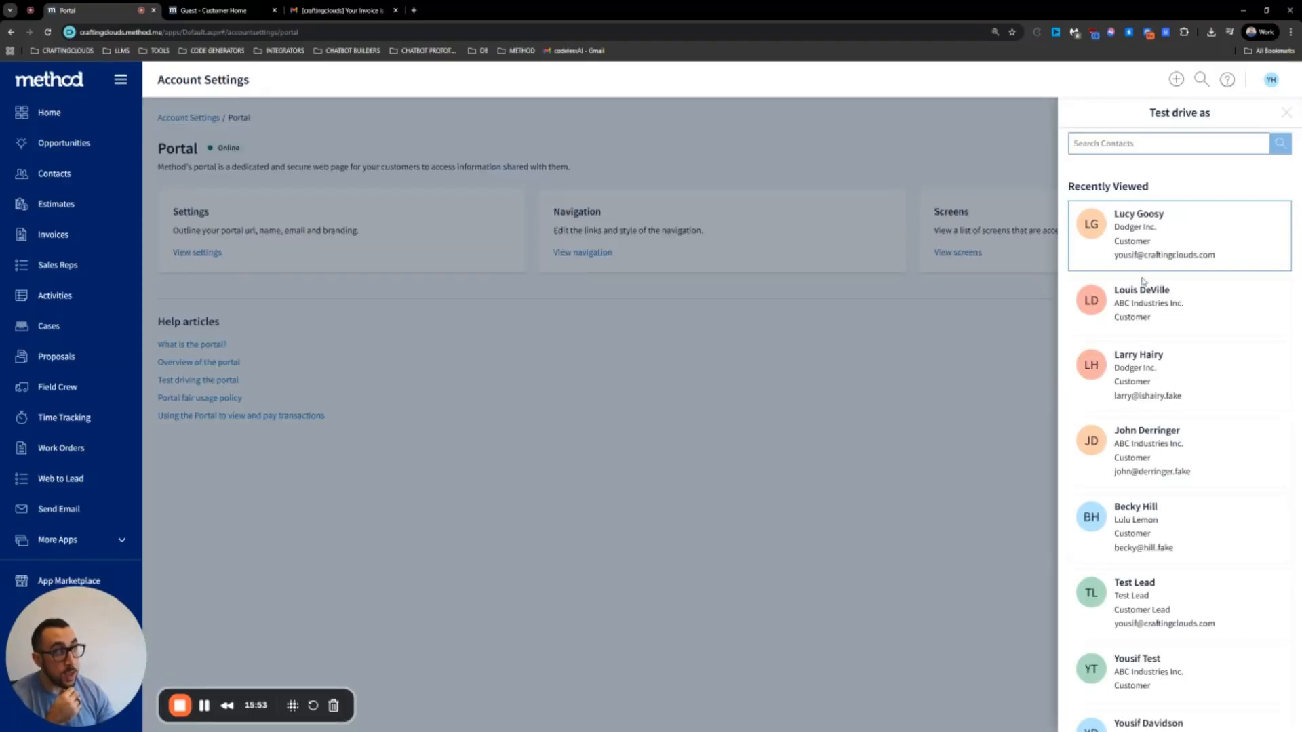
scroll(1162, 247, down, 3)
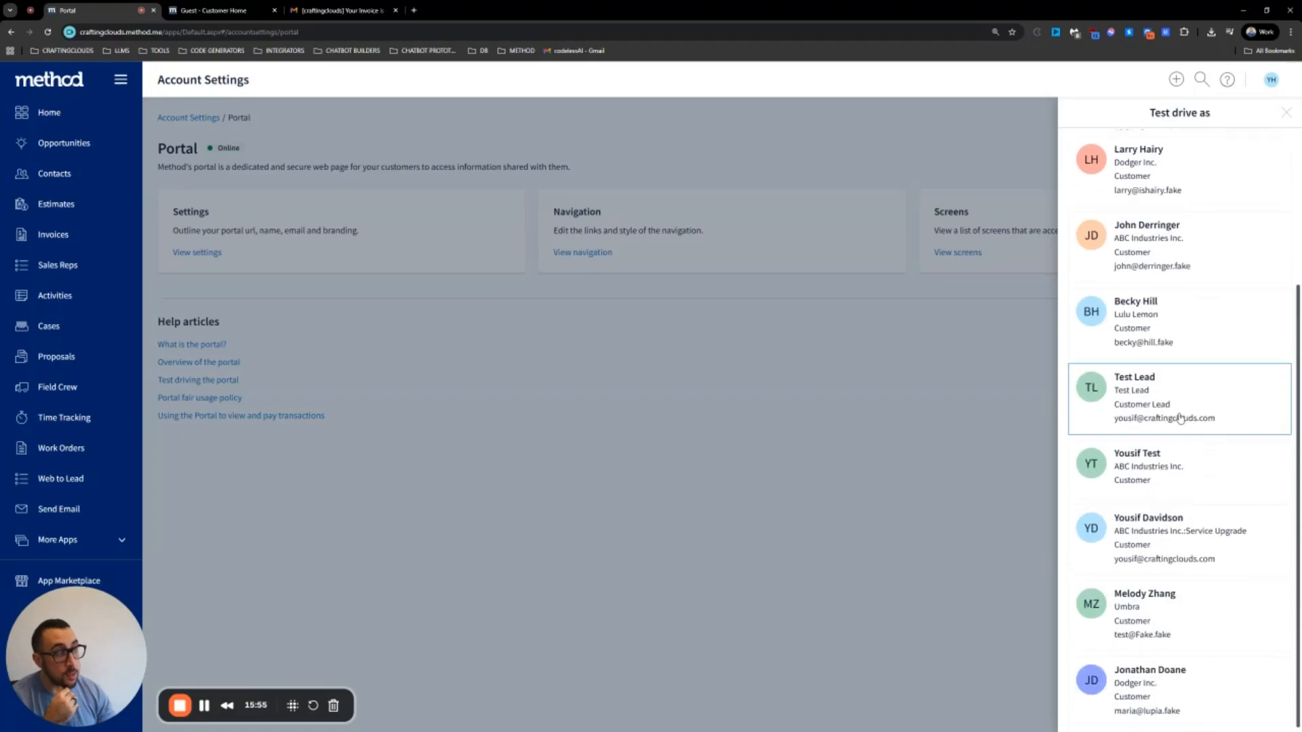
scroll(1169, 448, up, 3)
click(1152, 142)
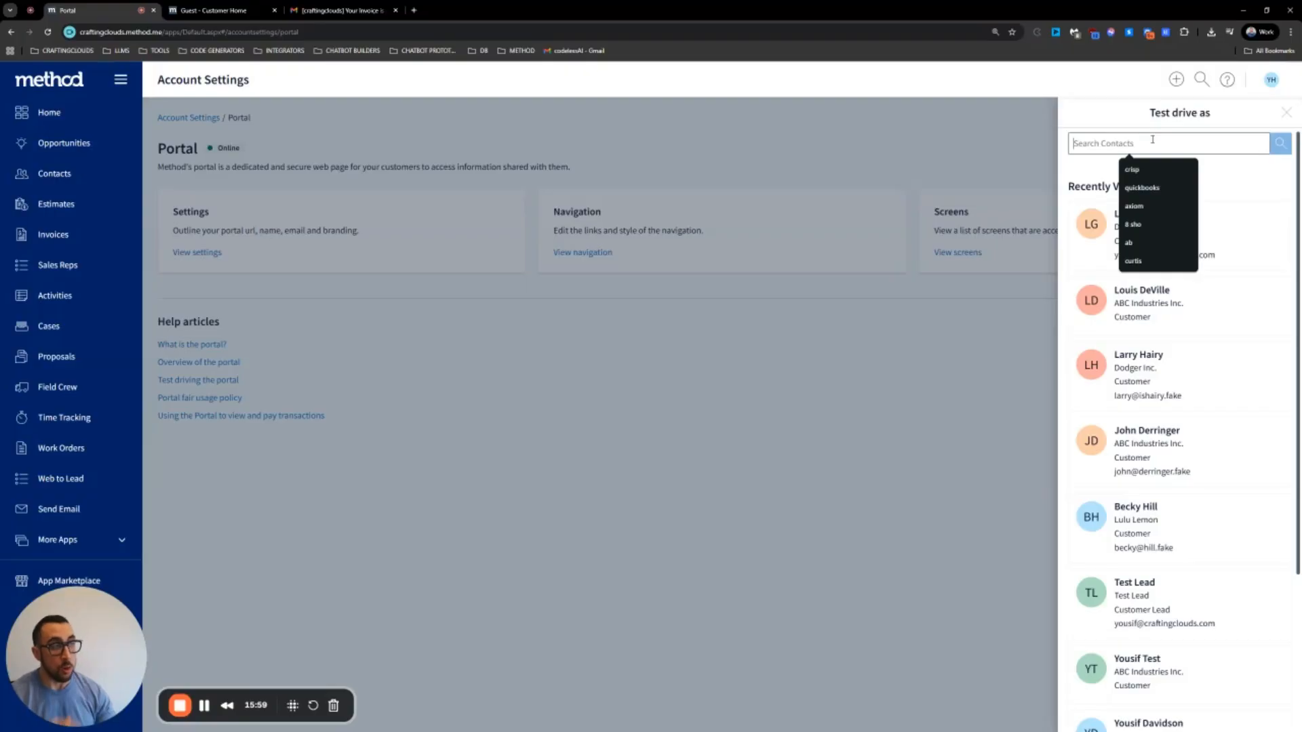
text(luc)
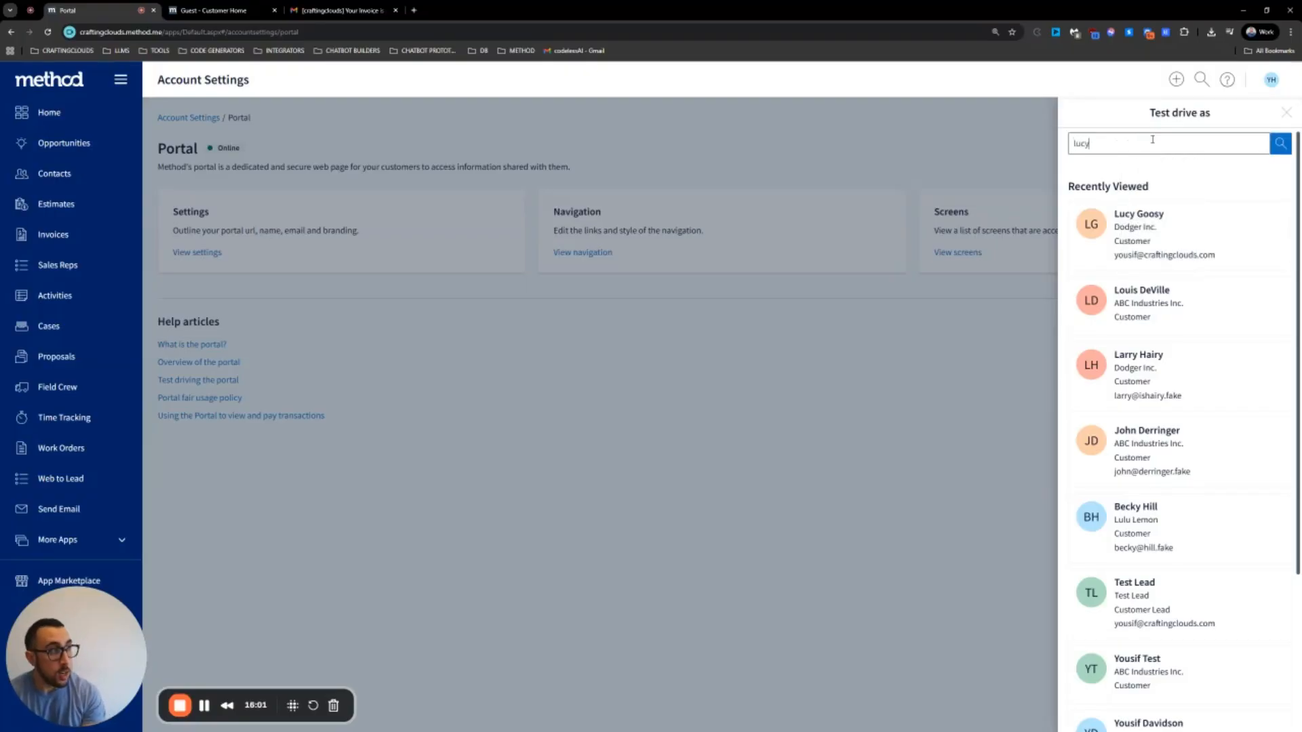
text(y)
key(Return)
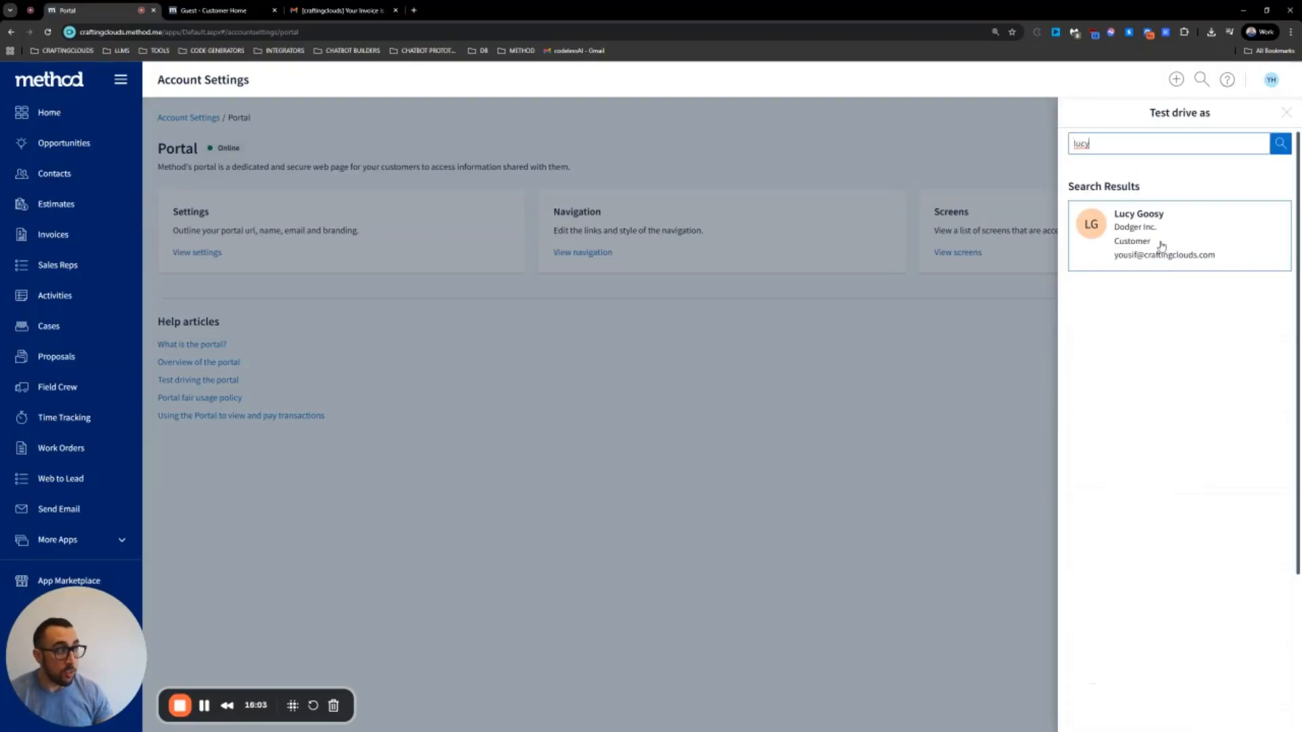
double_click(1103, 146)
key(BackSpace)
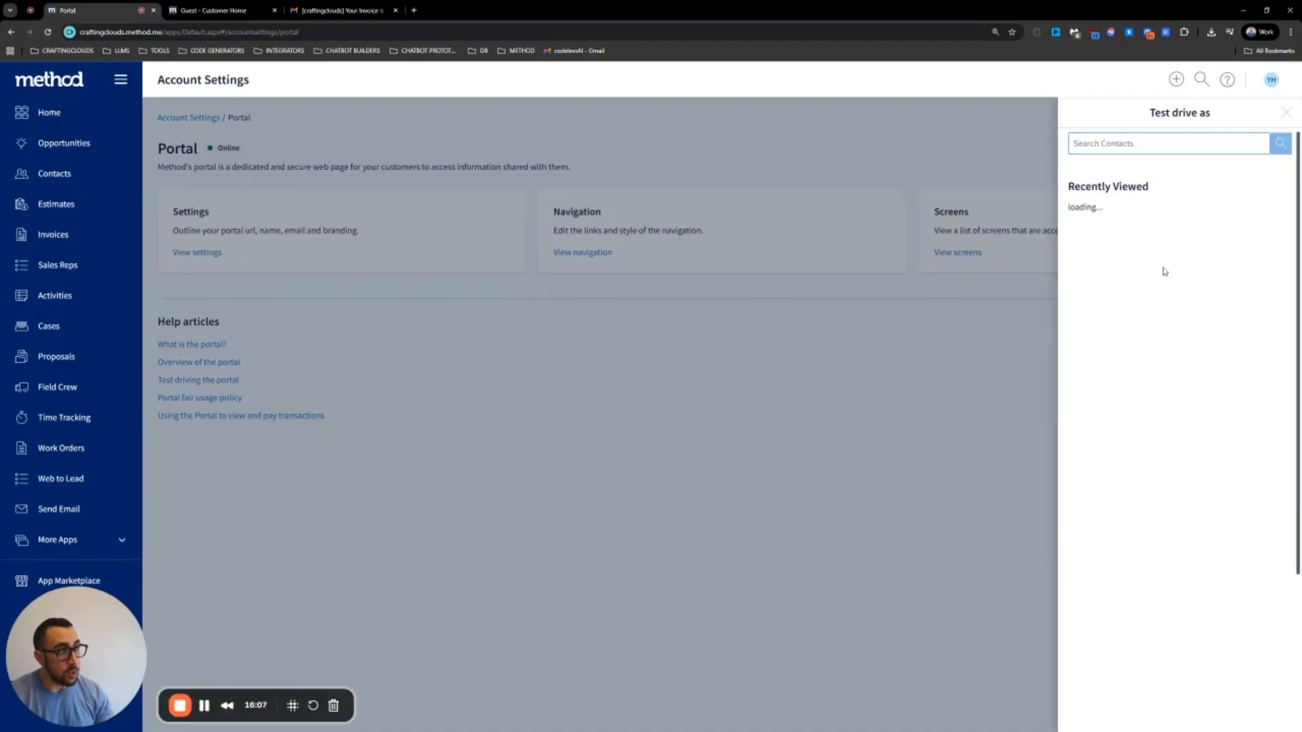
scroll(1160, 324, down, 3)
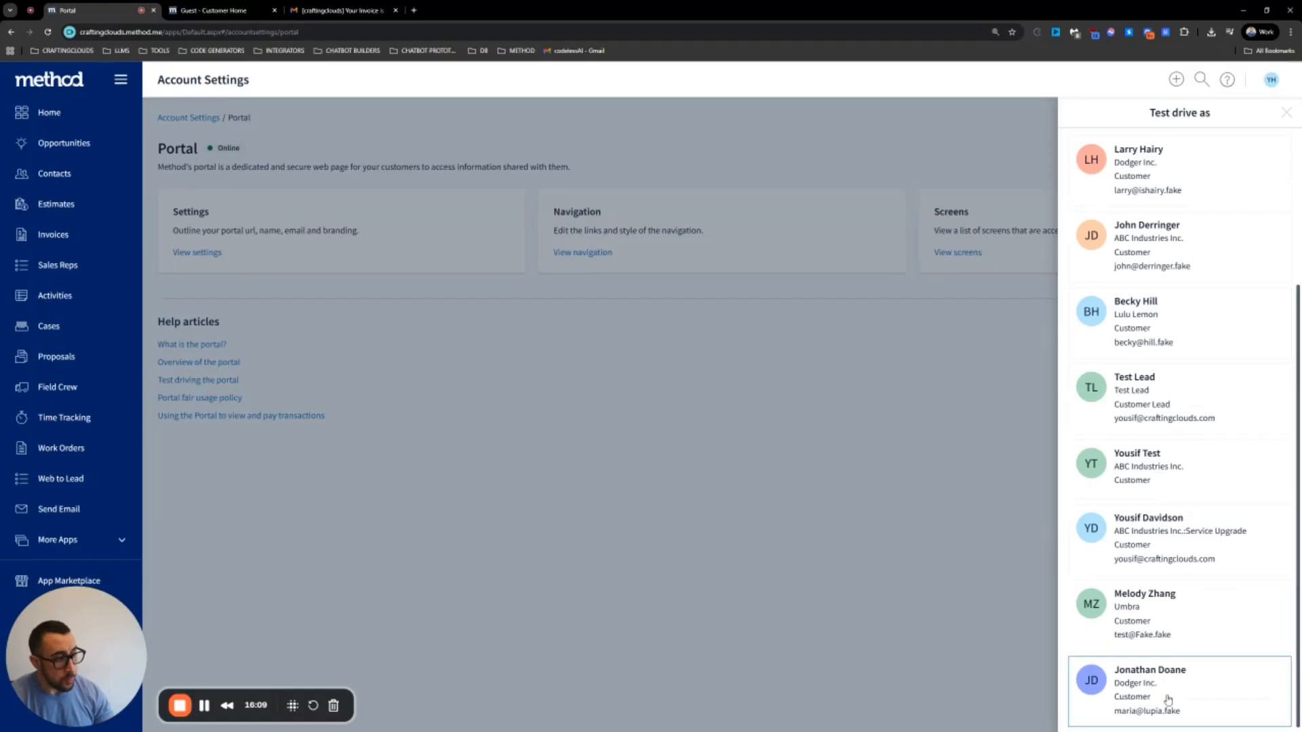
scroll(1126, 665, up, 3)
scroll(1125, 529, down, 3)
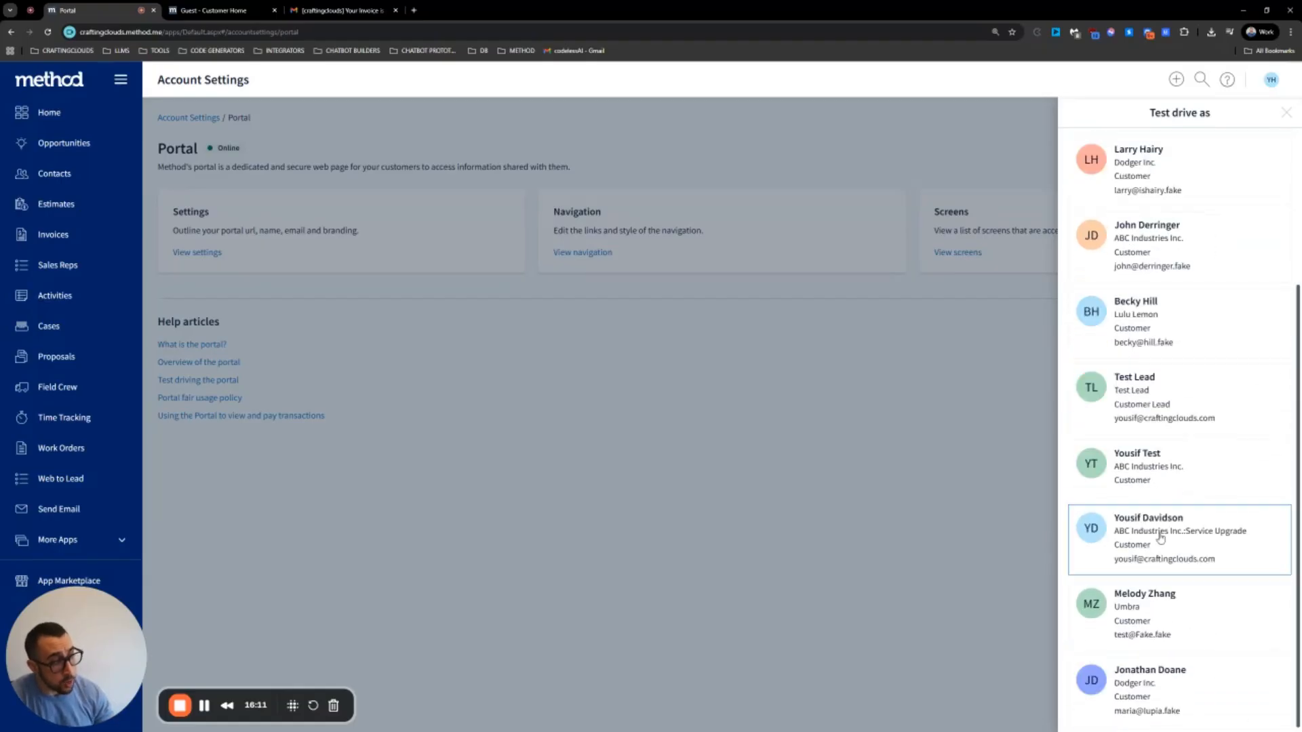
scroll(1115, 610, up, 3)
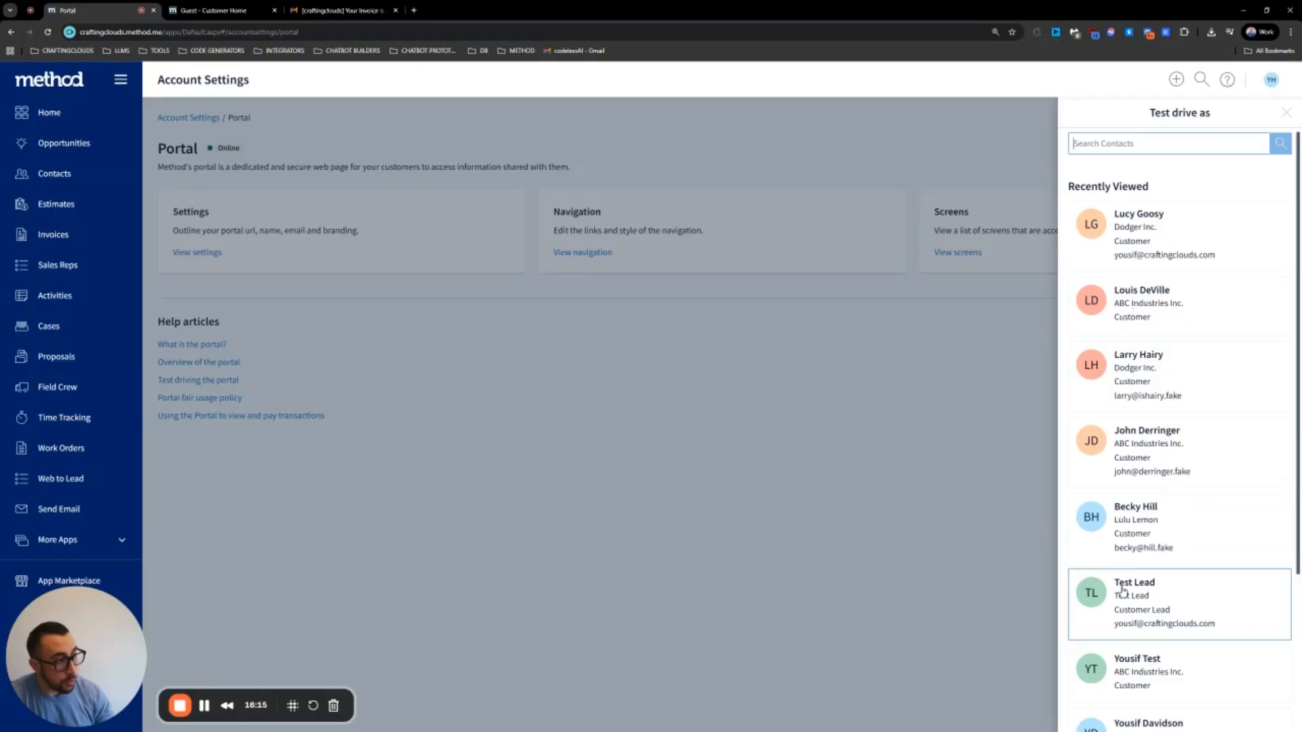
scroll(1125, 610, down, 3)
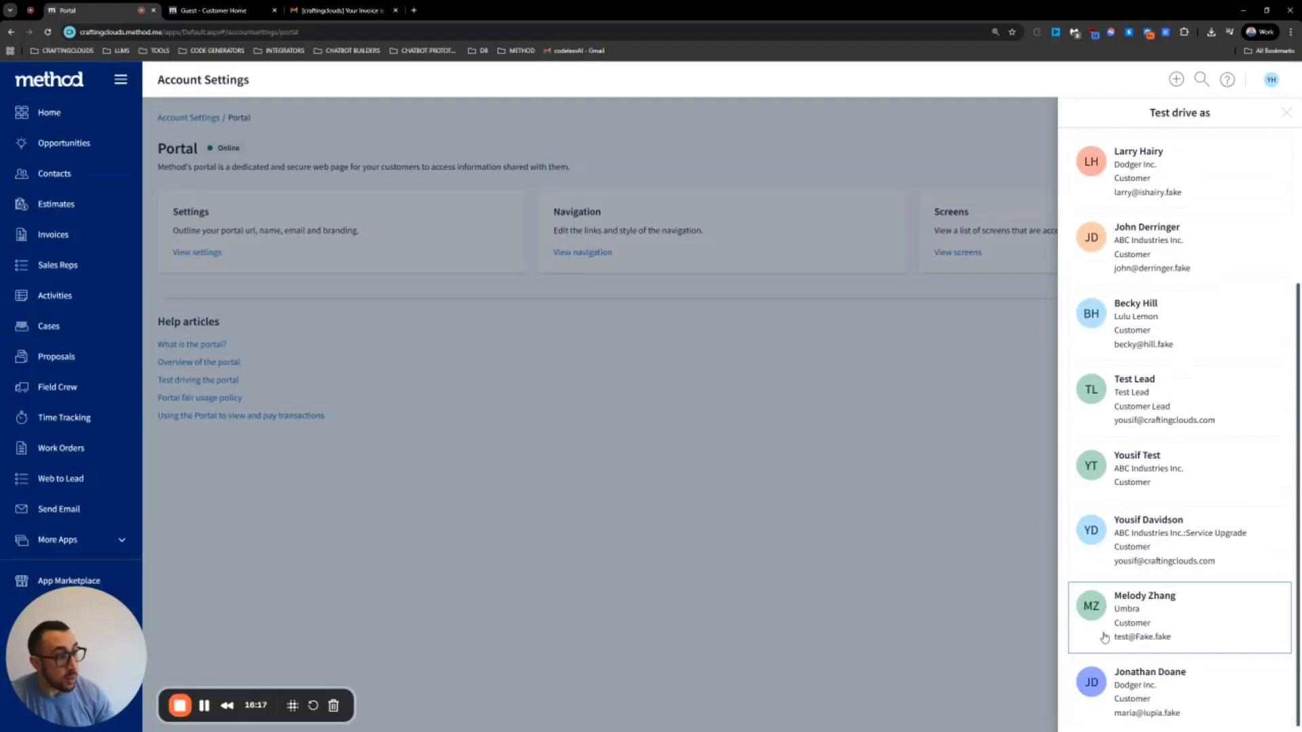
scroll(1119, 305, up, 3)
scroll(1152, 447, down, 3)
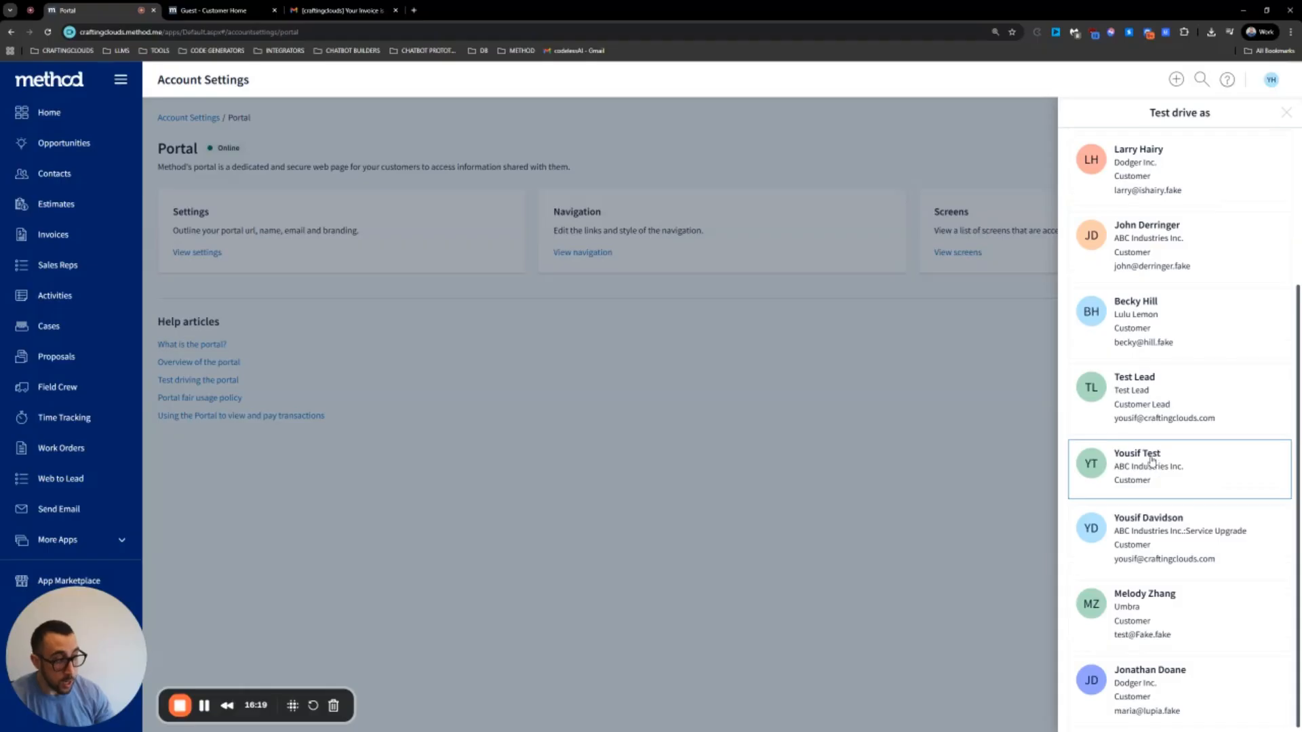
scroll(1150, 426, up, 3)
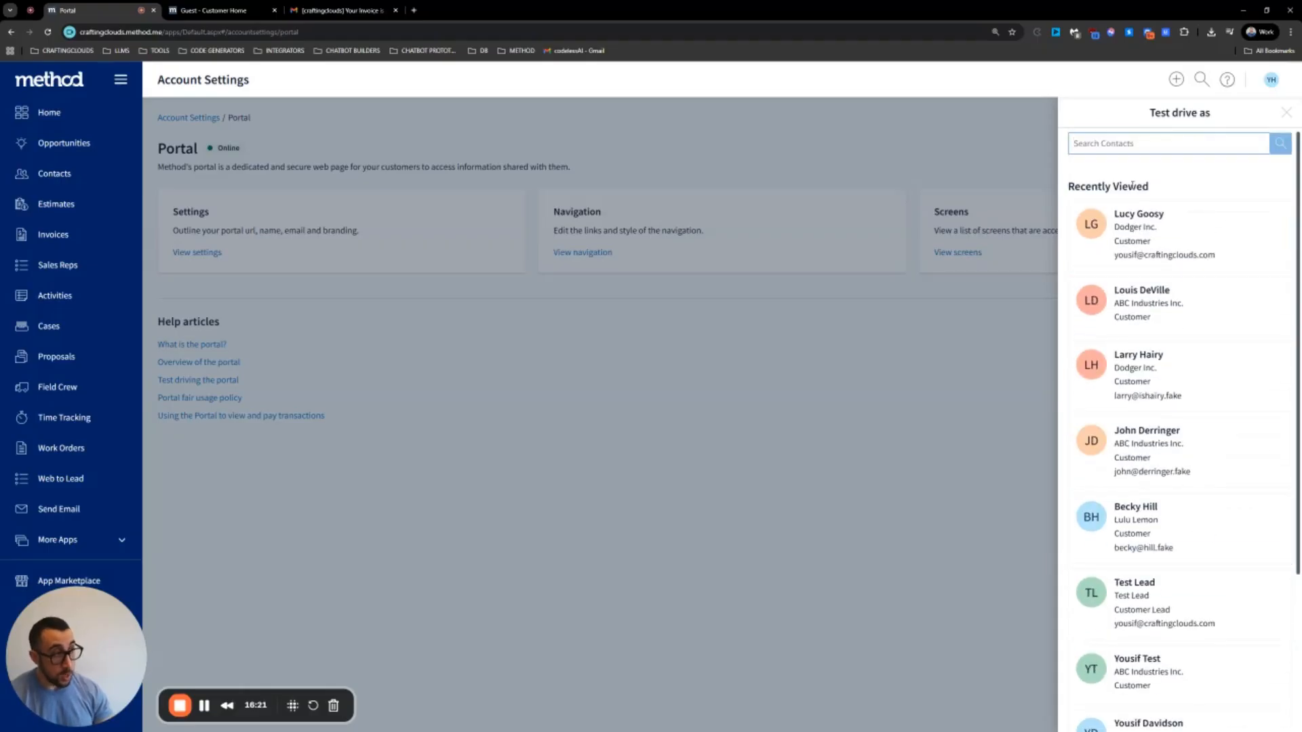
drag(1157, 186, 1068, 186)
click(1129, 178)
click(1128, 143)
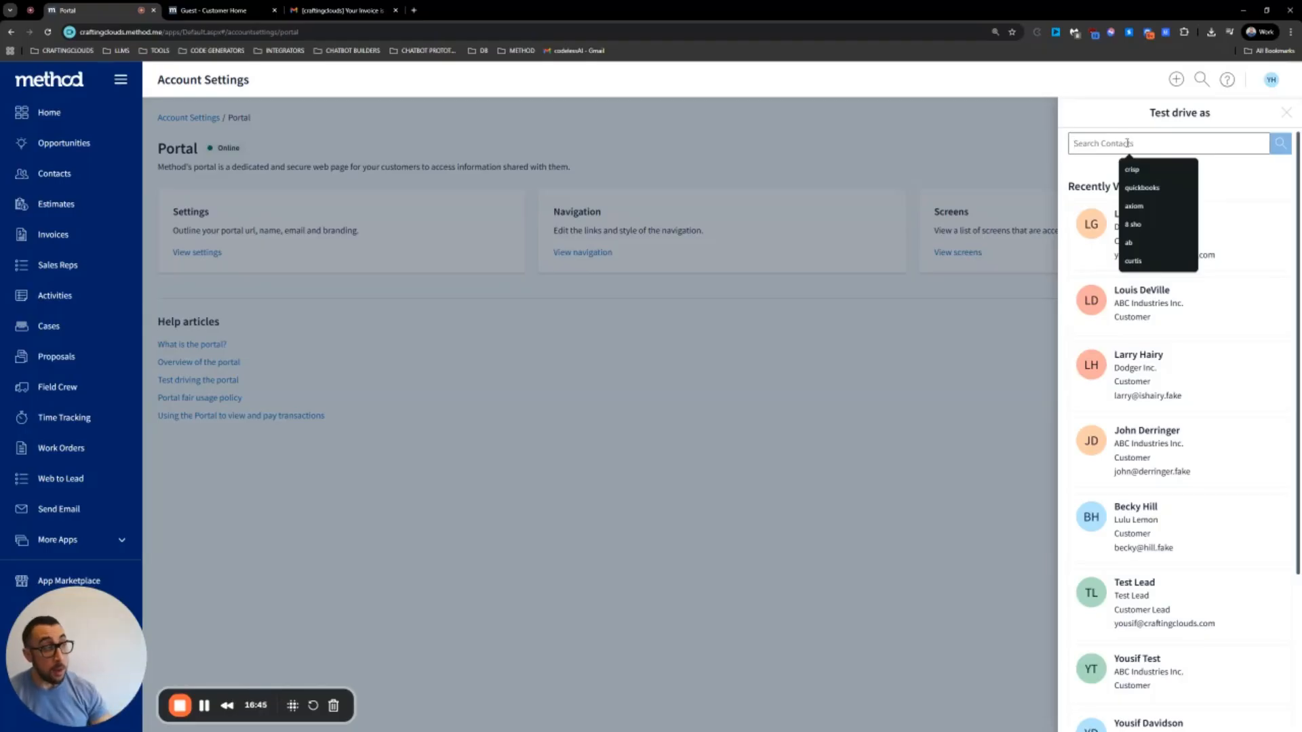
scroll(1119, 271, down, 3)
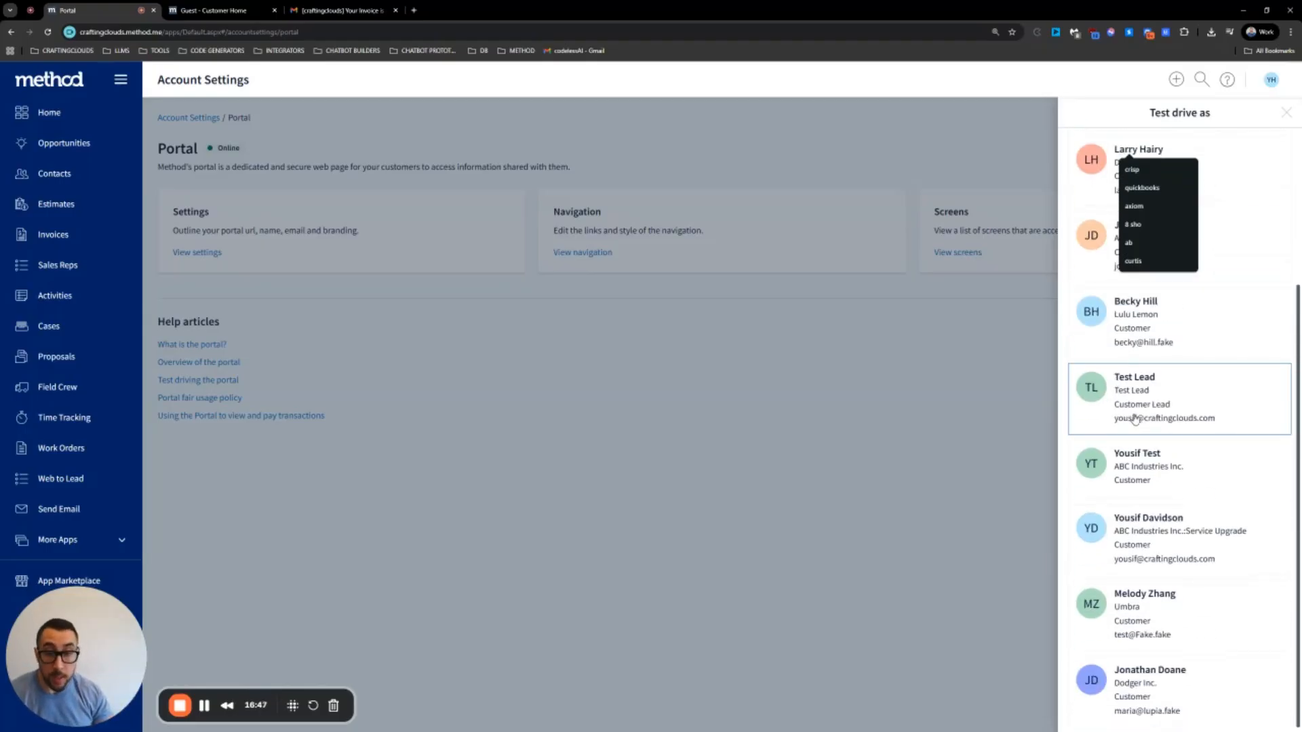
scroll(1143, 369, up, 1)
click(1103, 143)
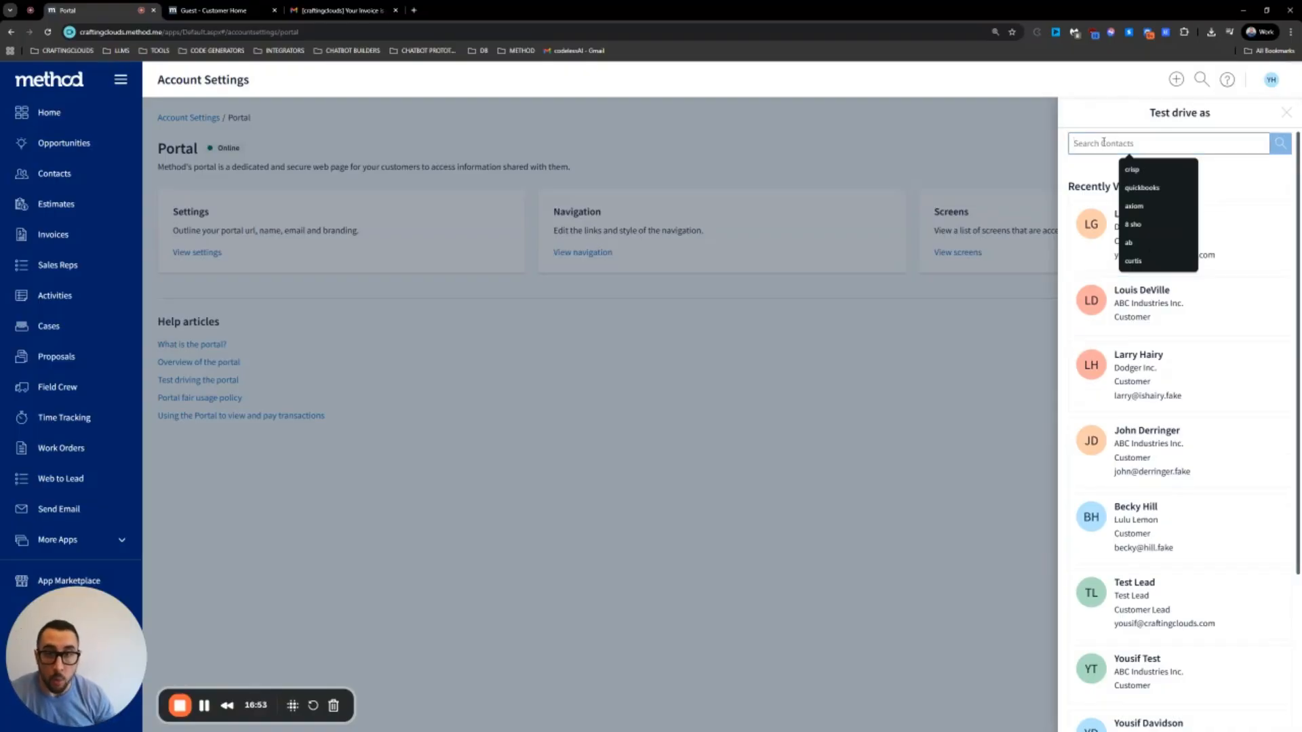
Find and open the Dodger Inc. contact's record from the Contacts list
click(88, 175)
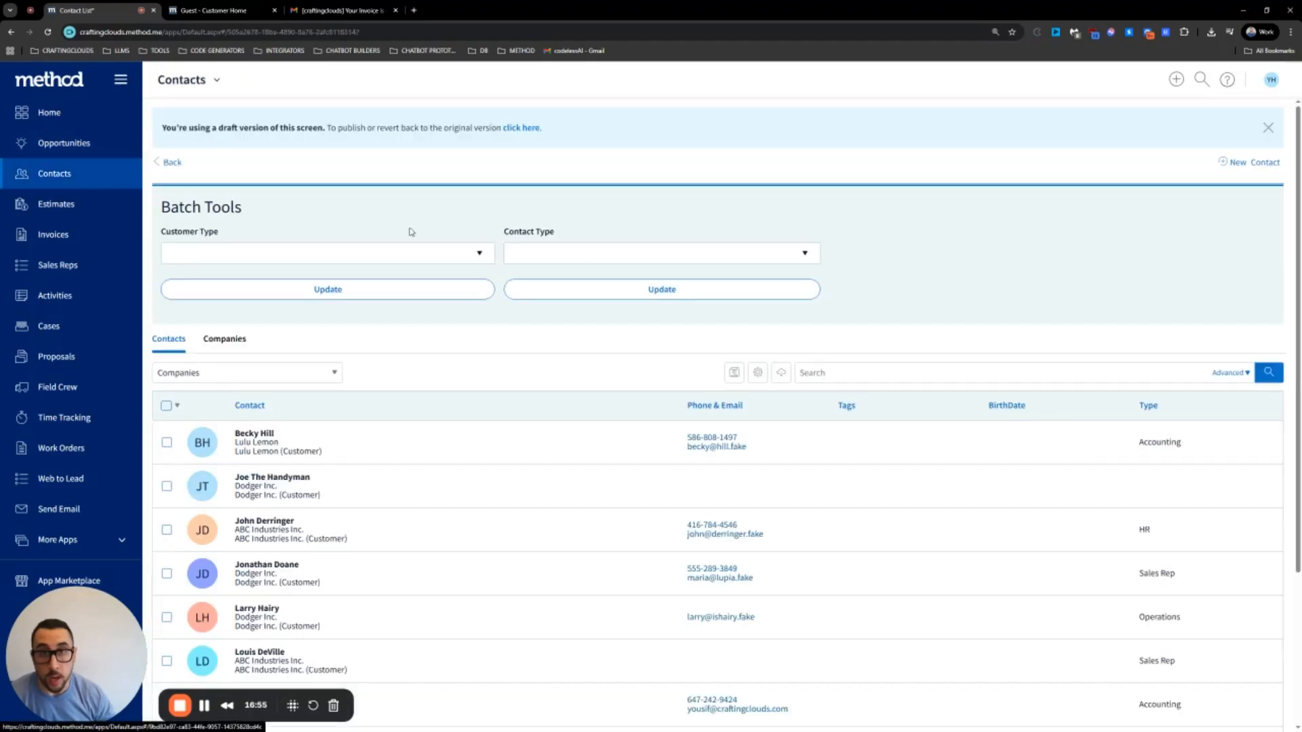
click(908, 378)
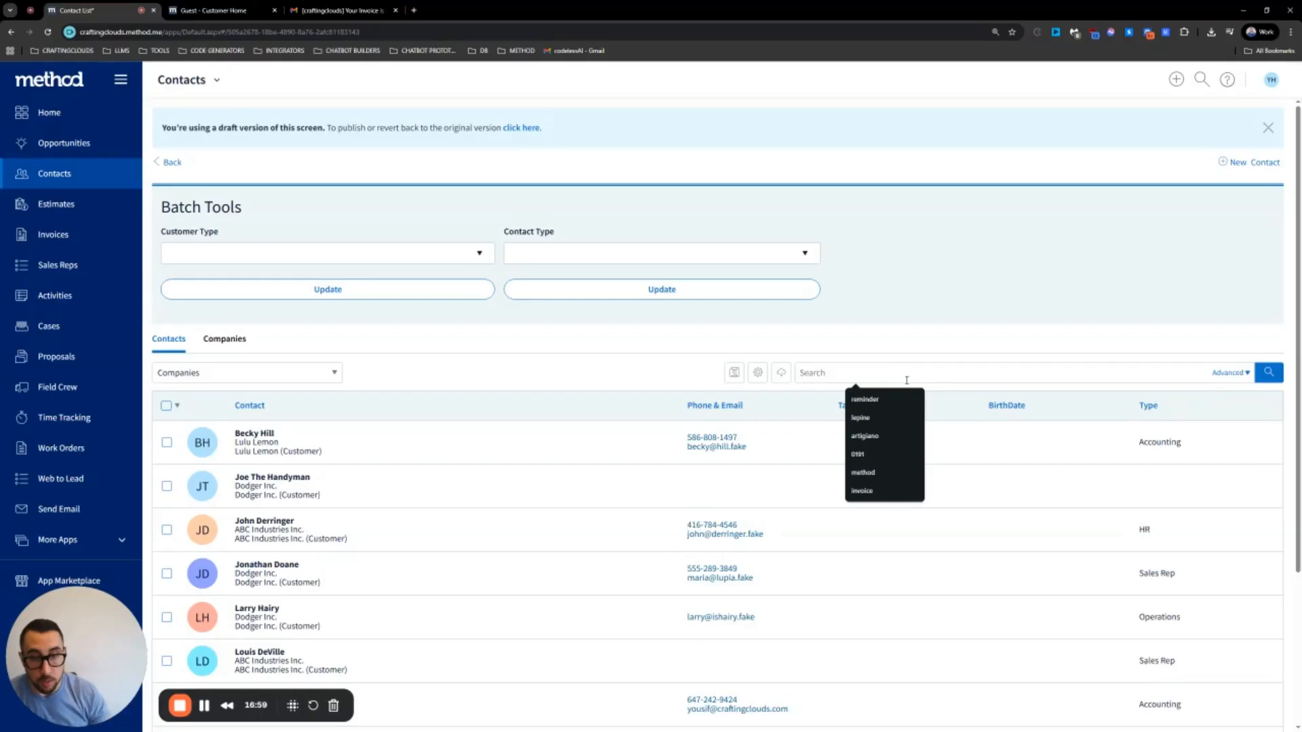
click(412, 573)
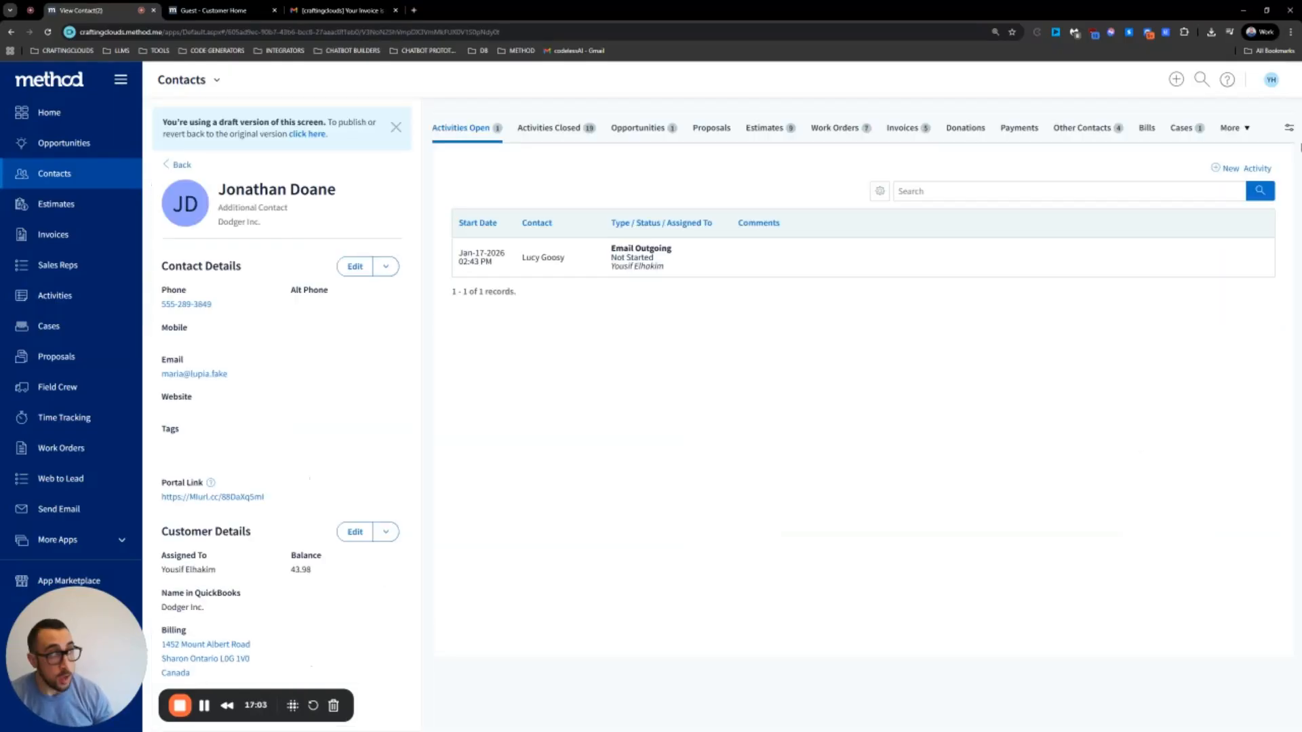
Go to Account Settings > Portal and open the Test drive contact panel
click(1269, 83)
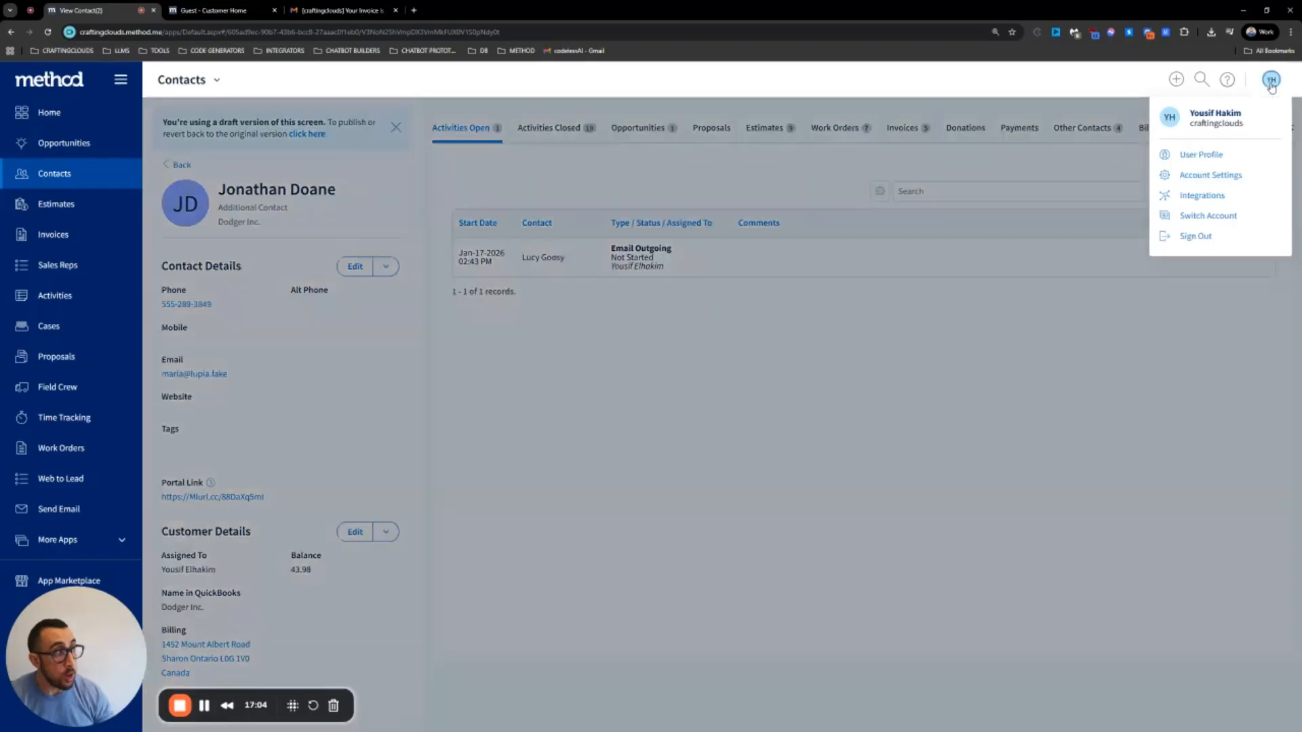
click(1211, 175)
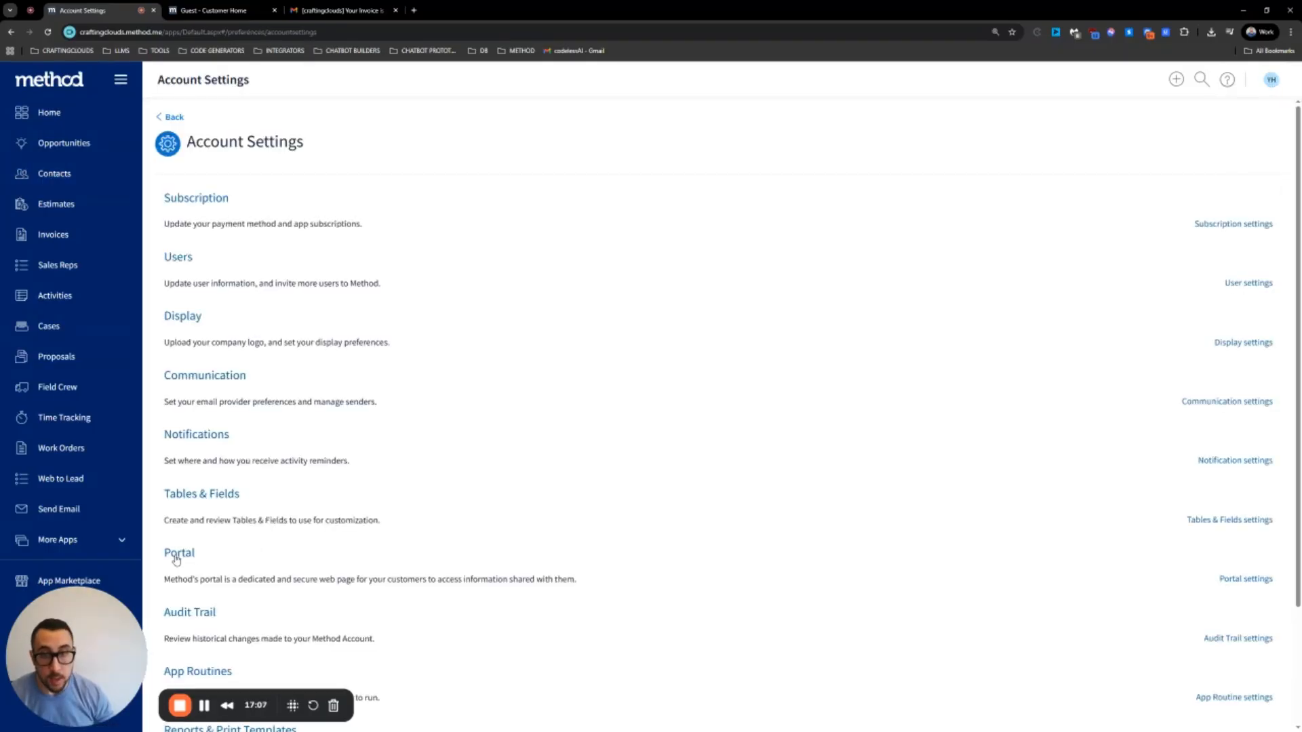
click(179, 553)
click(1261, 130)
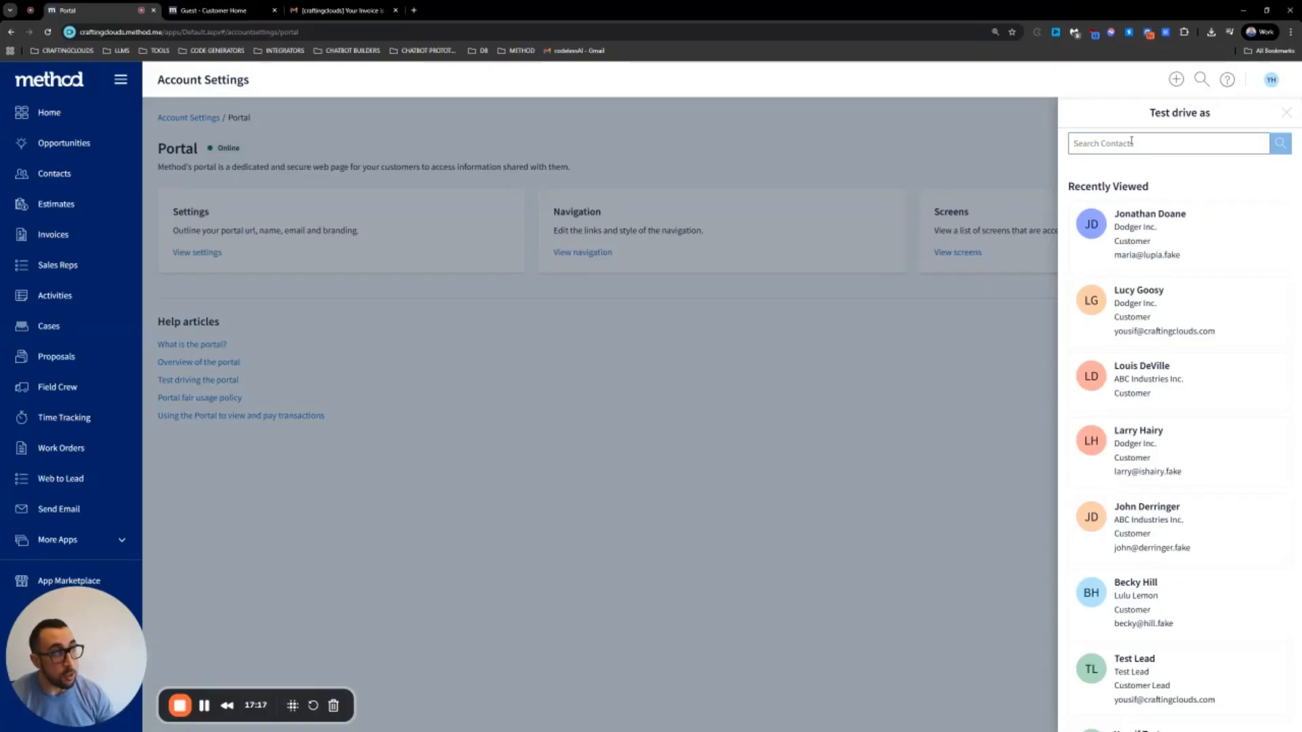
Search 'jo' in the Test drive panel and preview the portal as the ABC Industries contact
text(jonathan)
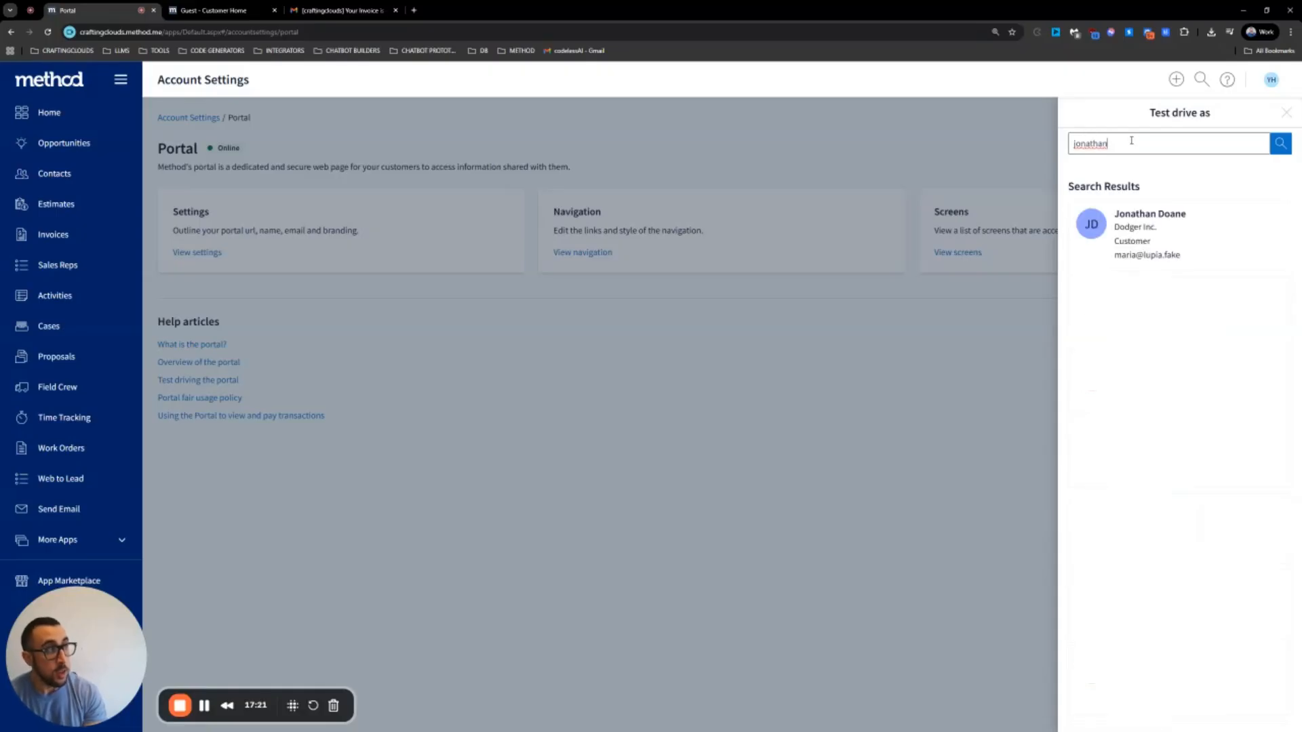
drag(1127, 144, 1036, 148)
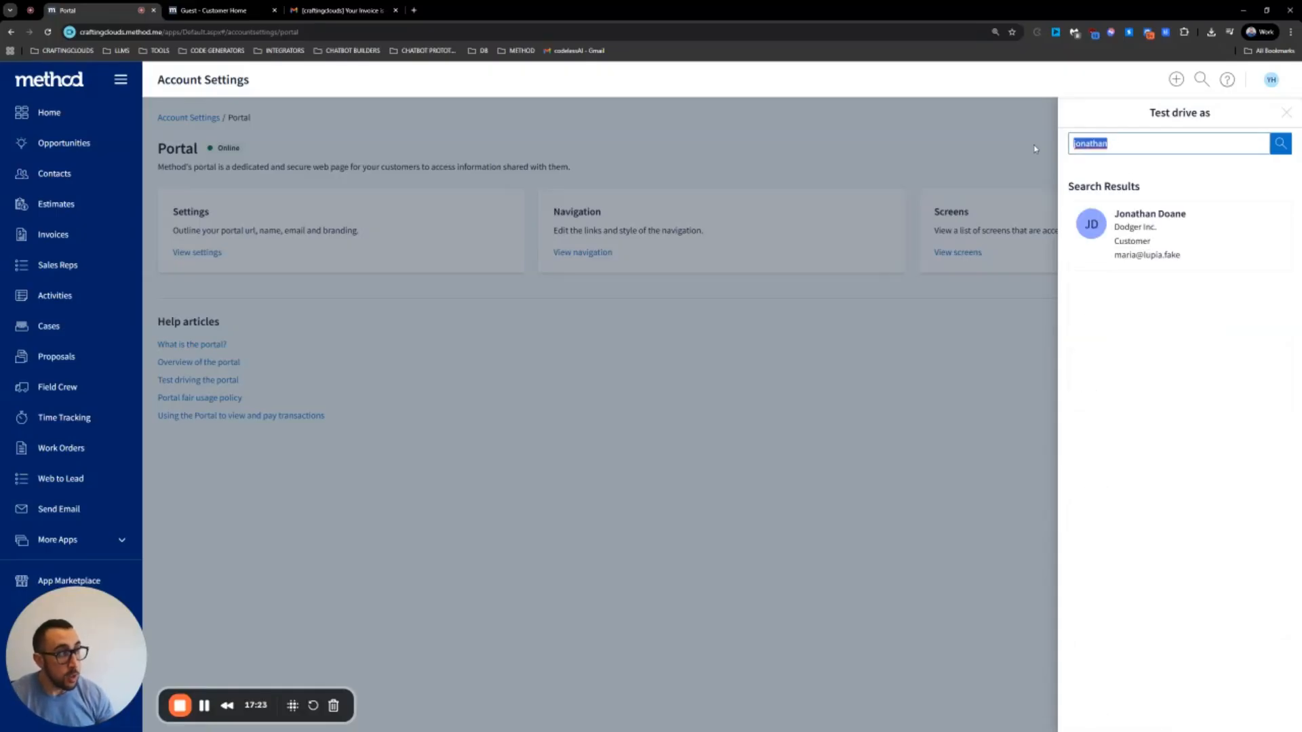
key(BackSpace)
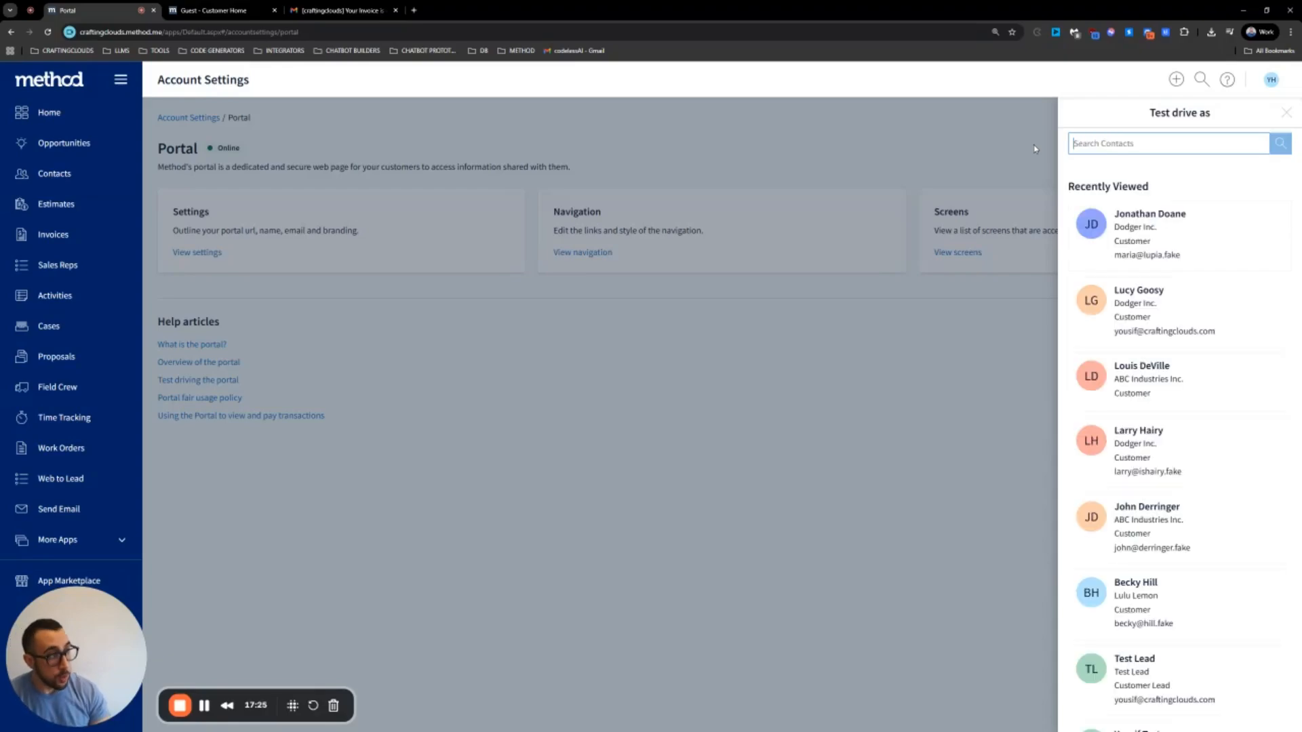
text(jo)
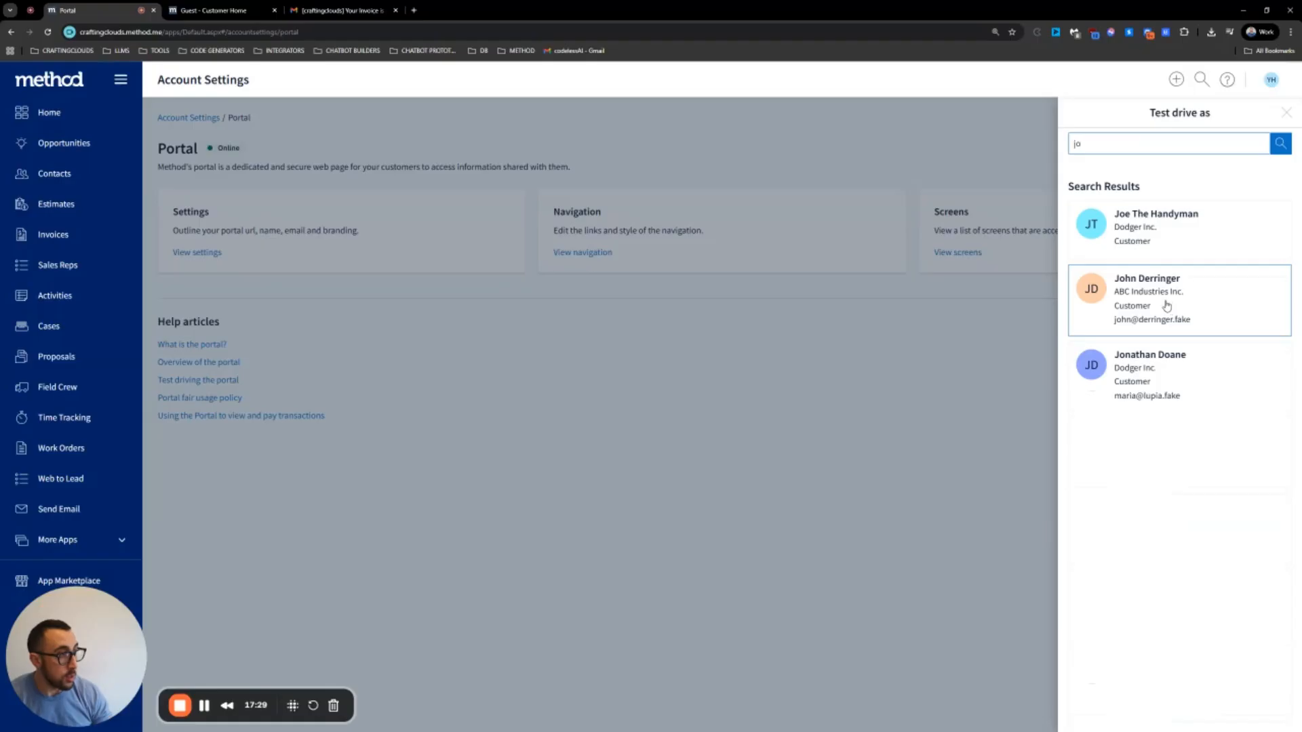
click(1167, 305)
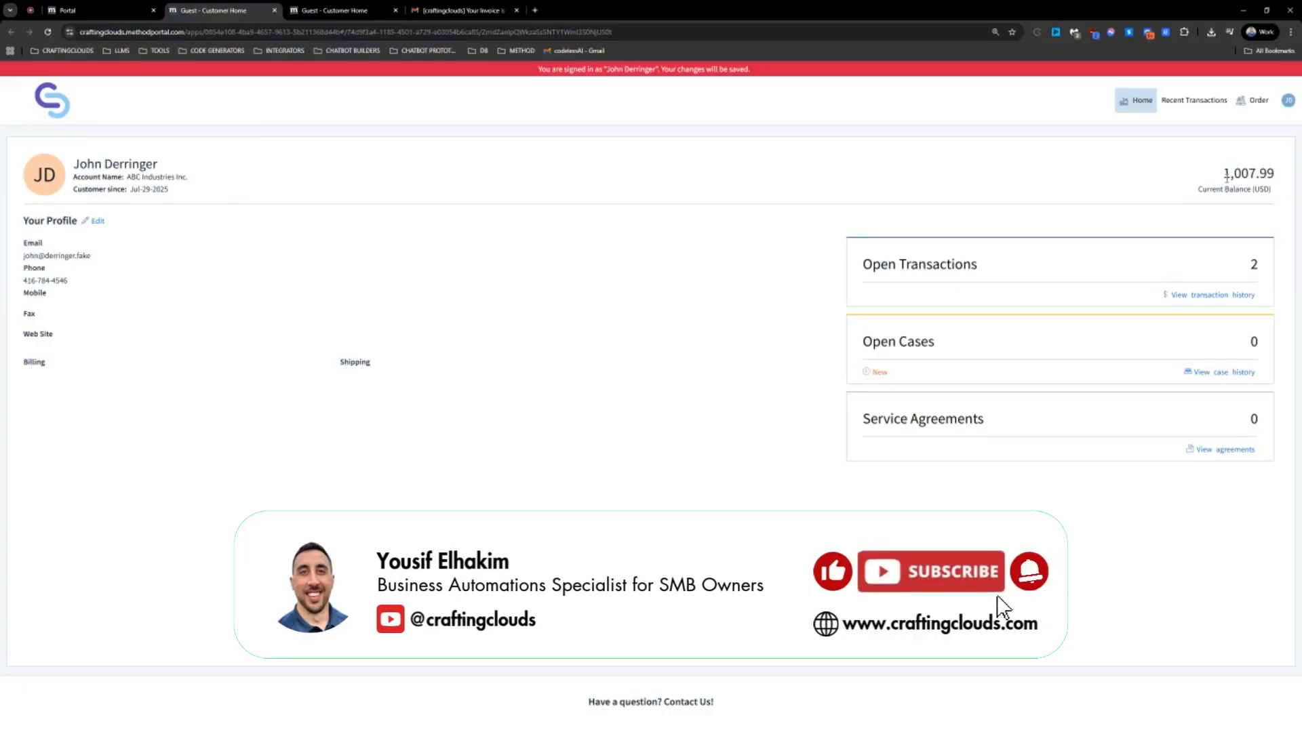
Check the customer's balance and service agreements, then return to the portal Home
drag(1227, 175, 1264, 212)
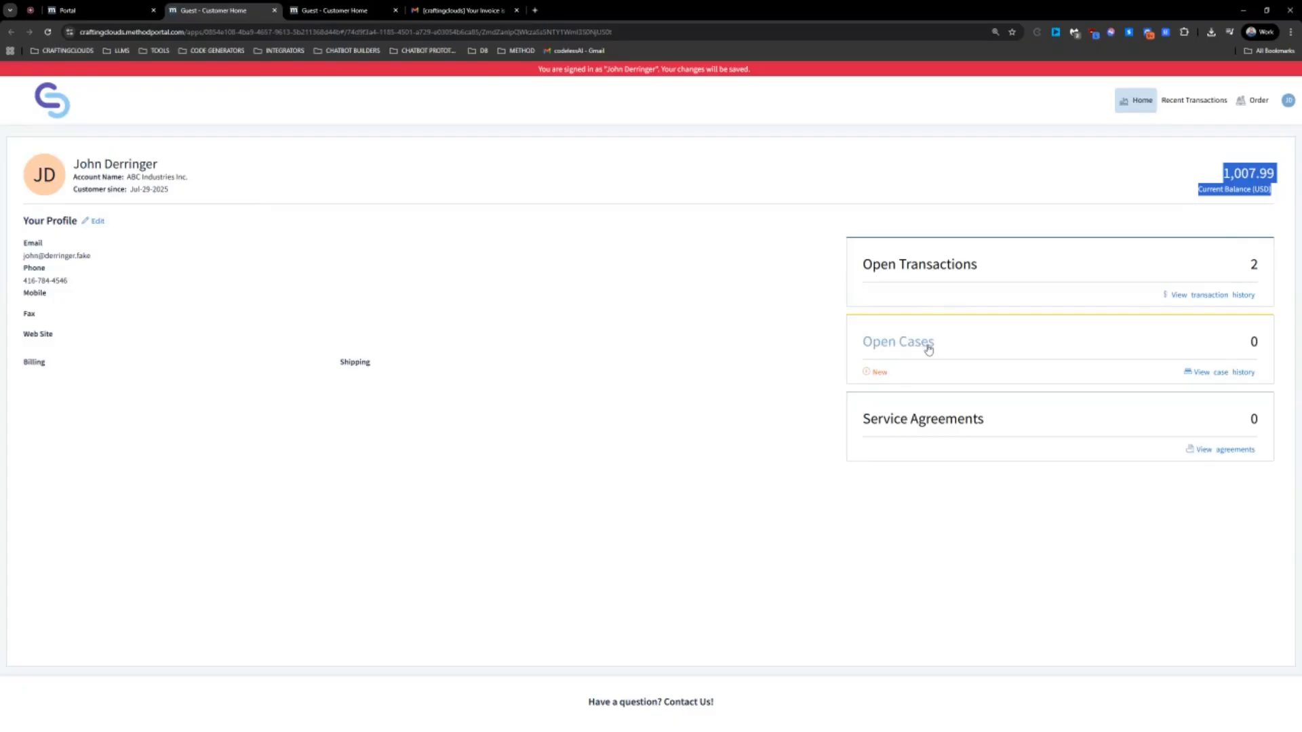
click(931, 424)
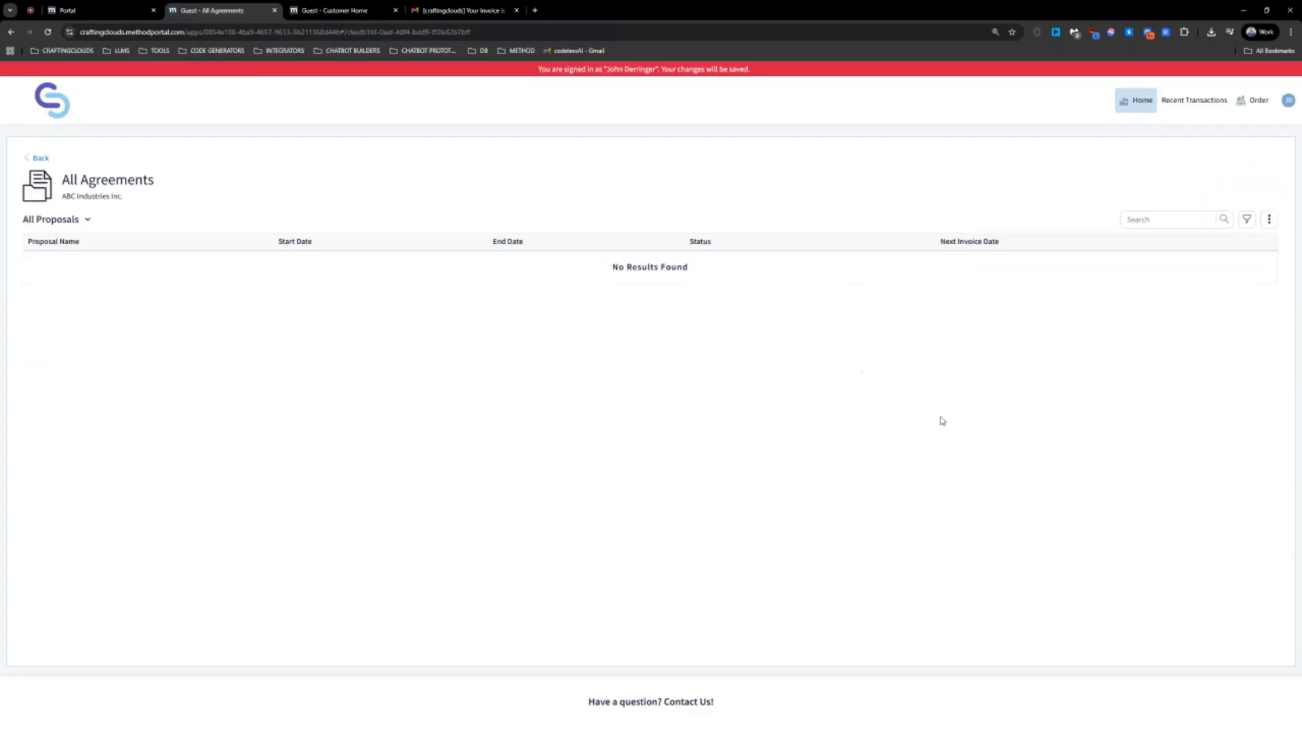
click(41, 158)
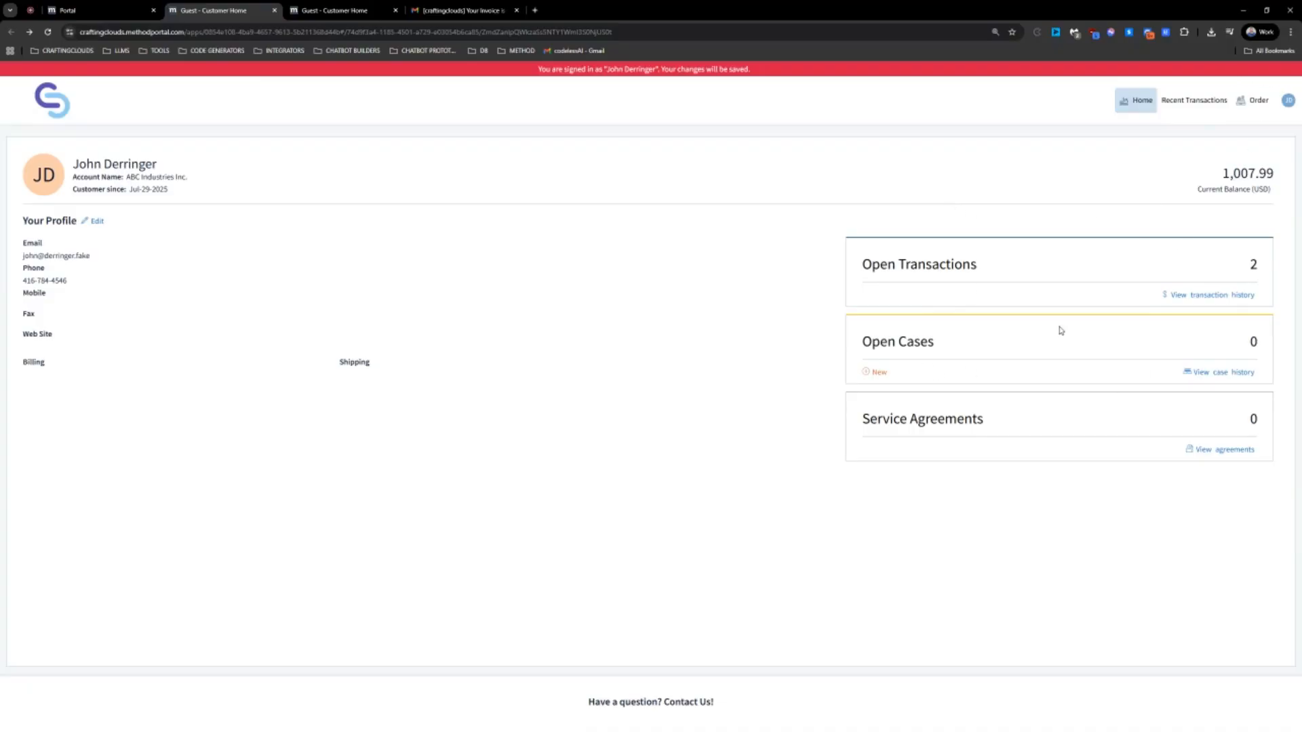
Filter Recent Transactions to All Transactions, then go back to the Portal settings tab
click(1194, 101)
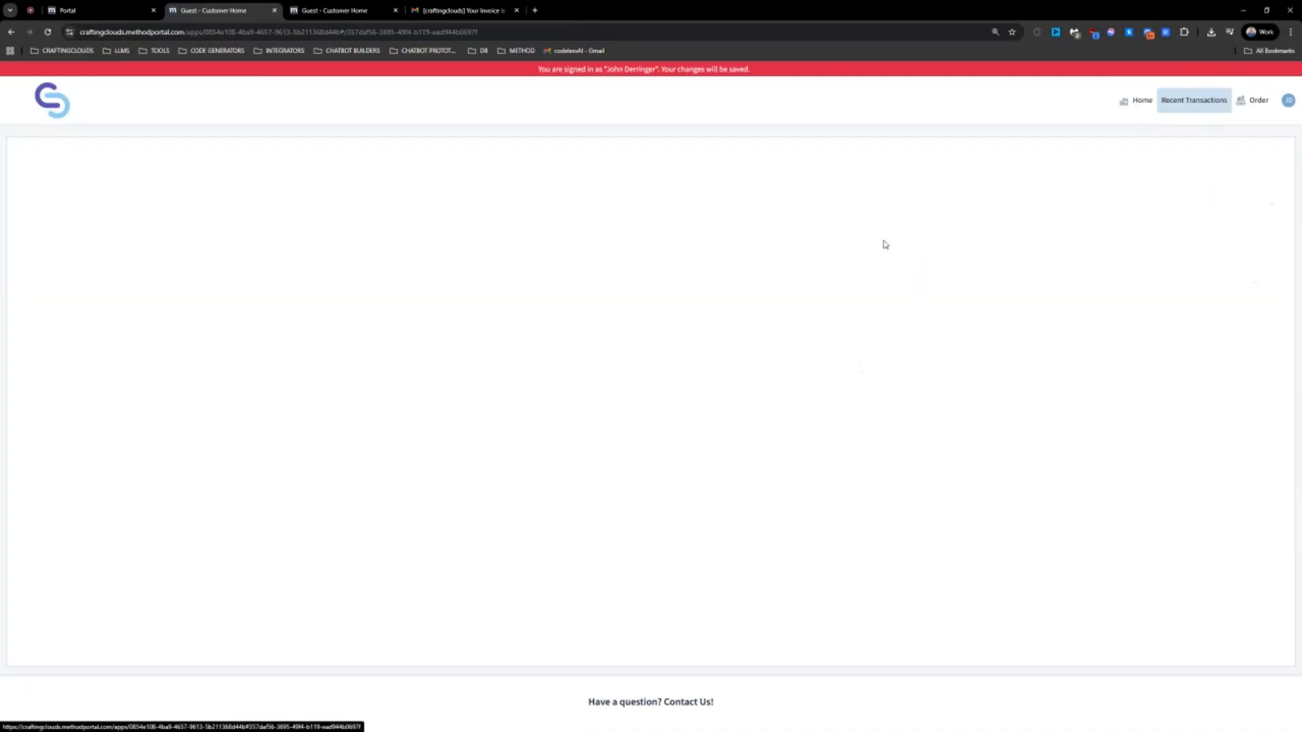
click(105, 221)
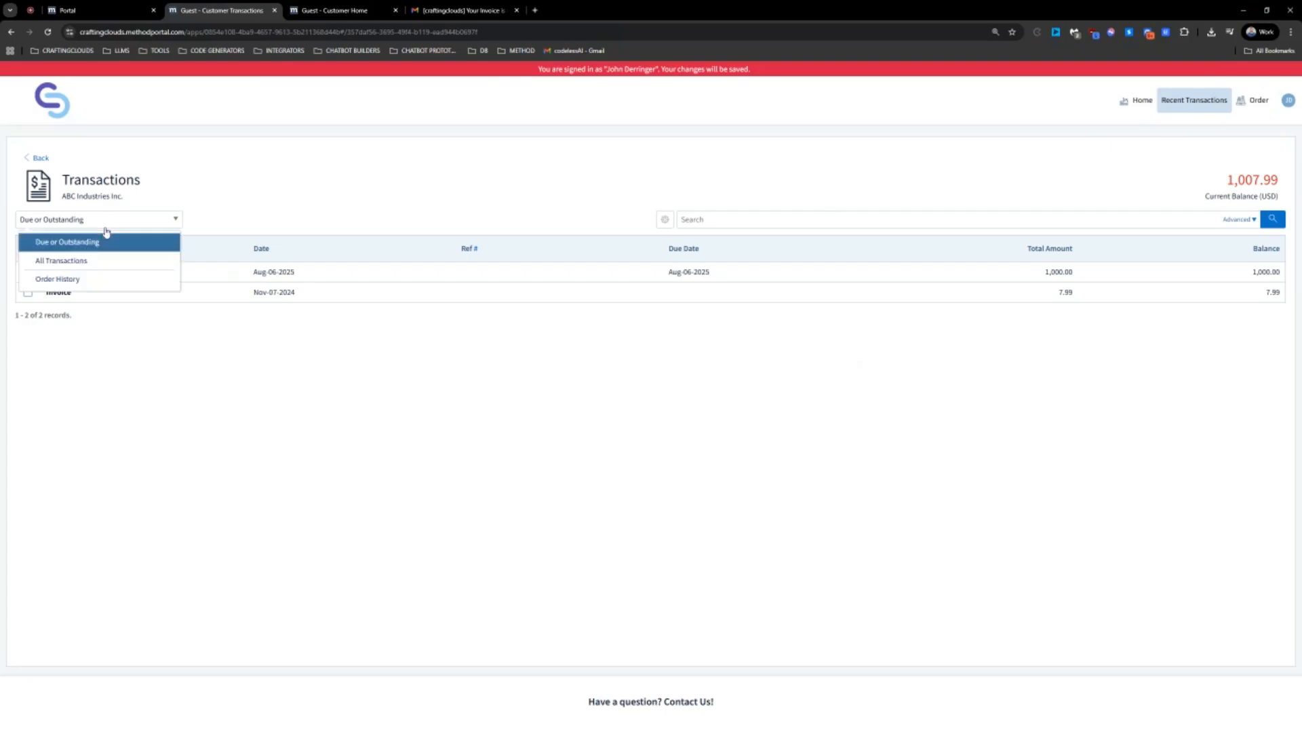
click(97, 263)
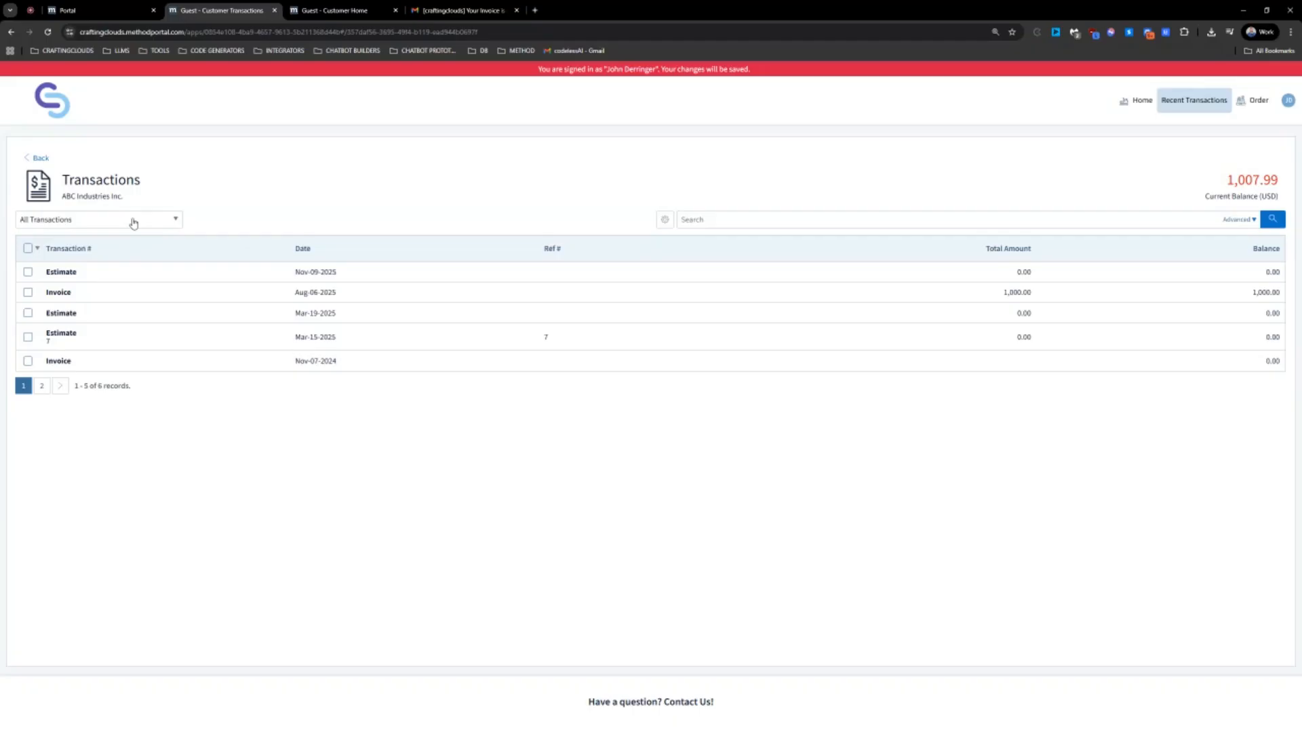
click(63, 9)
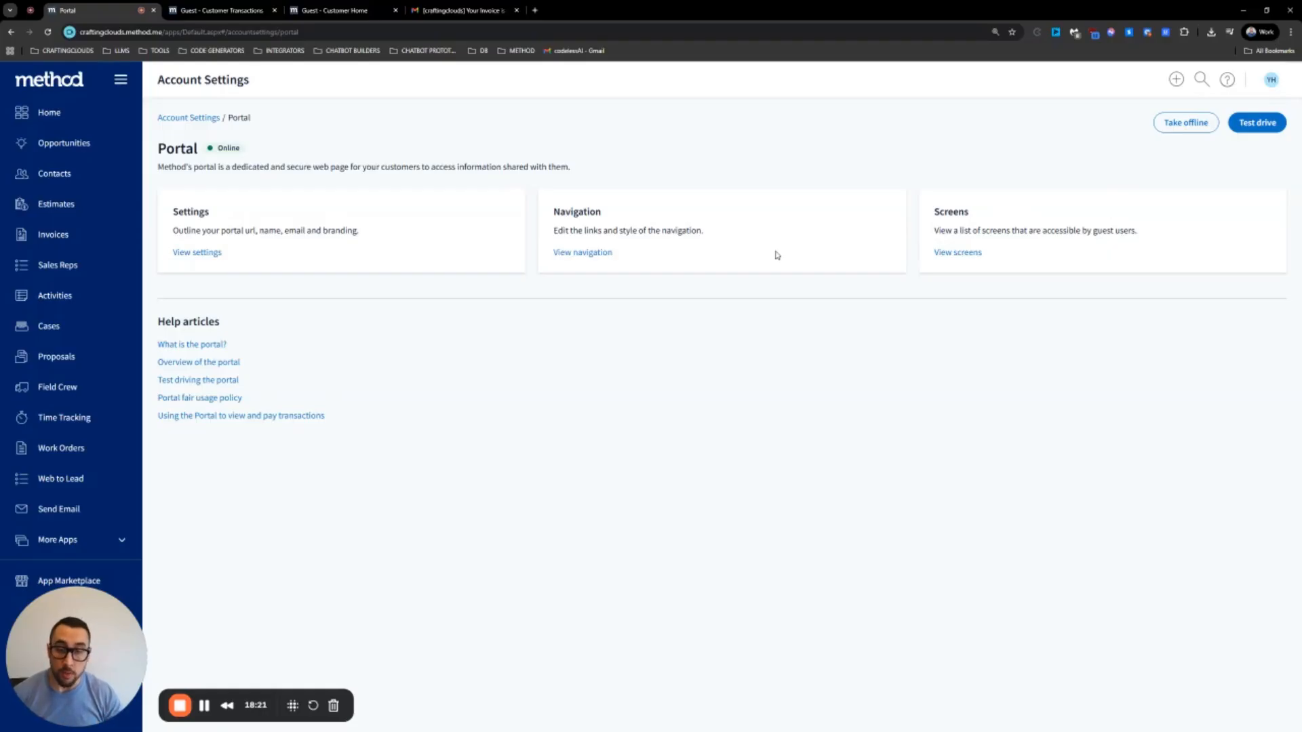
Open a contact's record for editing and select its email address
click(61, 176)
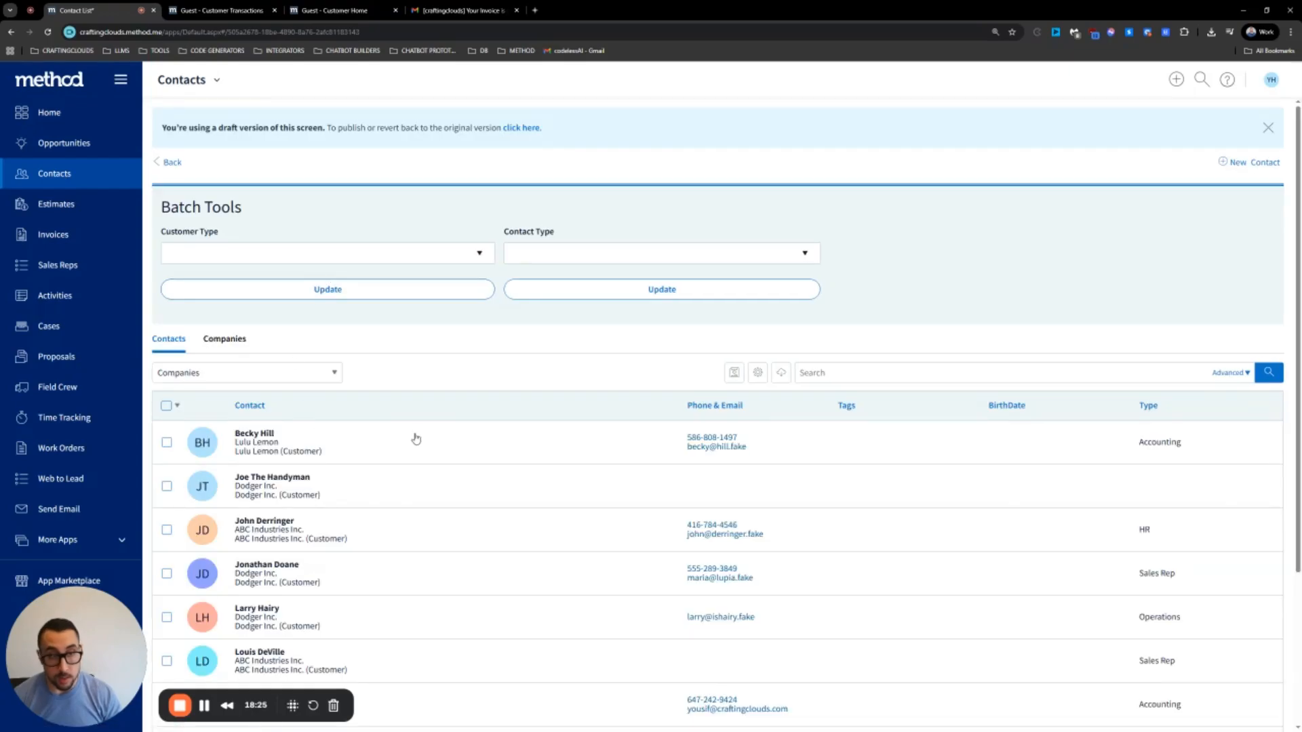
click(488, 449)
click(355, 280)
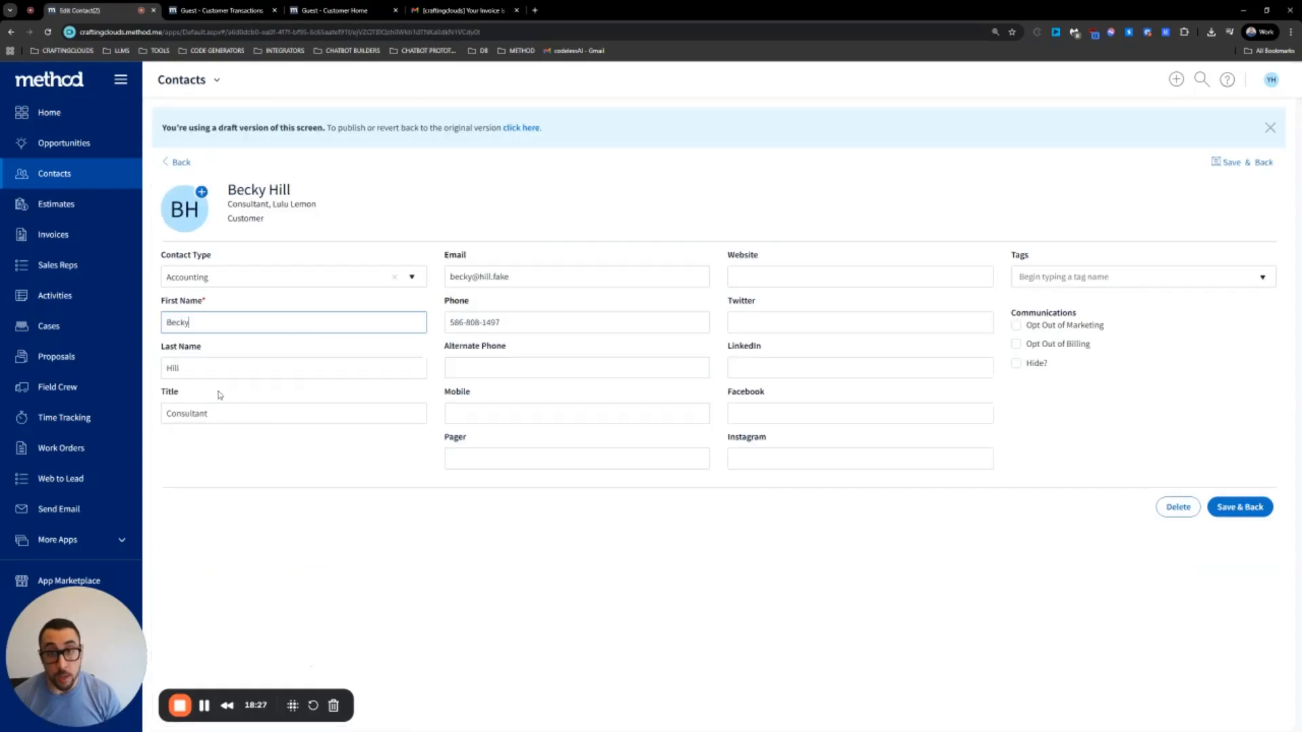
click(520, 276)
key(ctrl+a)
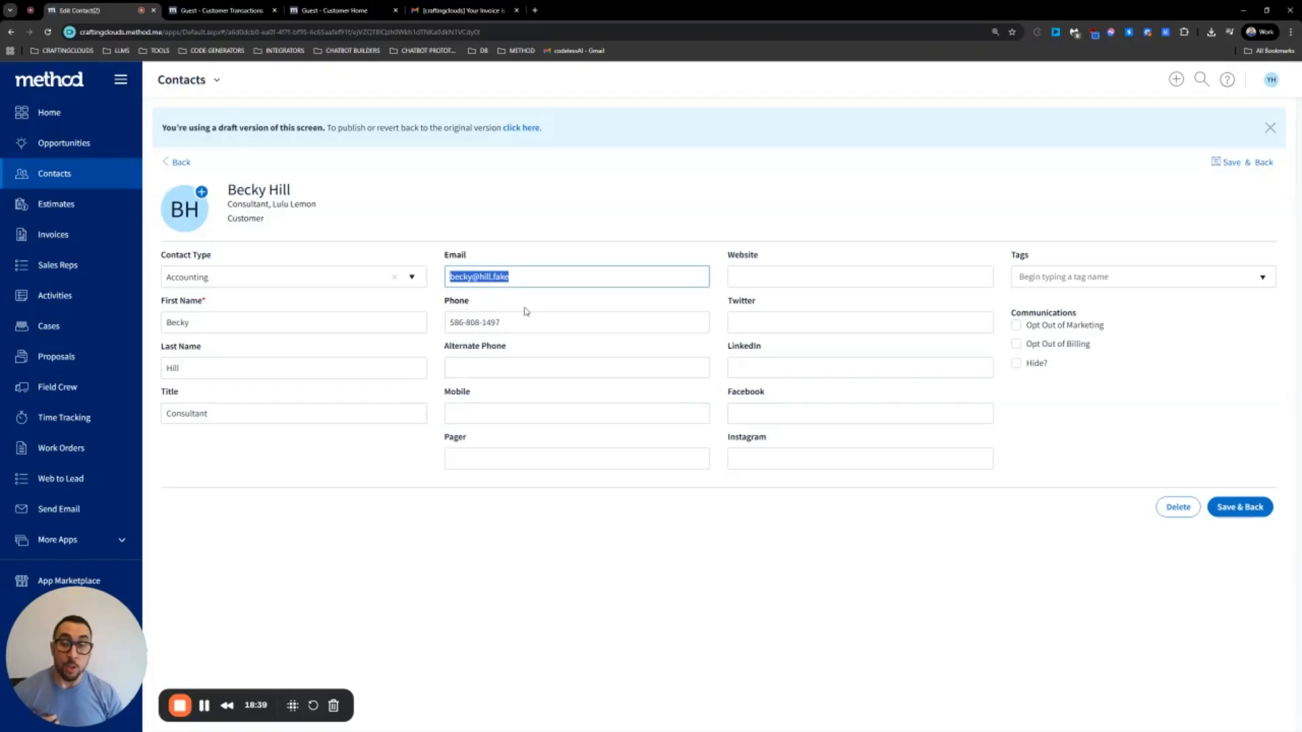
Go to Account Settings and open the Portal settings page
click(1271, 79)
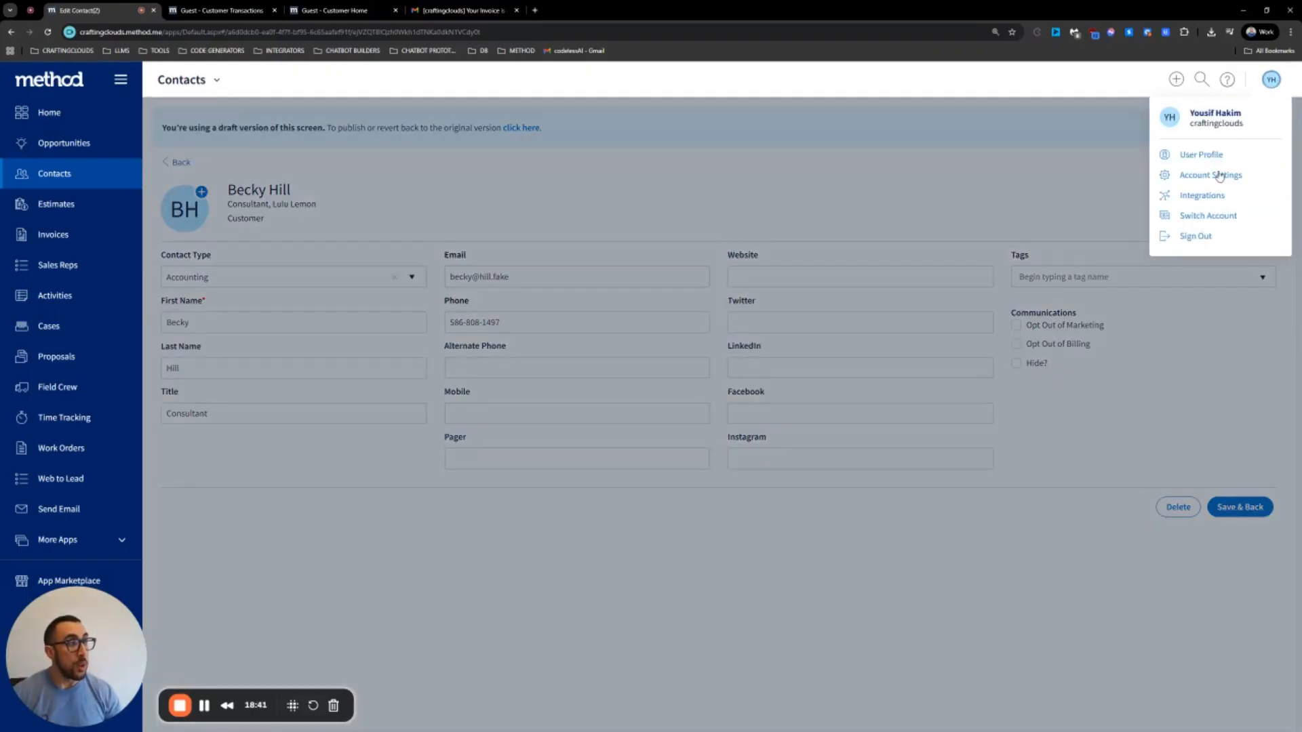
click(1217, 175)
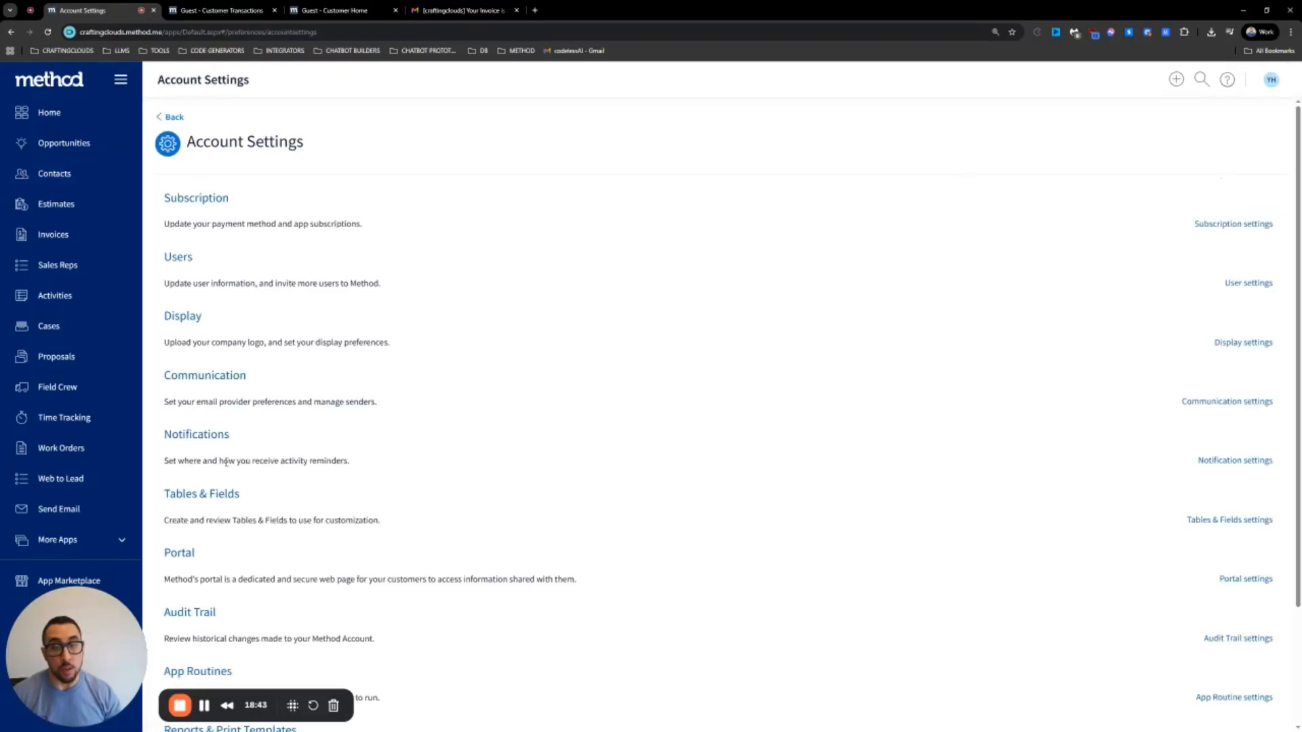
click(181, 552)
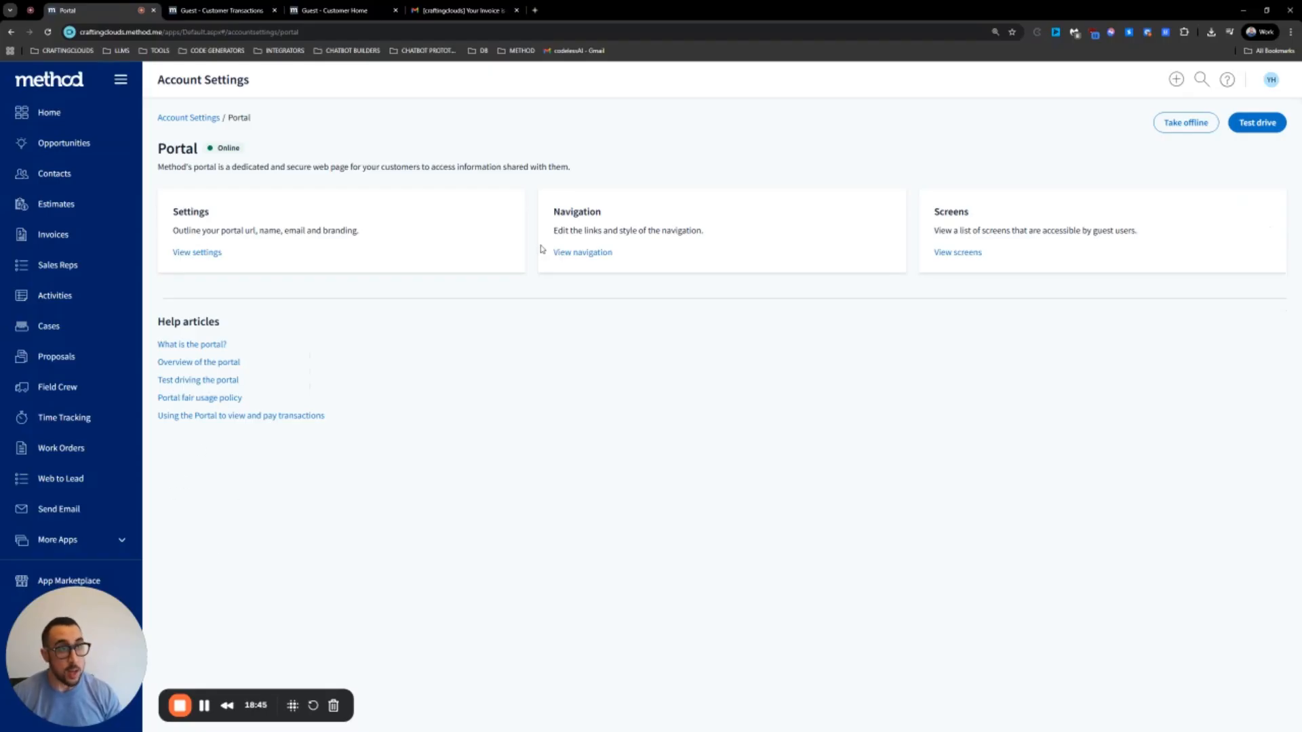
Test-drive the portal as a customer and view the Transactions and Order Here pages
click(1260, 123)
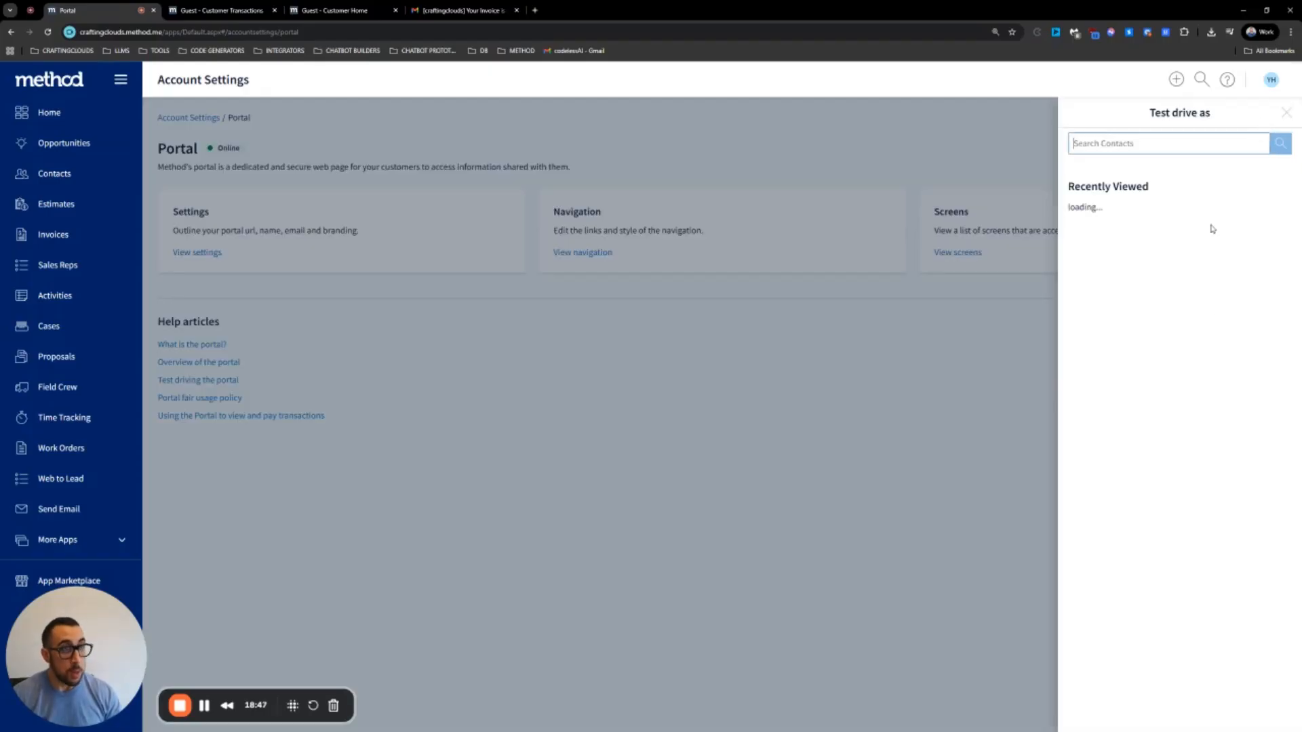
click(1163, 535)
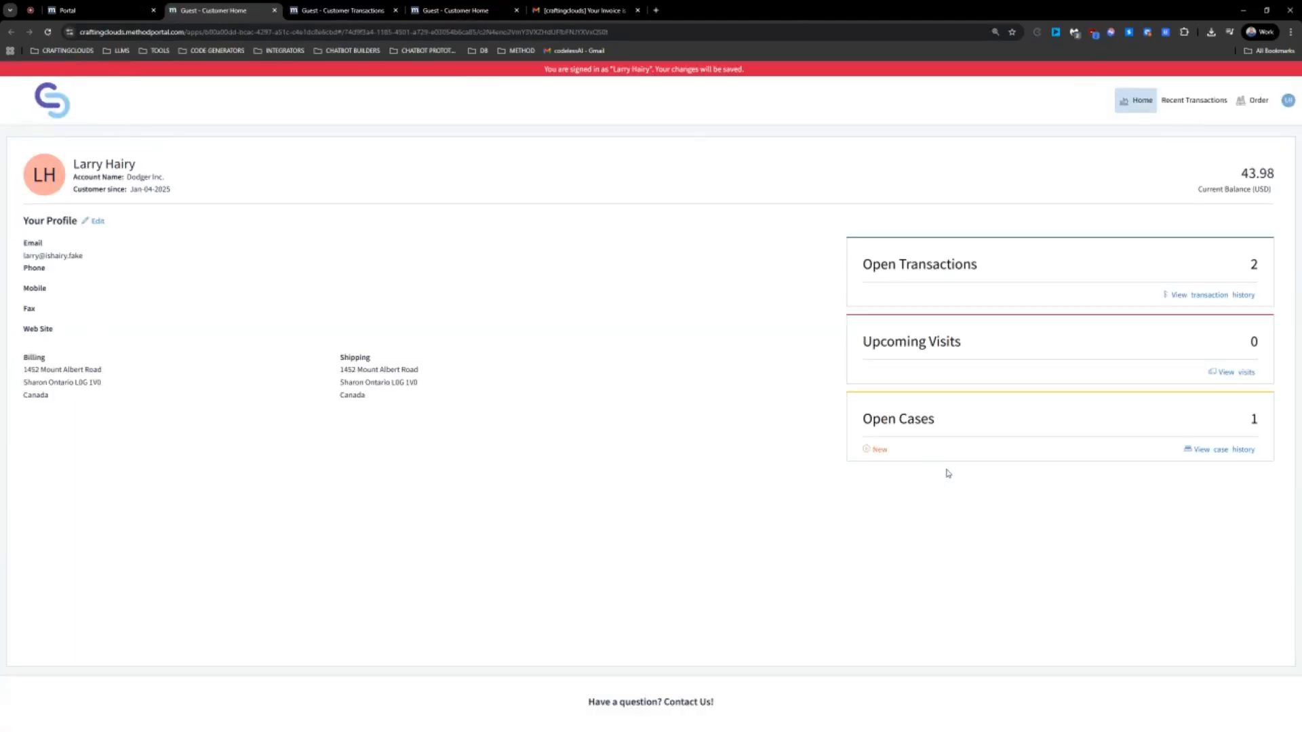
click(275, 10)
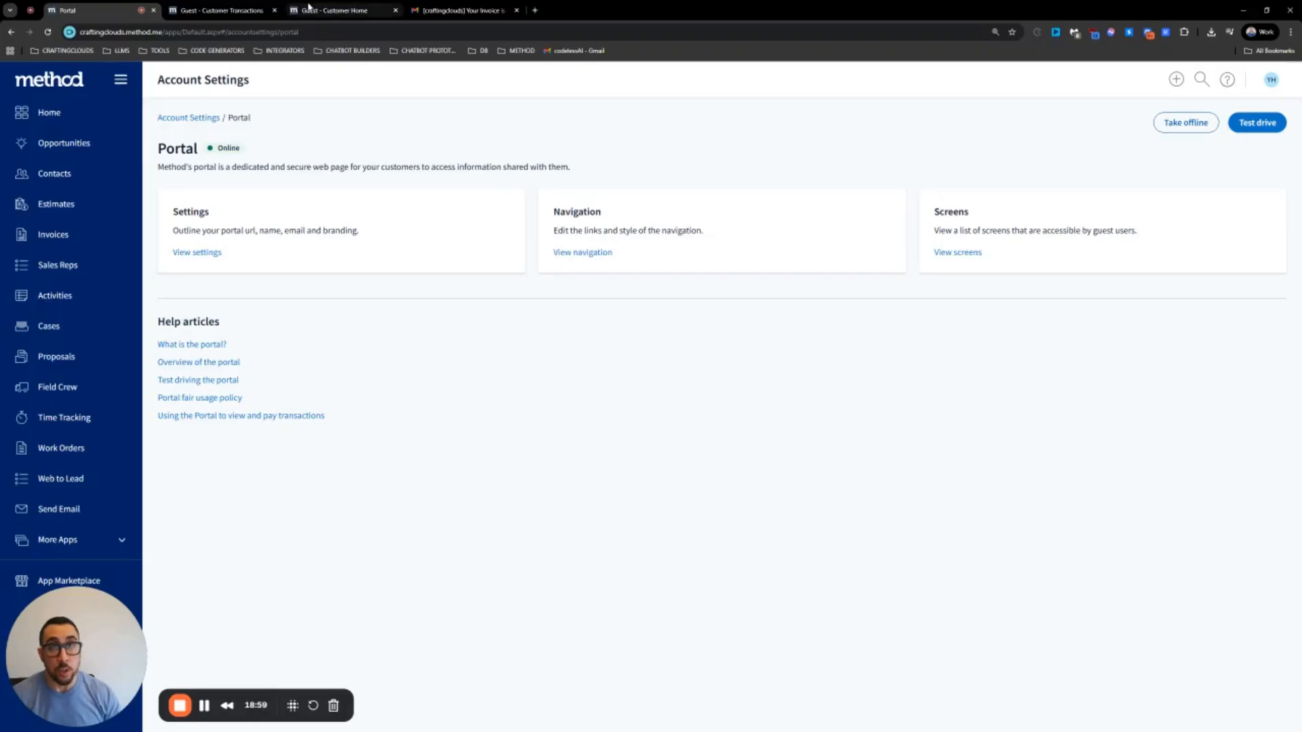
click(282, 11)
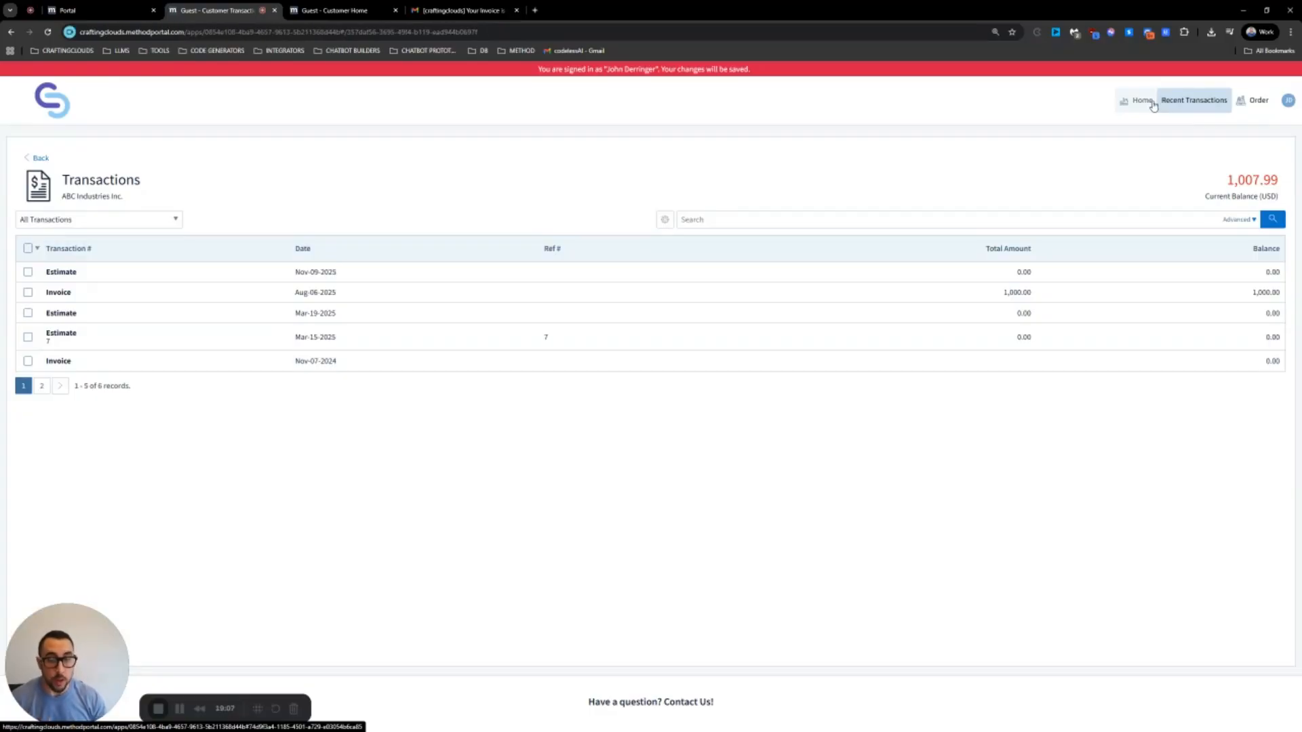
click(1258, 103)
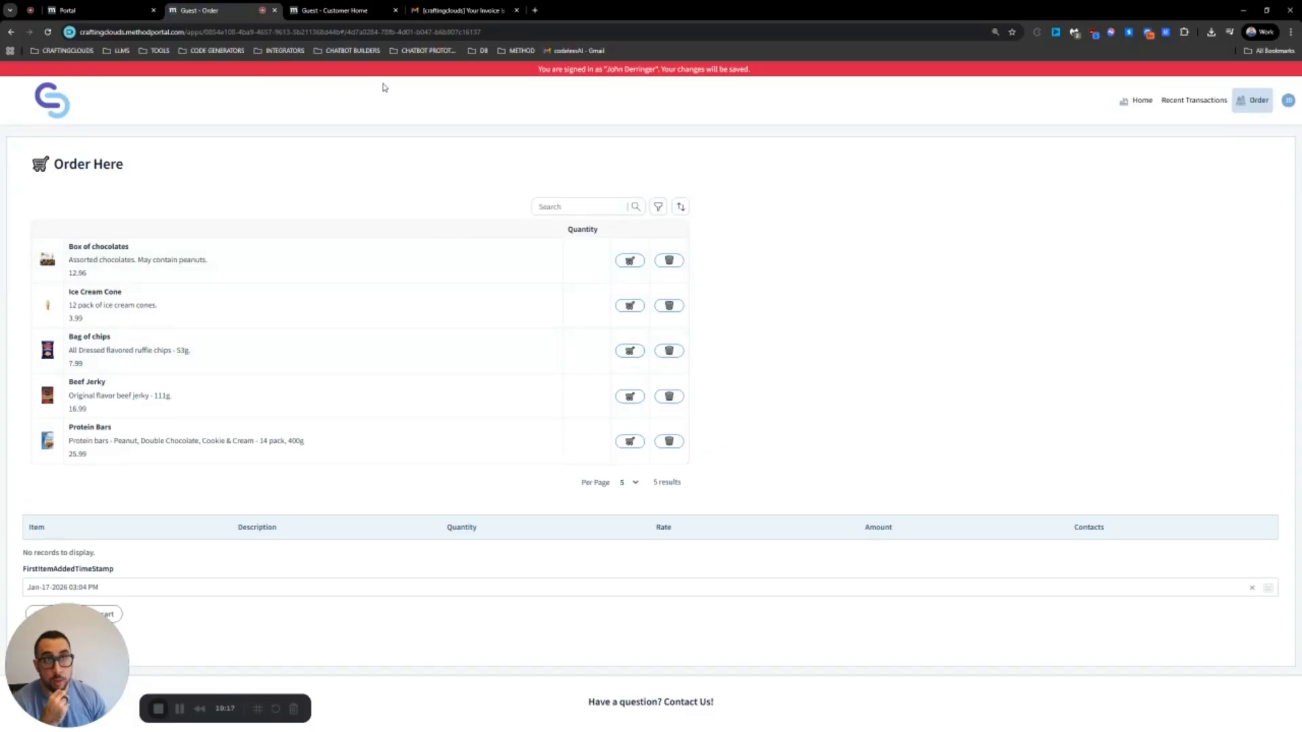
click(79, 11)
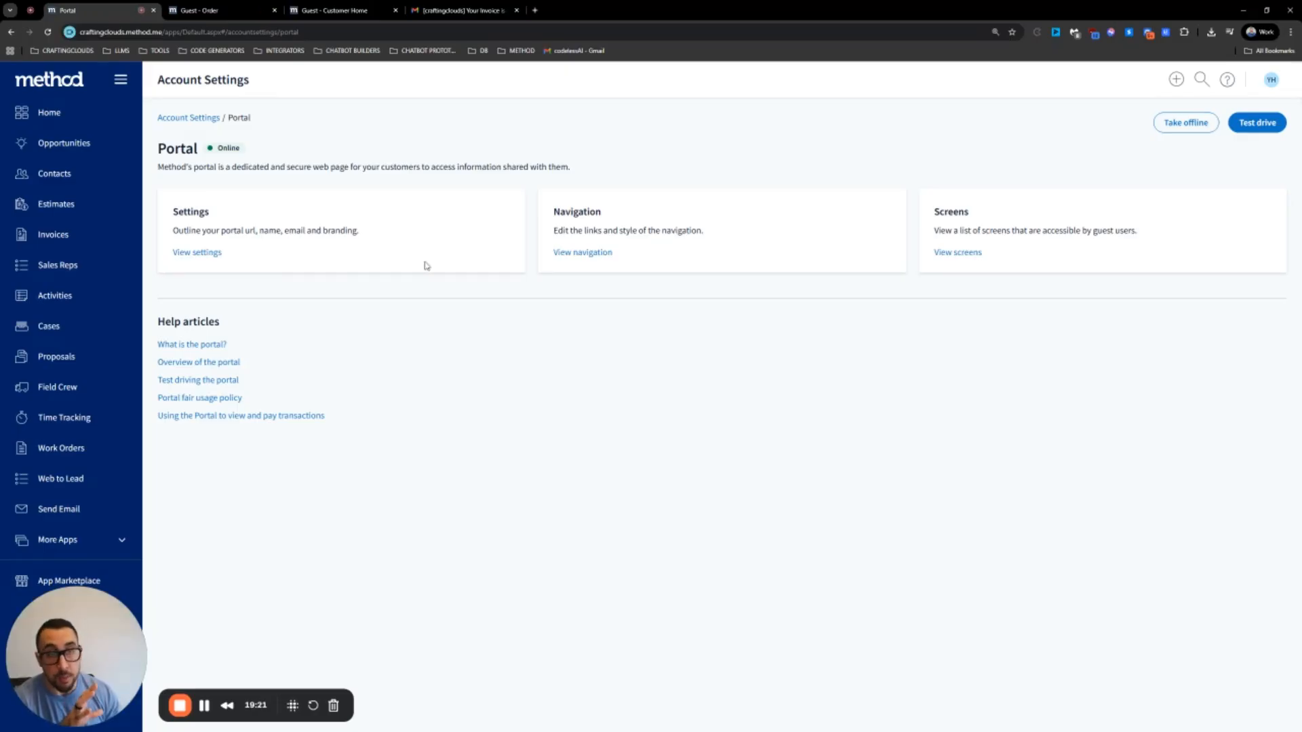
Create a new navigation link captioned TEST that points to a portal screen
click(585, 256)
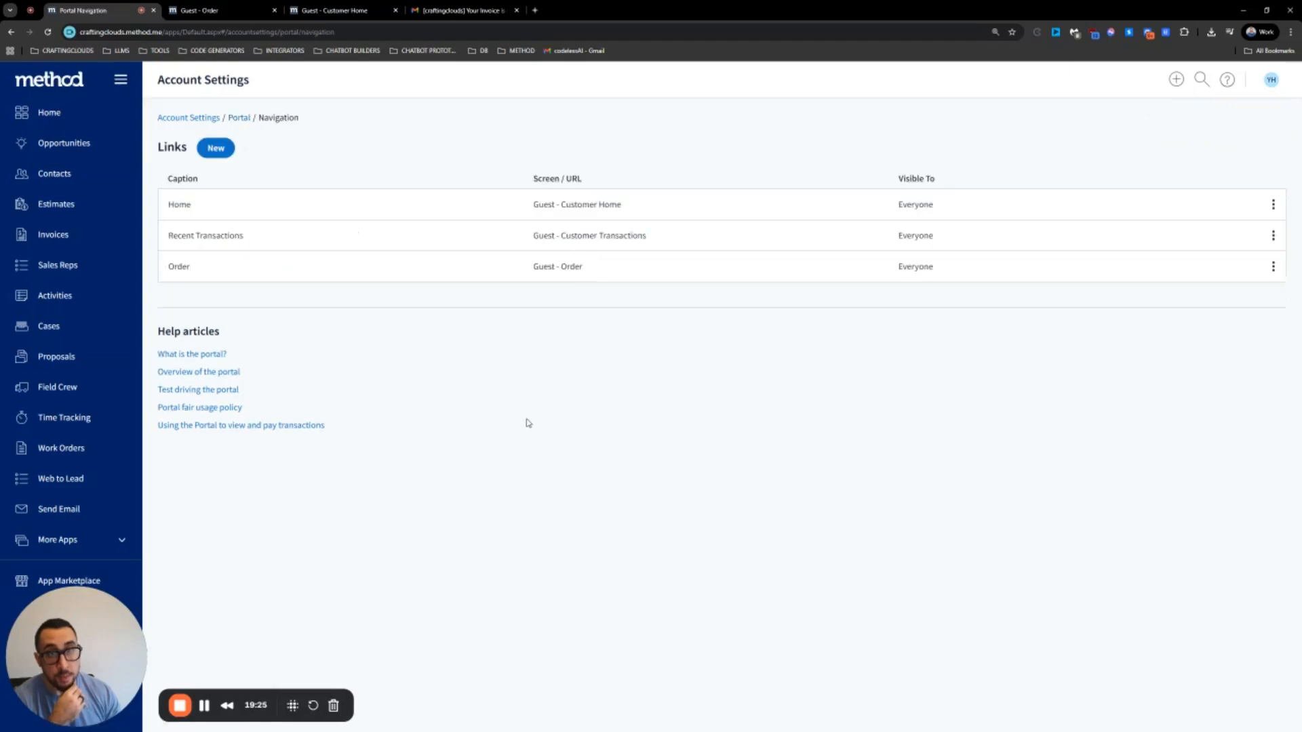
click(218, 149)
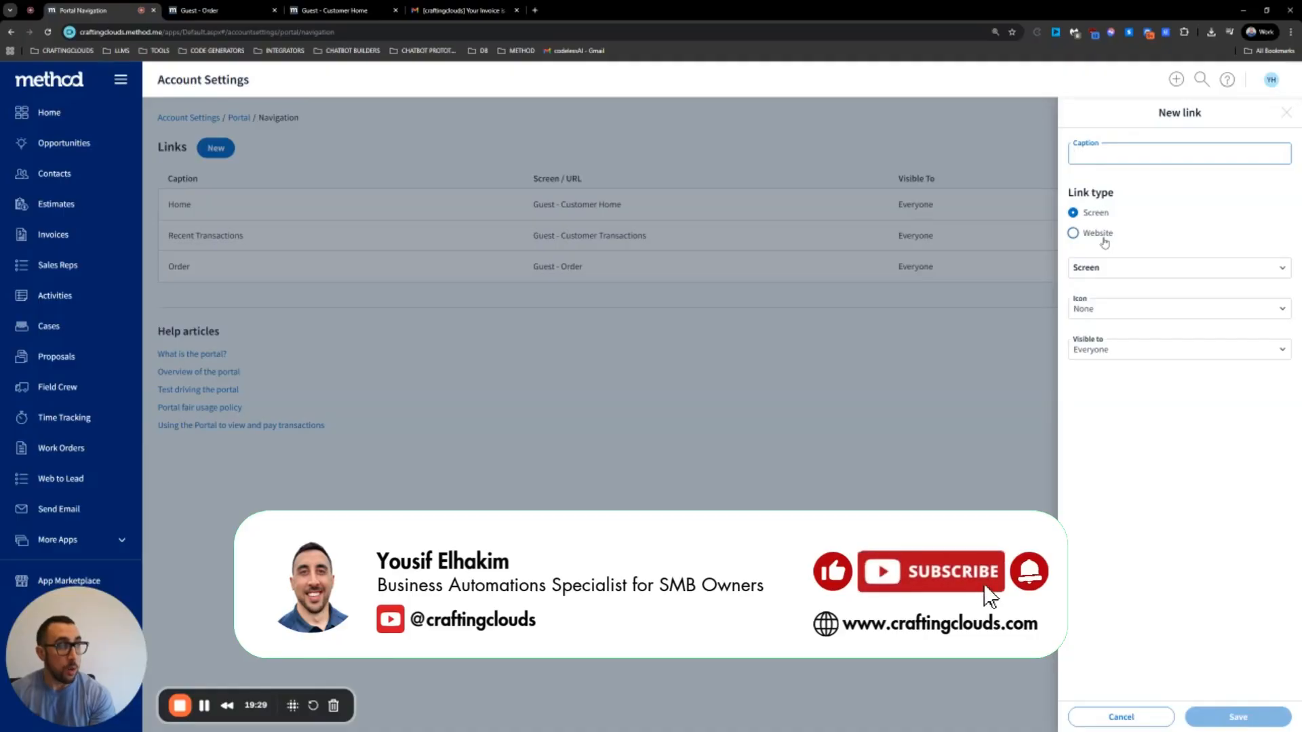
text(TEST)
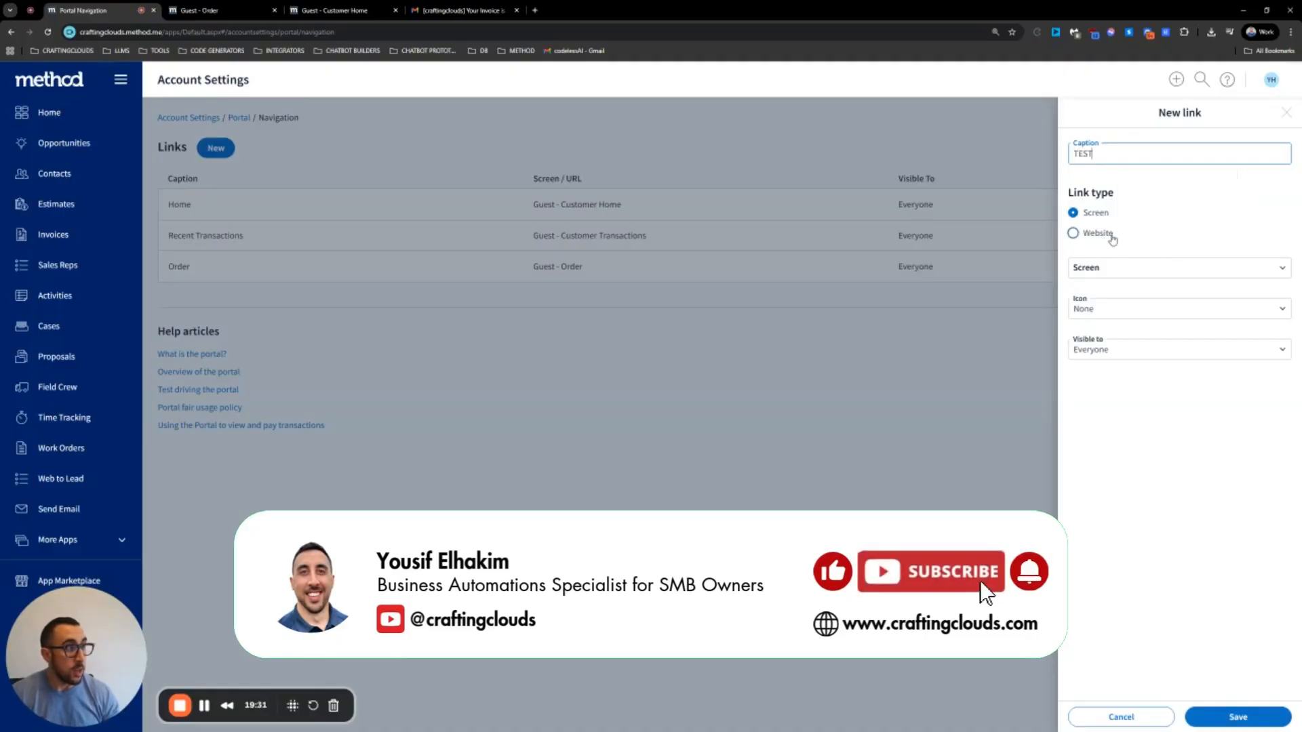
click(1105, 235)
click(1115, 269)
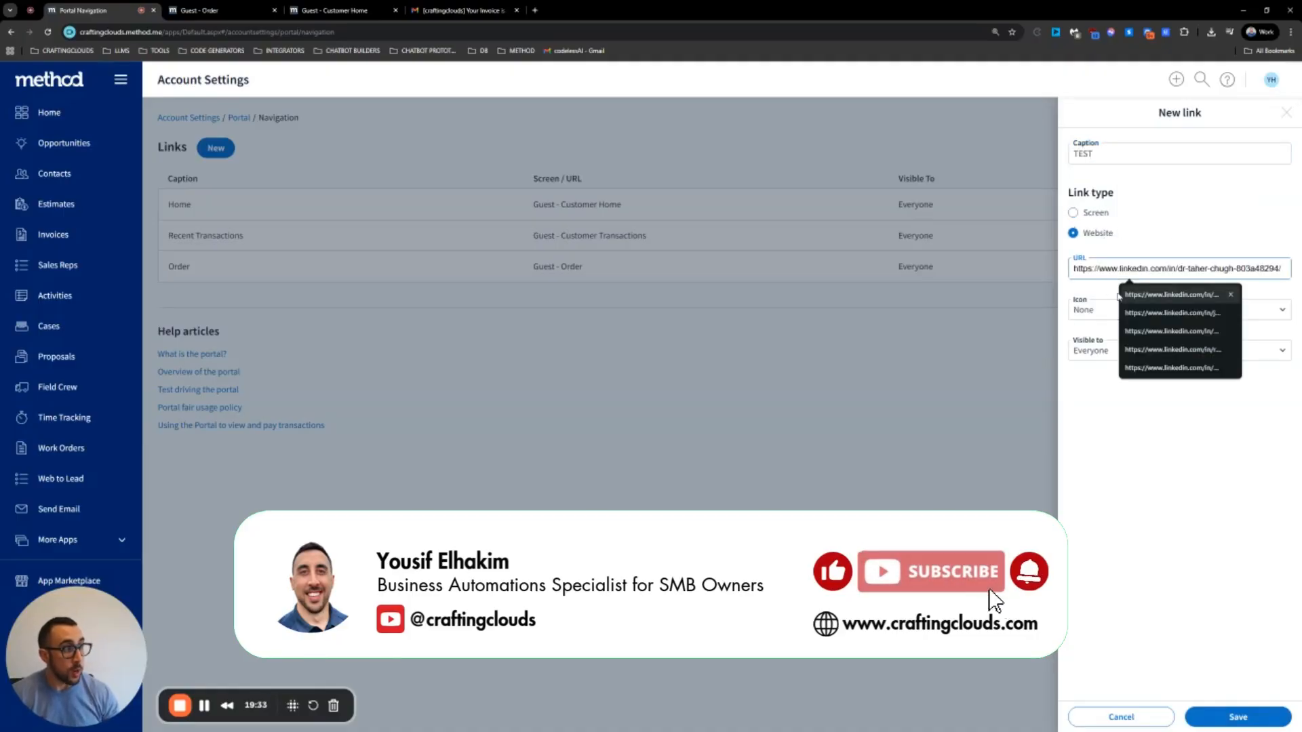
click(1073, 212)
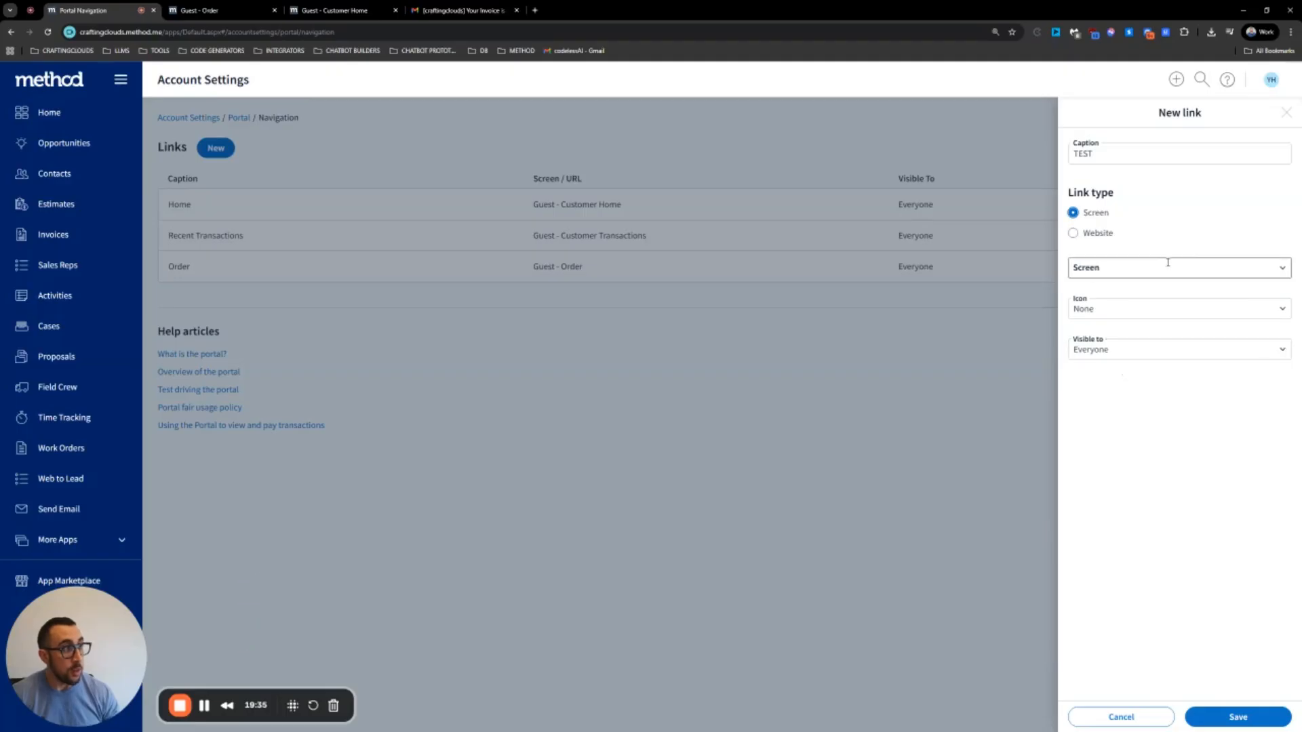
Target Guest - Cases List with a Plus icon, visible to Customers & Leads, and save
click(1284, 267)
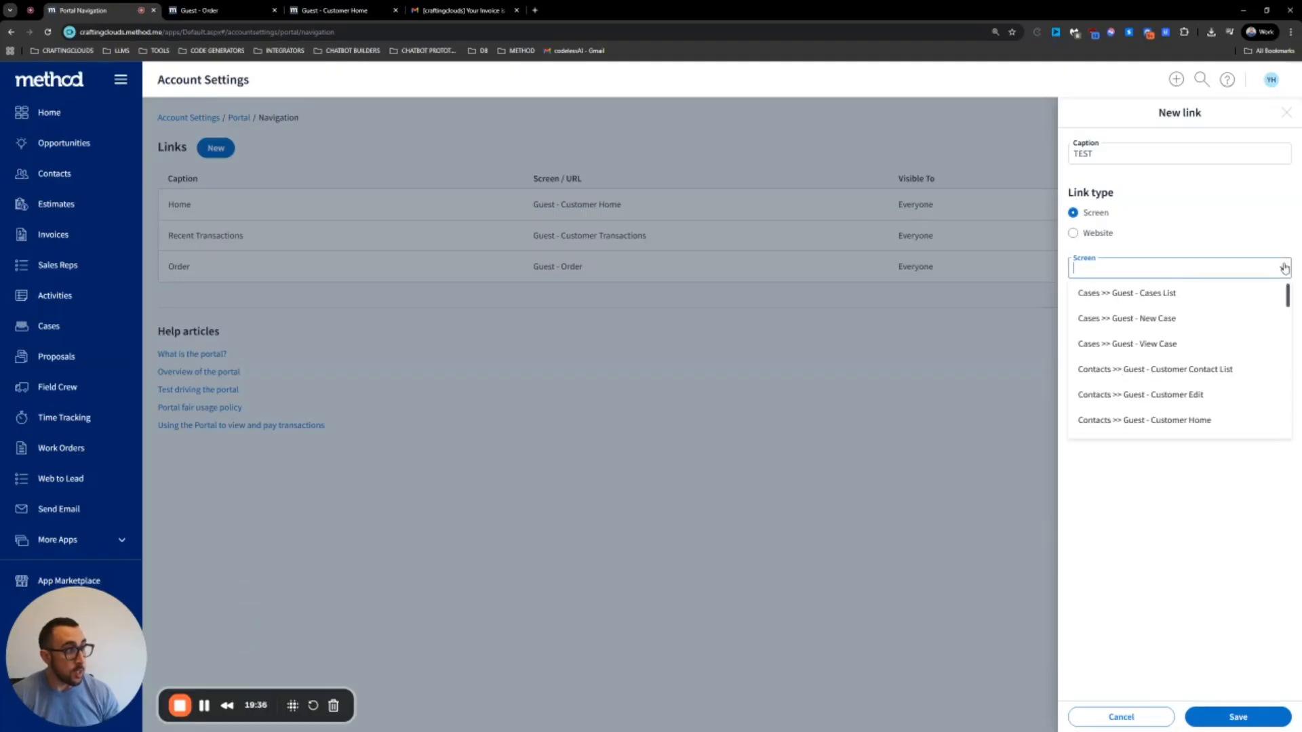
click(1200, 297)
click(1281, 311)
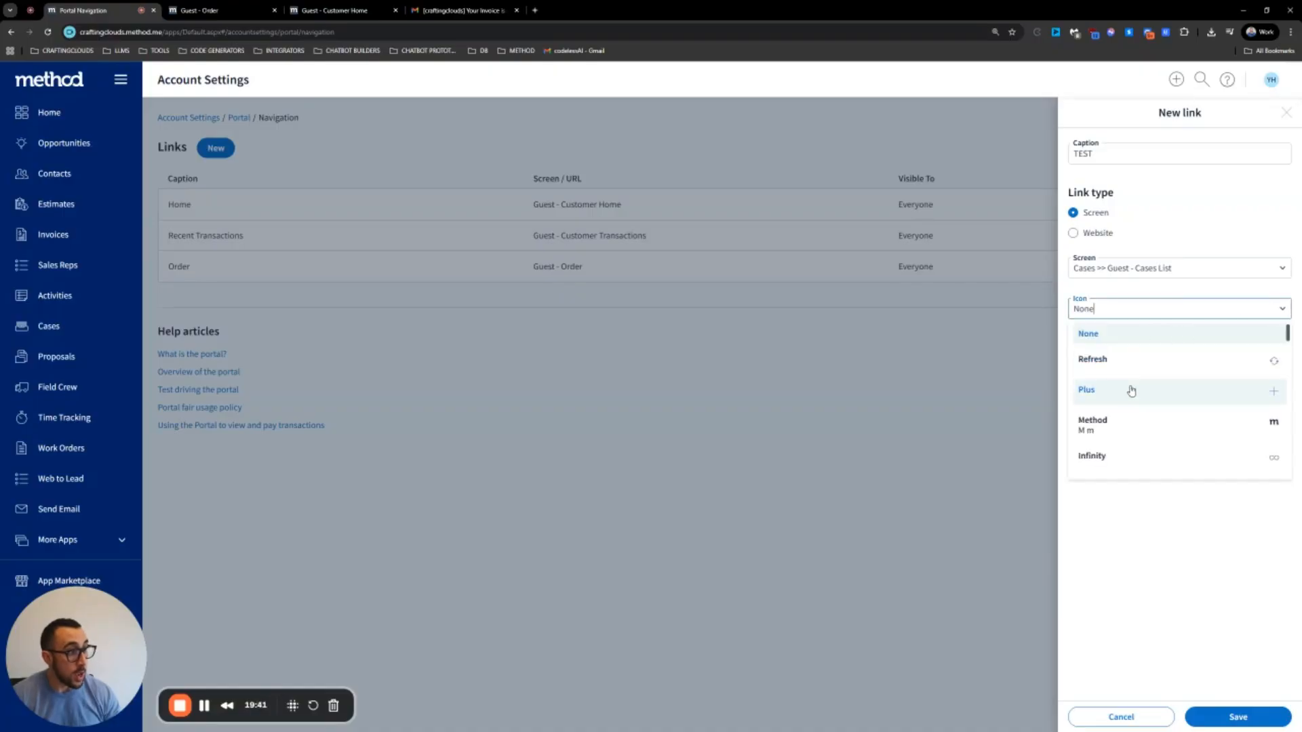
click(1131, 390)
click(1234, 351)
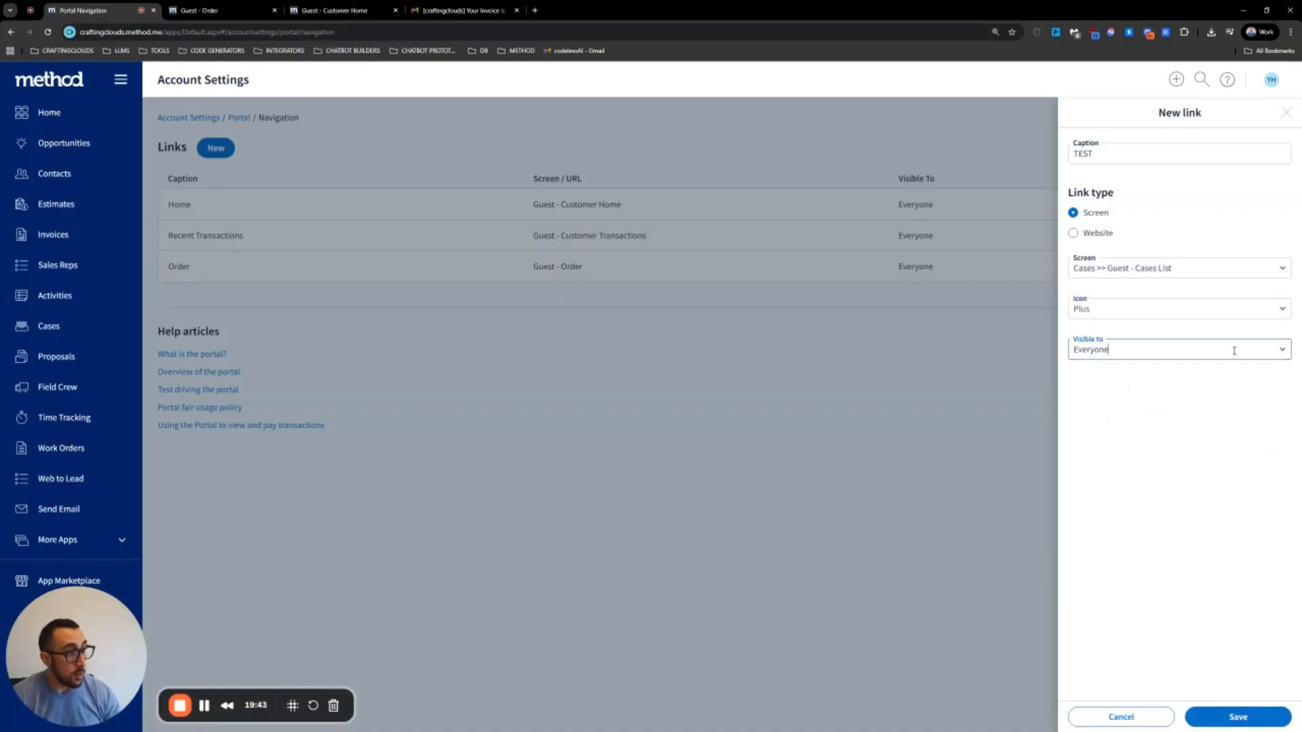
click(1282, 352)
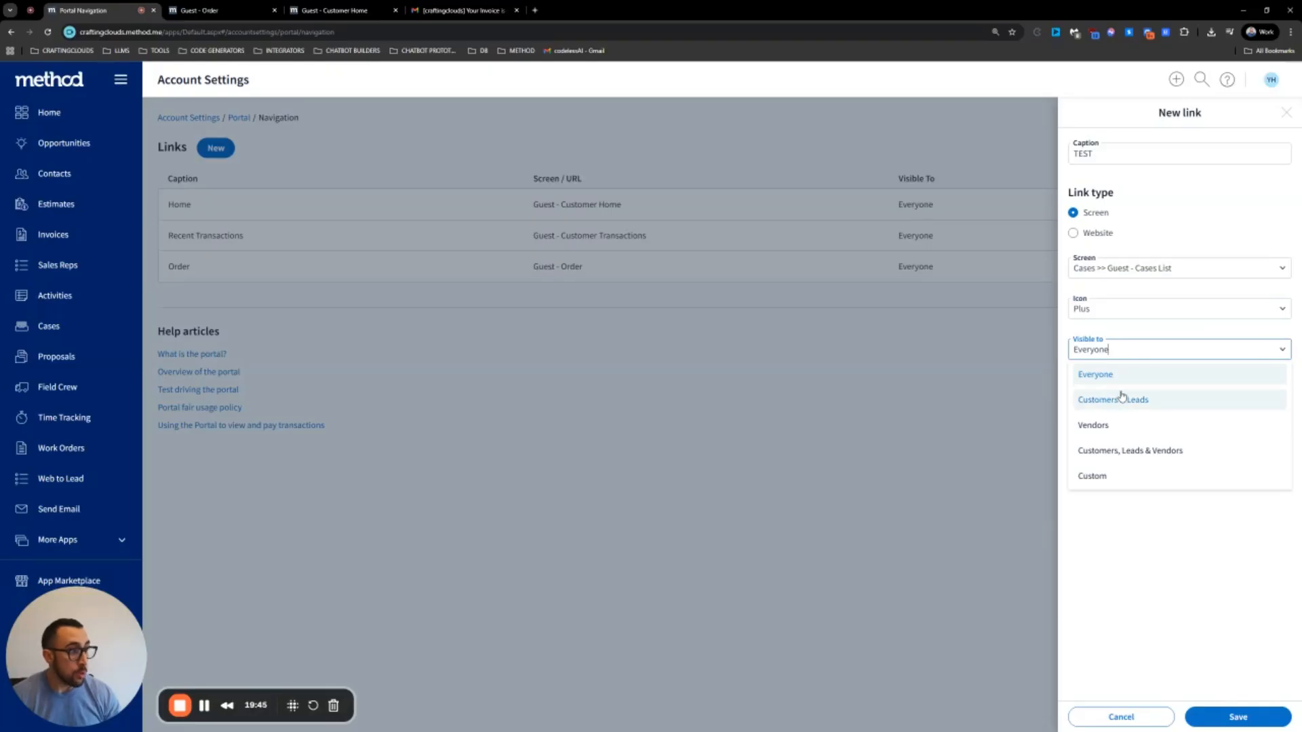
click(1122, 398)
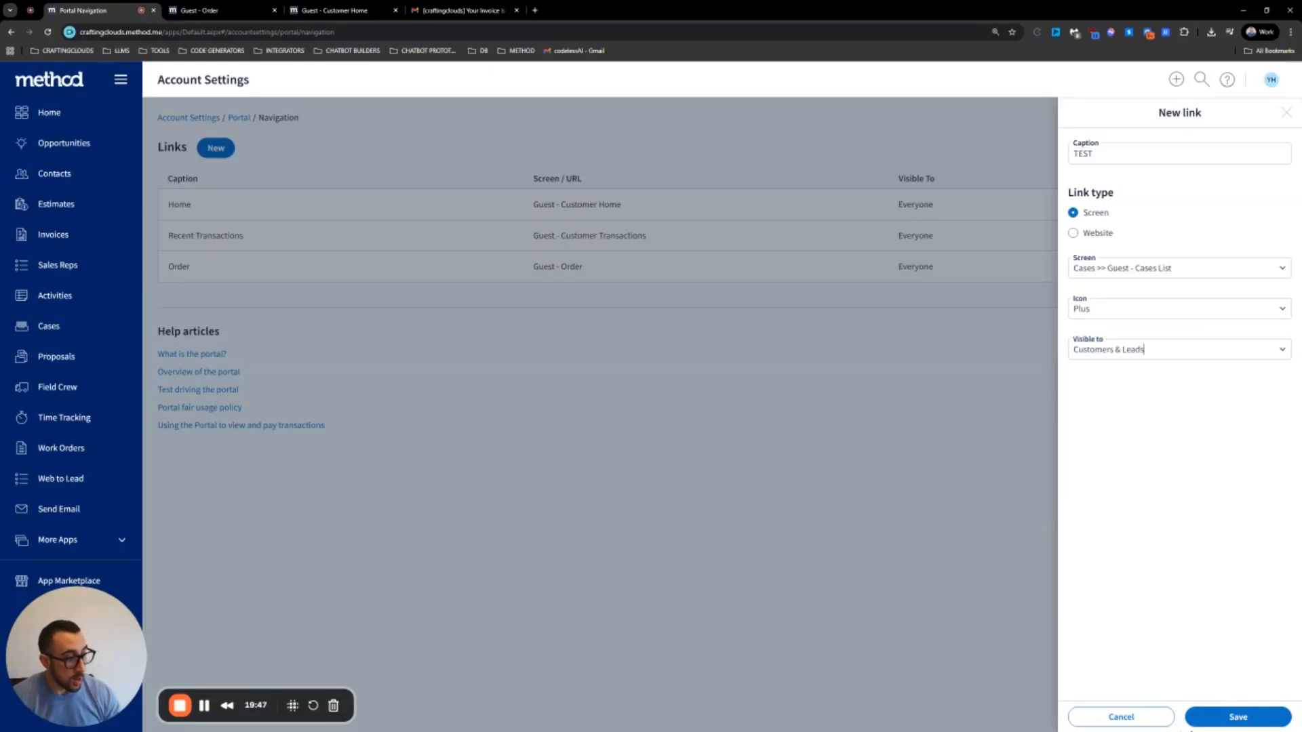
click(1219, 723)
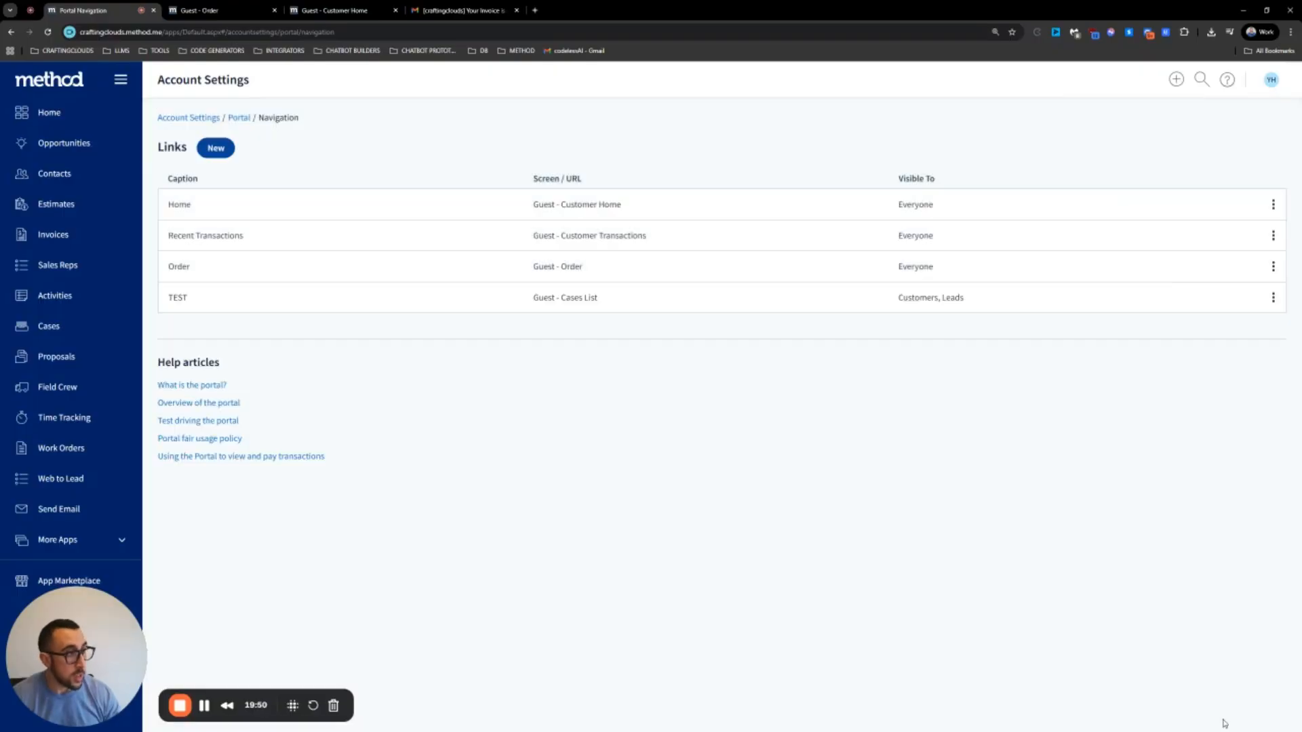
Reload the old portal preview tabs to check for the link, then close them
click(381, 7)
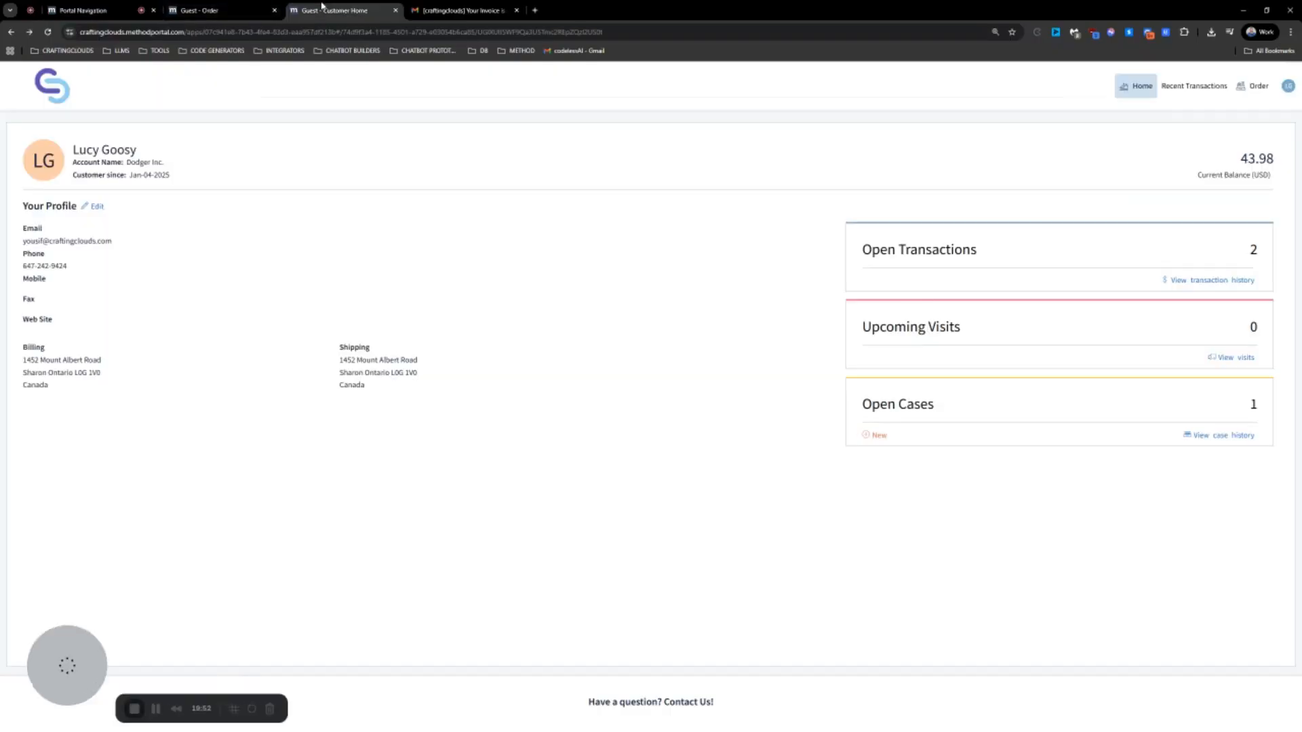
click(47, 33)
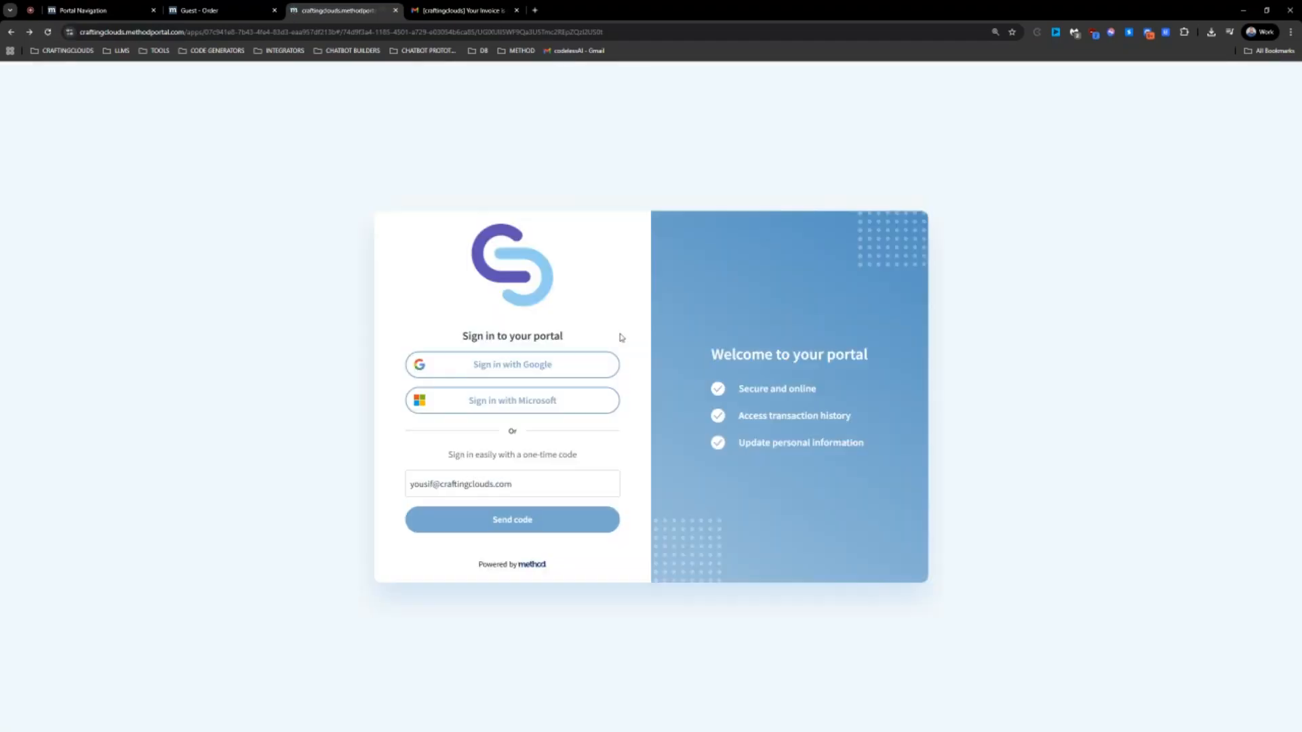
click(396, 10)
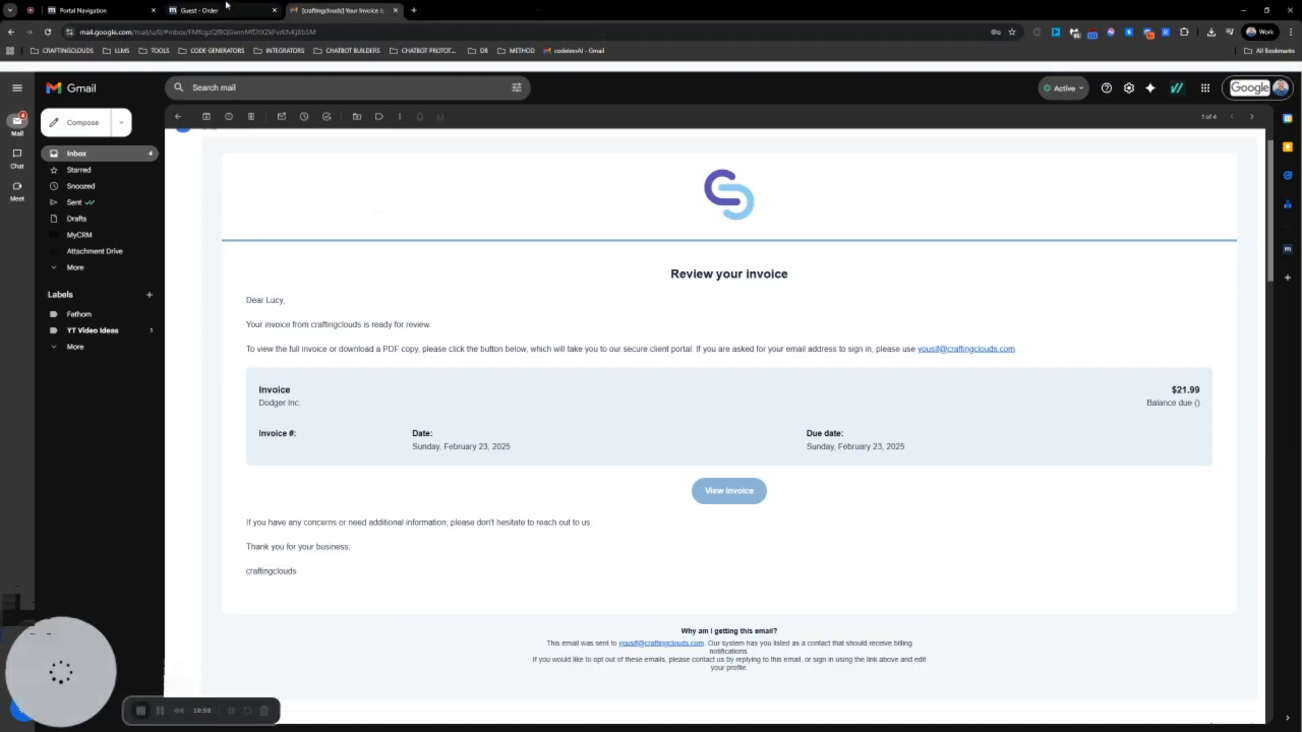
click(203, 10)
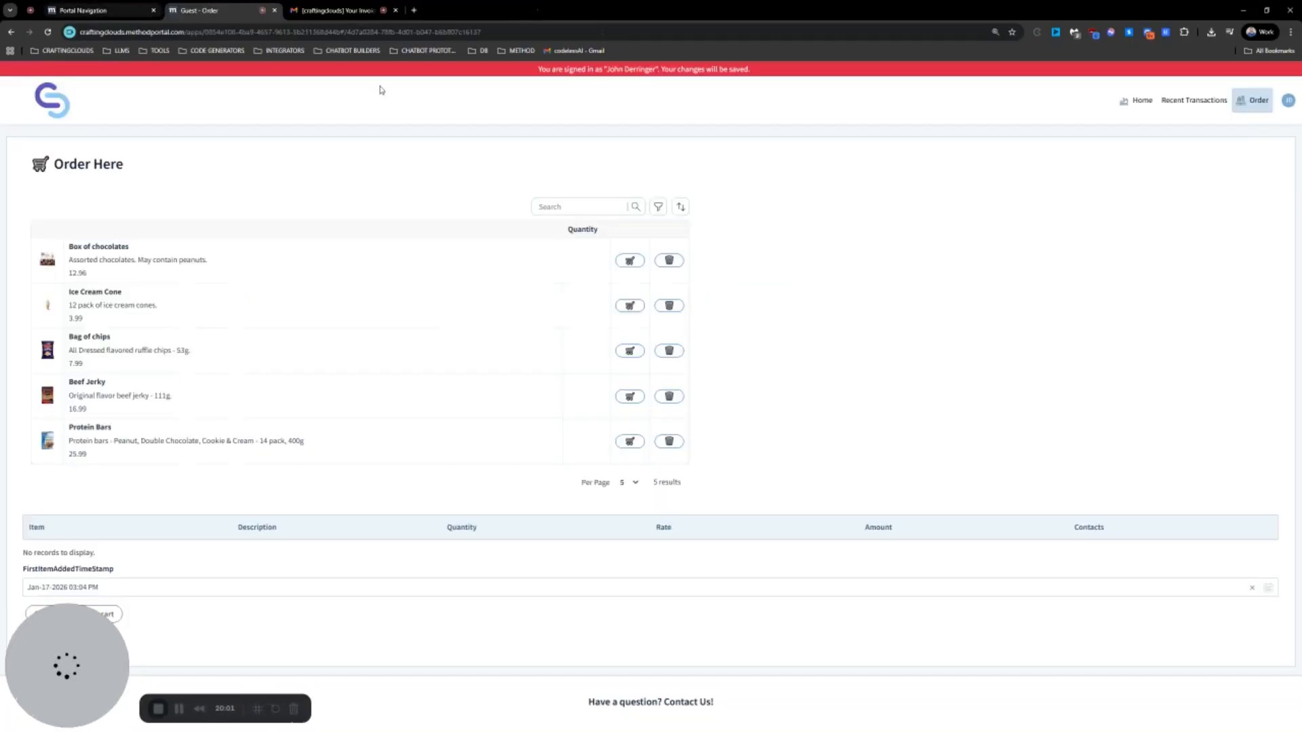
click(48, 32)
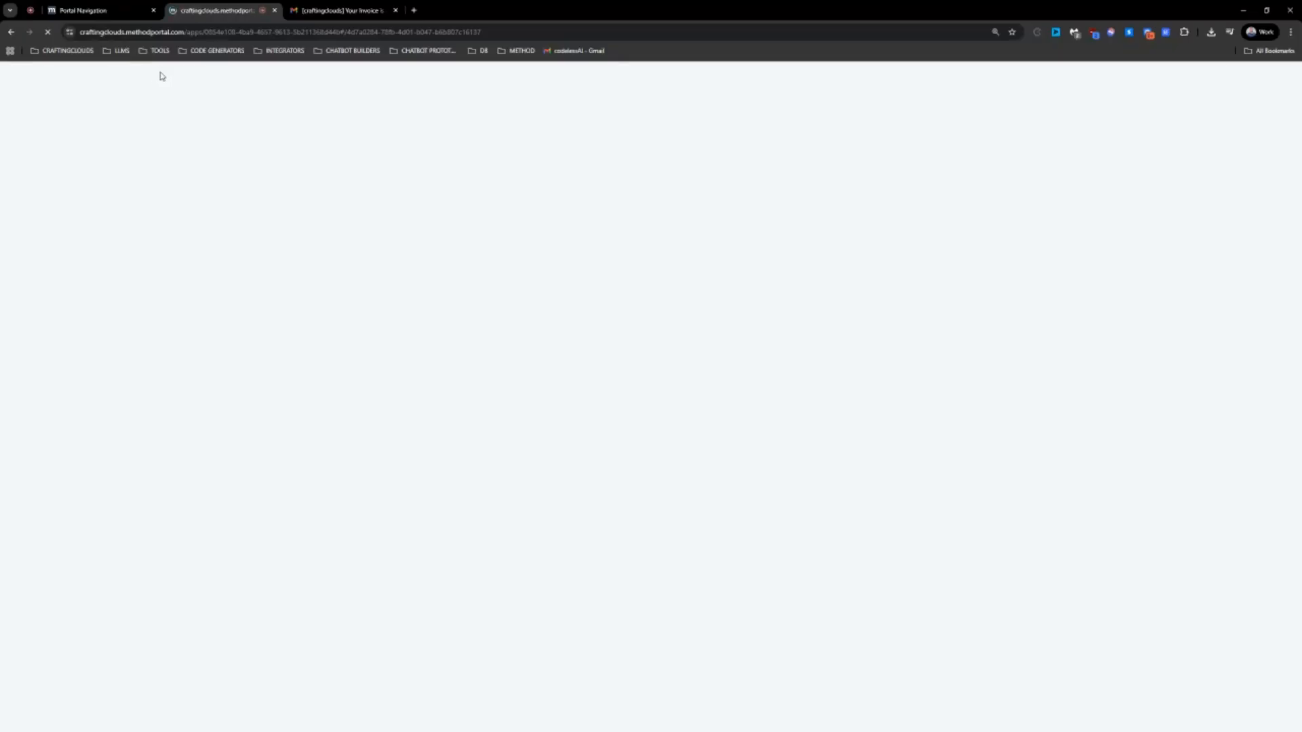
click(274, 10)
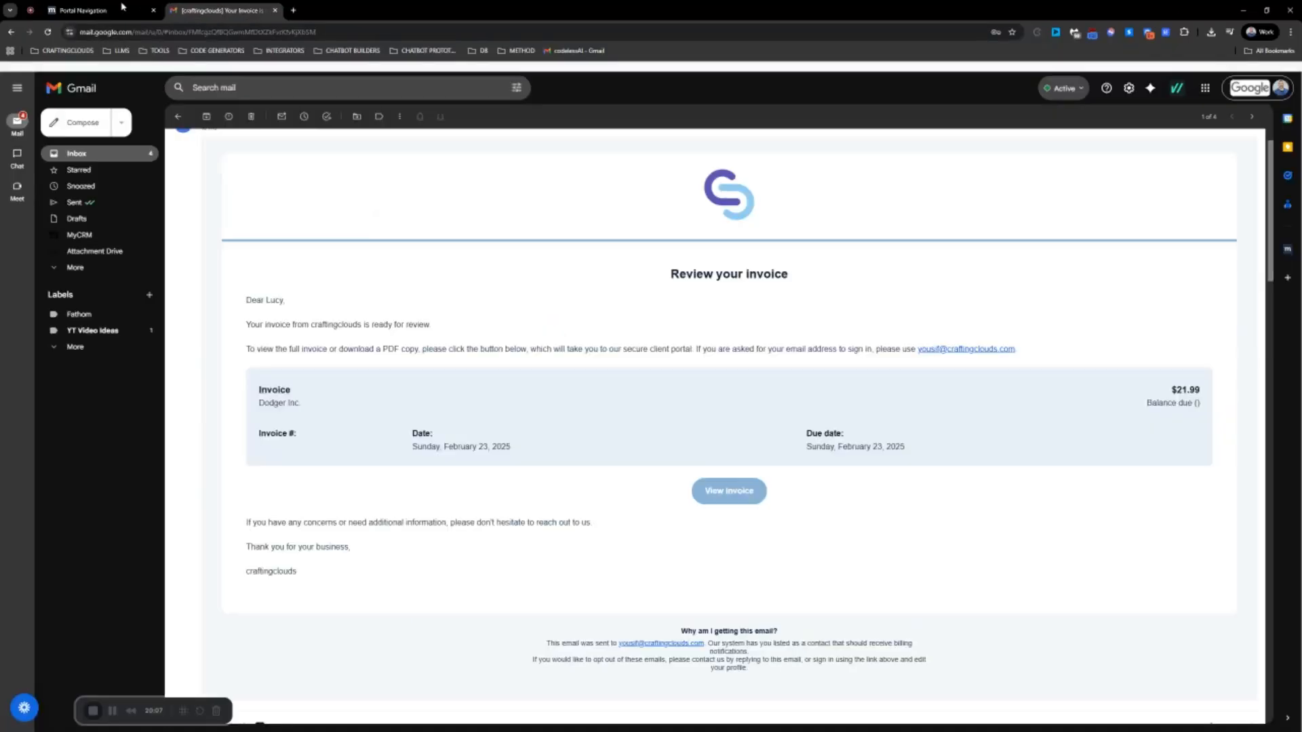
click(122, 8)
Test-drive the portal as another customer, open the new TEST page, and return to settings
click(1271, 79)
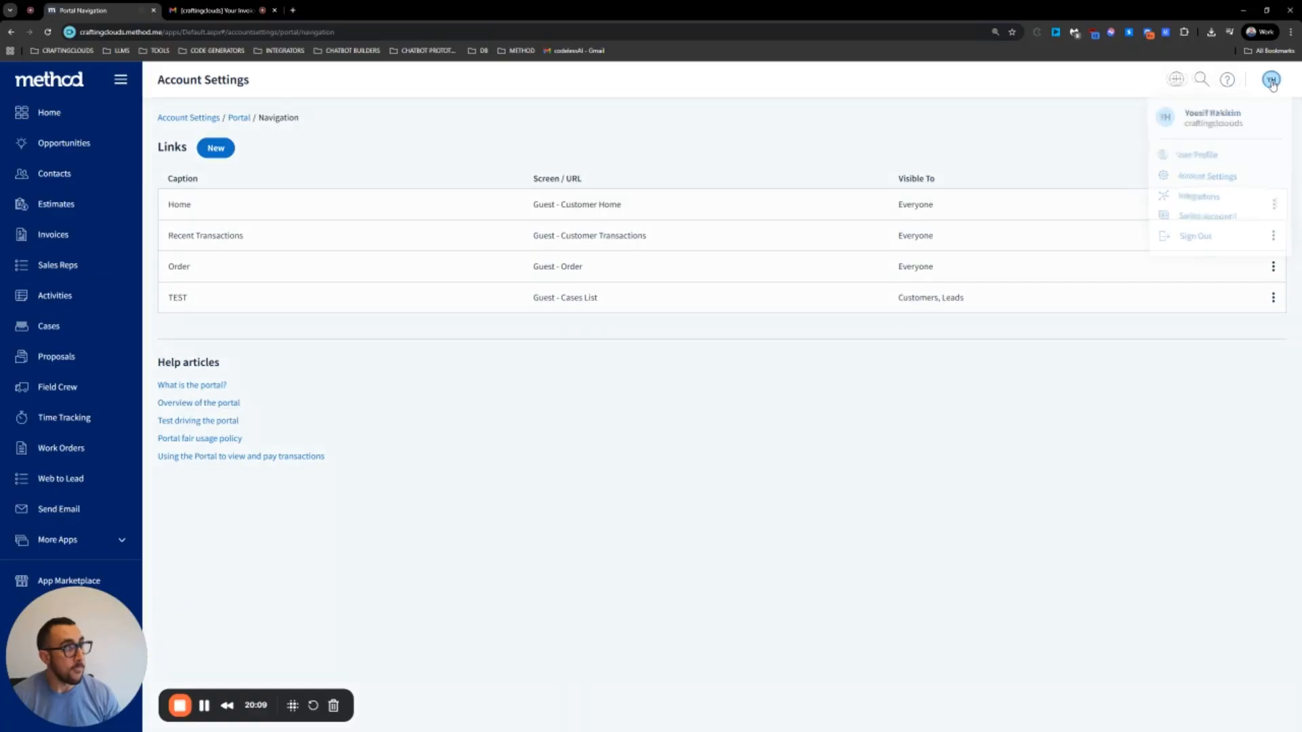
click(1214, 177)
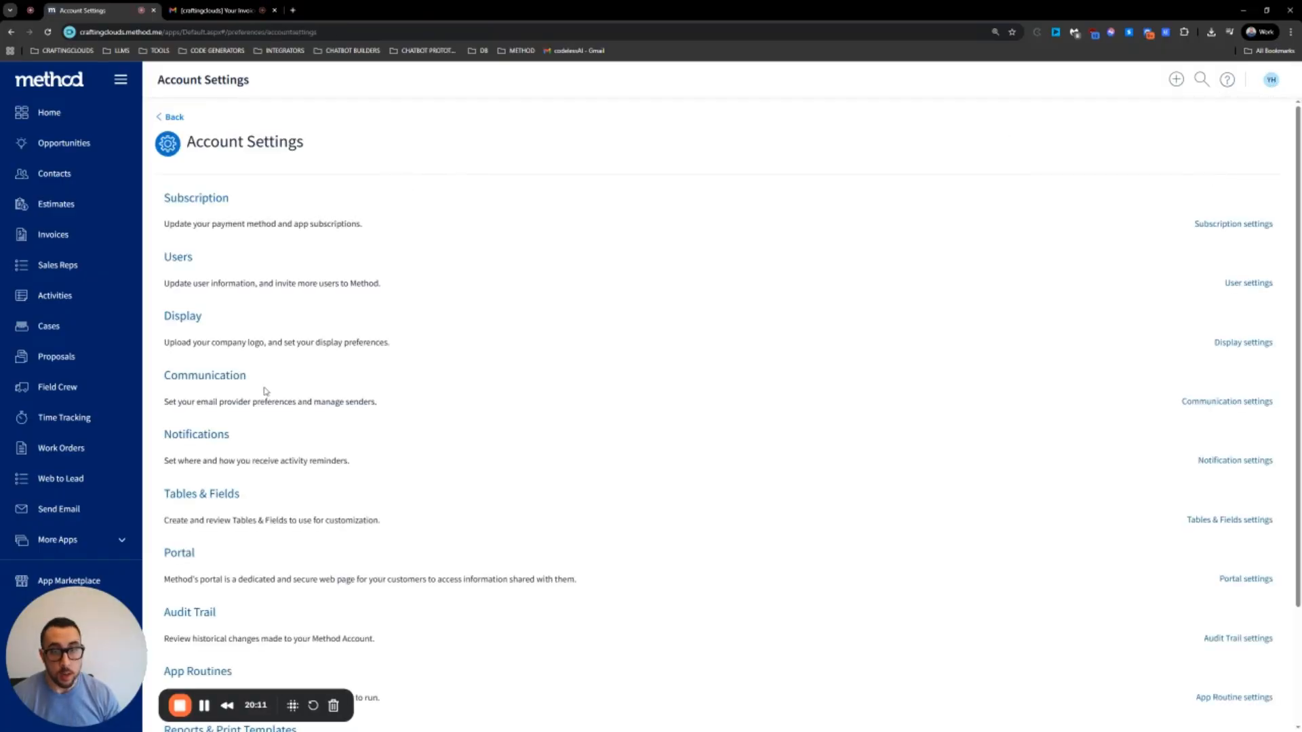
click(184, 554)
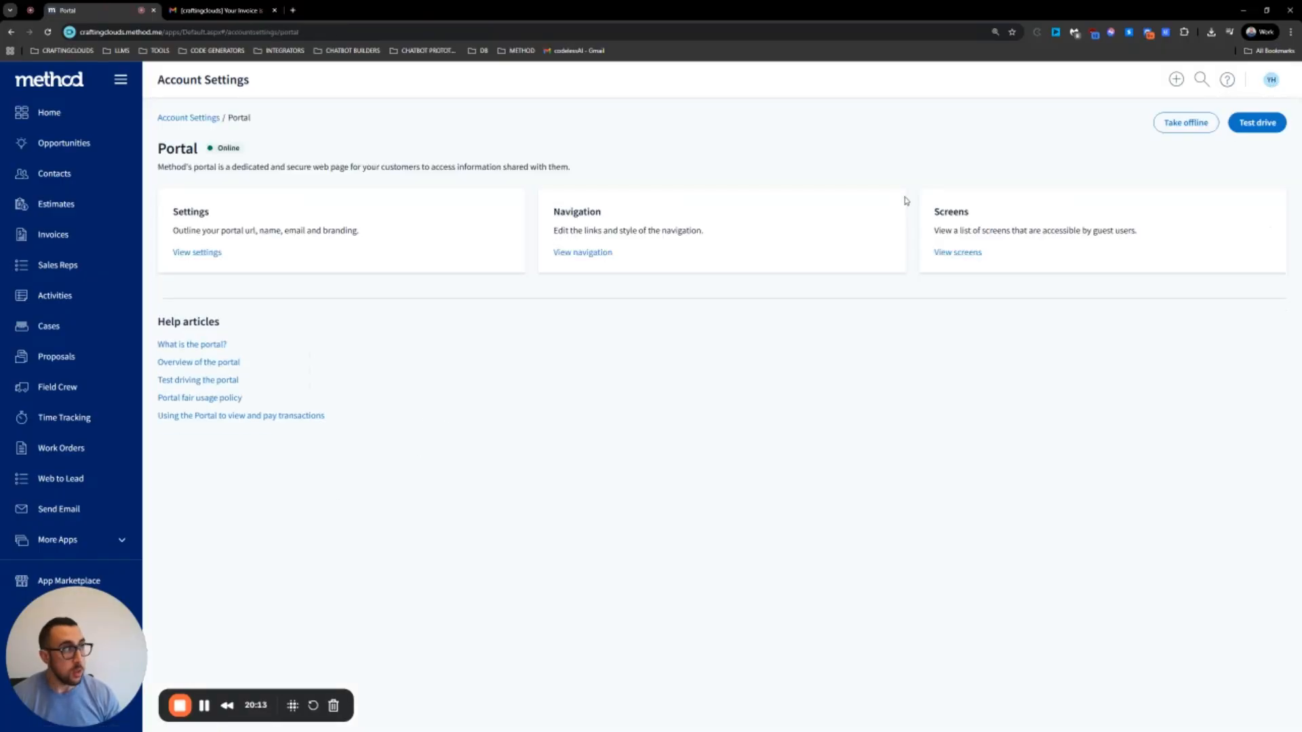
click(1257, 122)
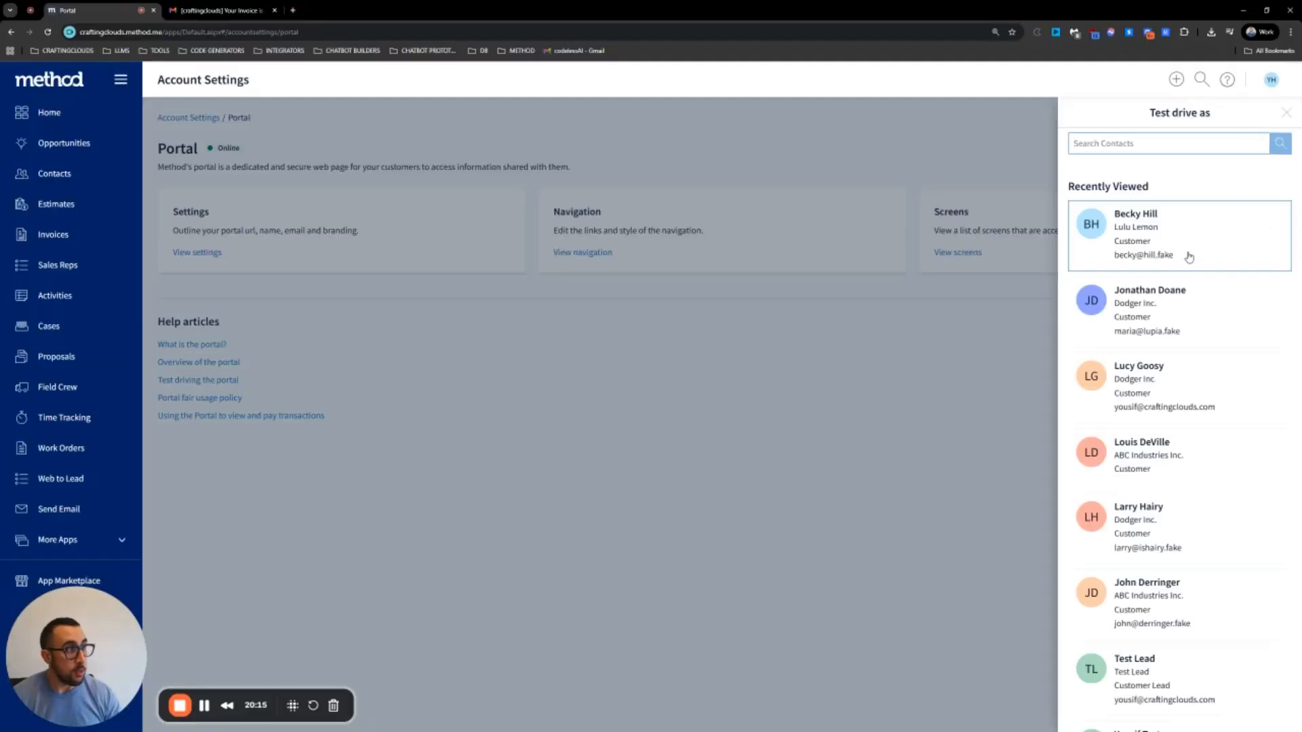
click(1187, 327)
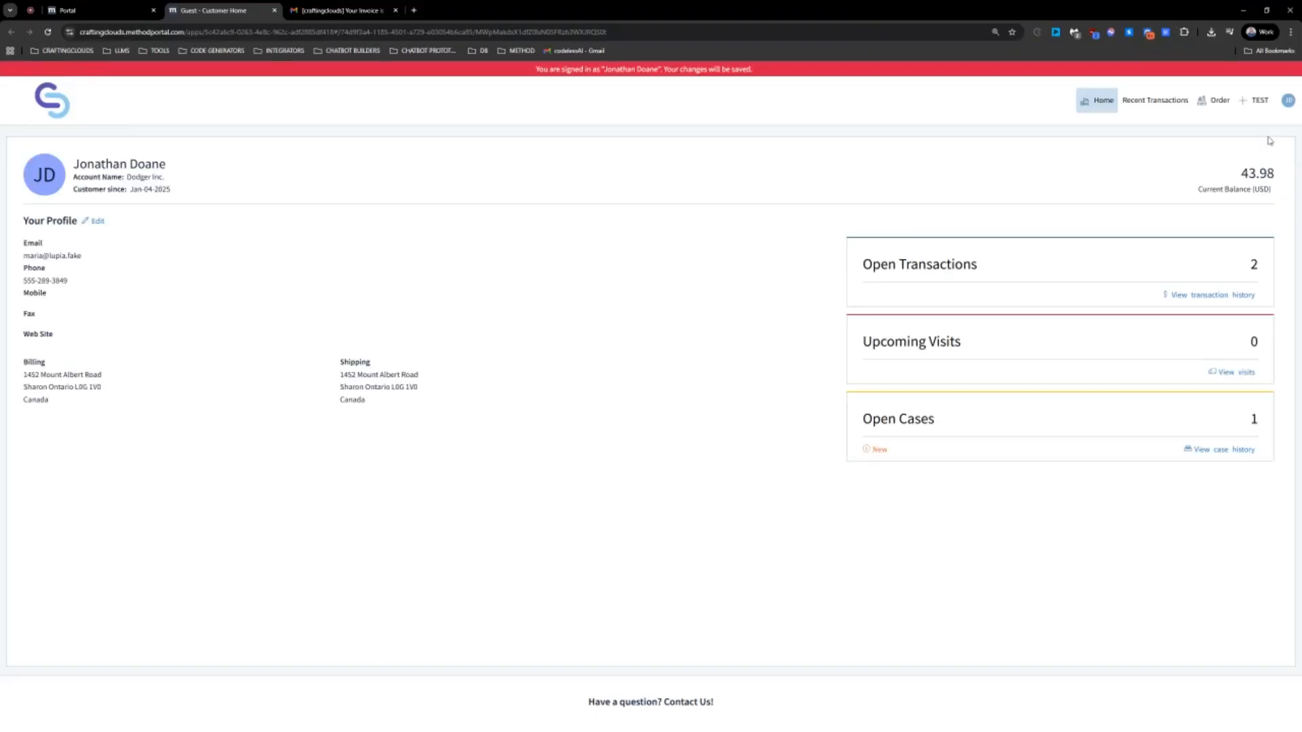
click(1259, 102)
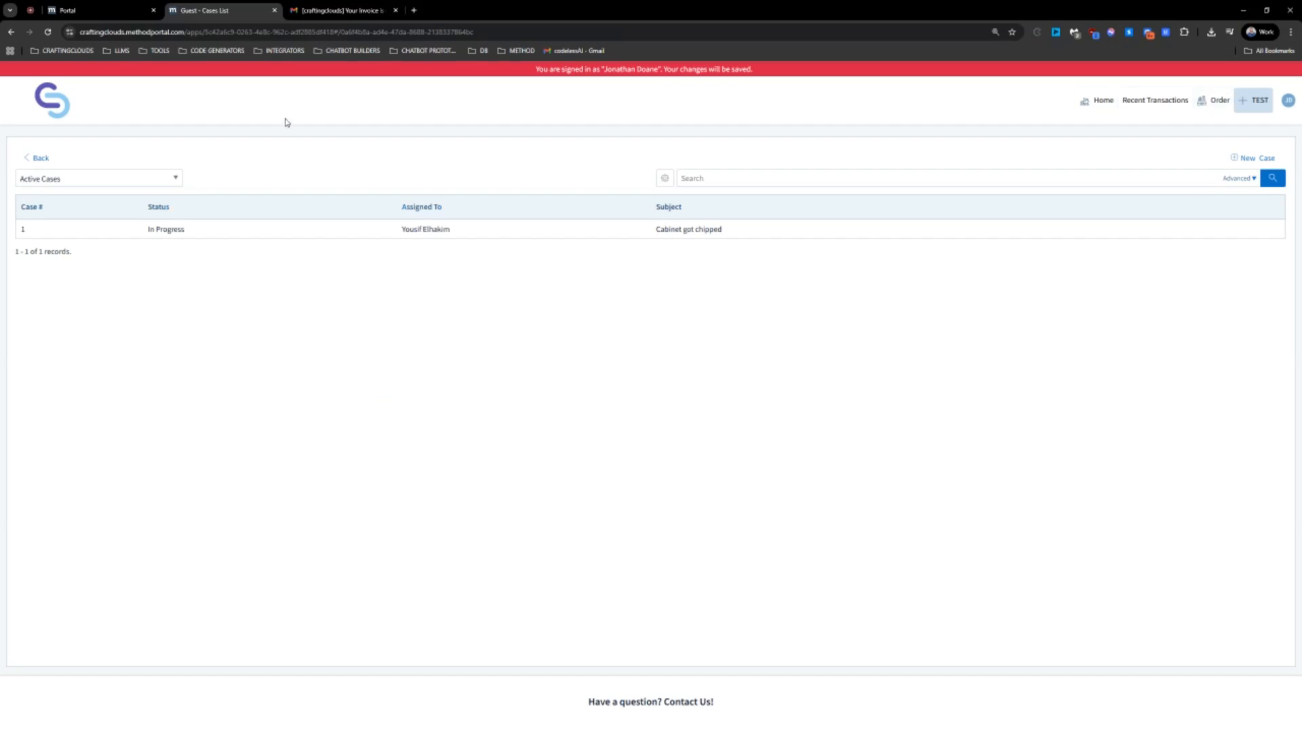
click(91, 11)
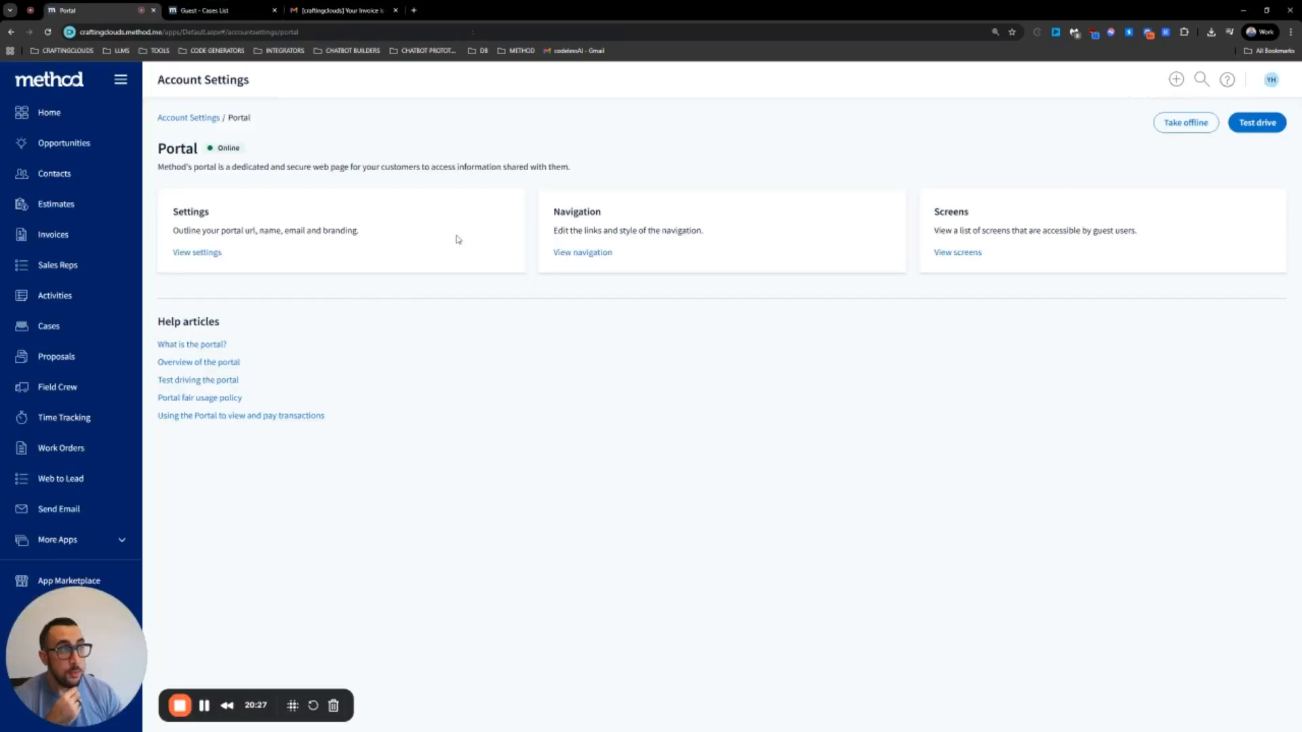
Open the portal's Settings section and inspect the empty portal contact email field
click(206, 255)
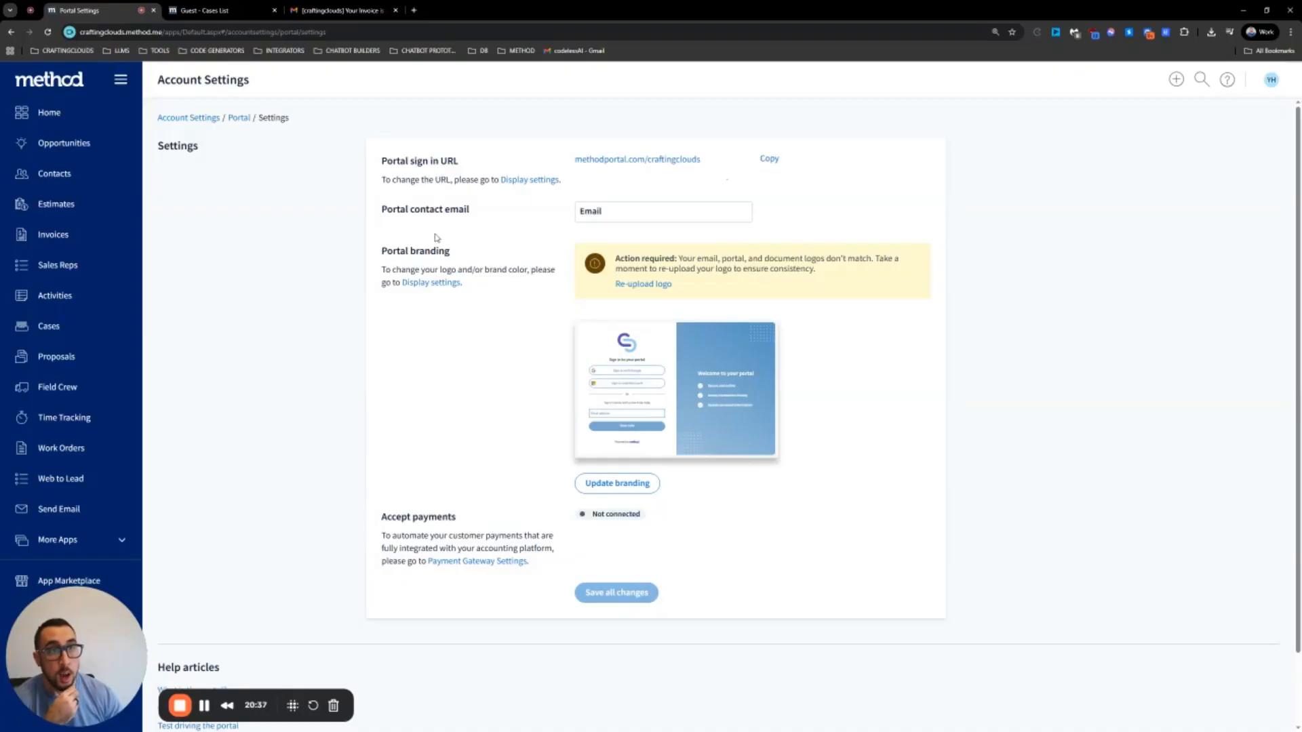
click(615, 213)
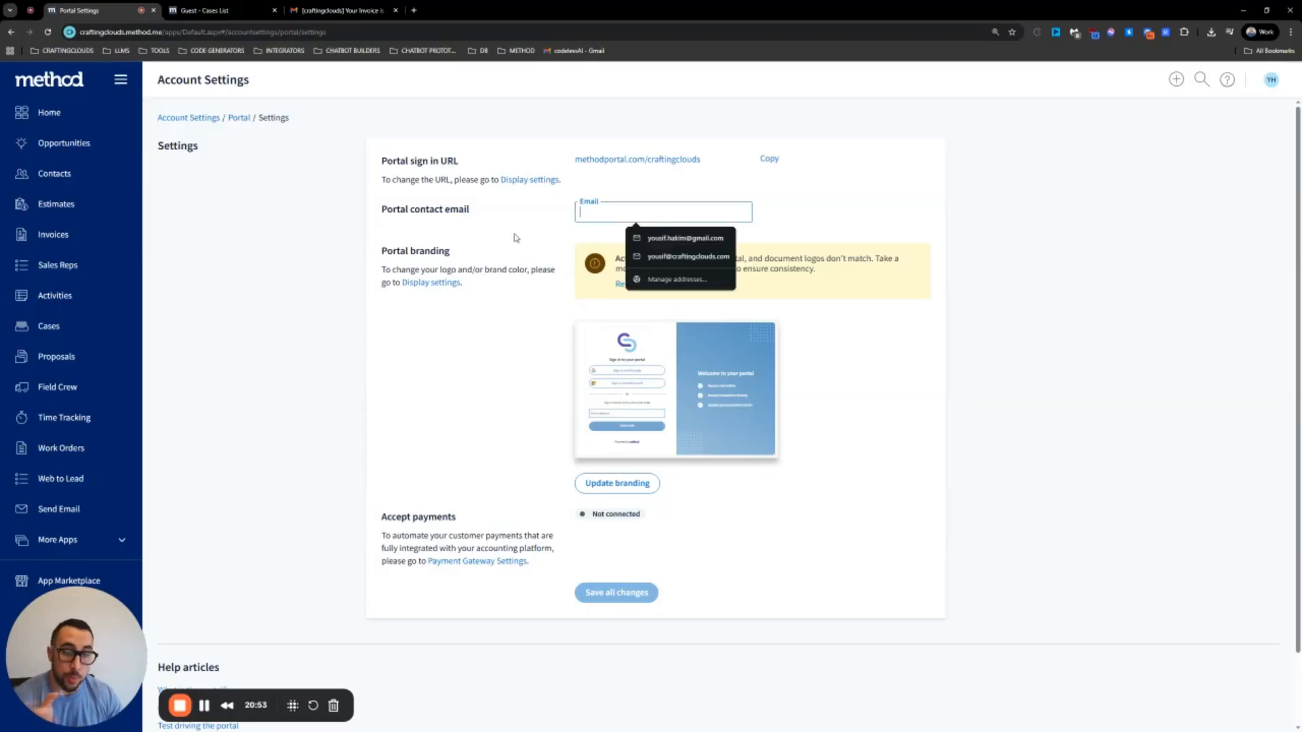
click(487, 376)
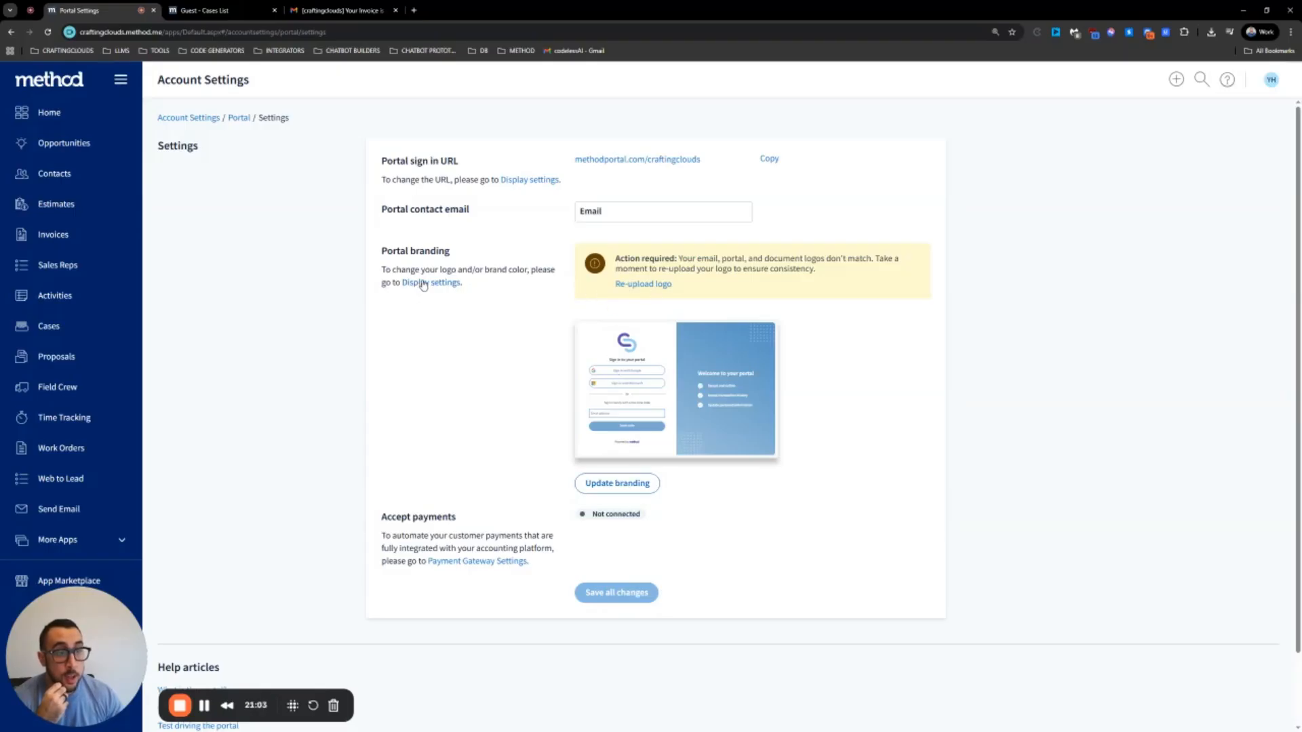
click(617, 483)
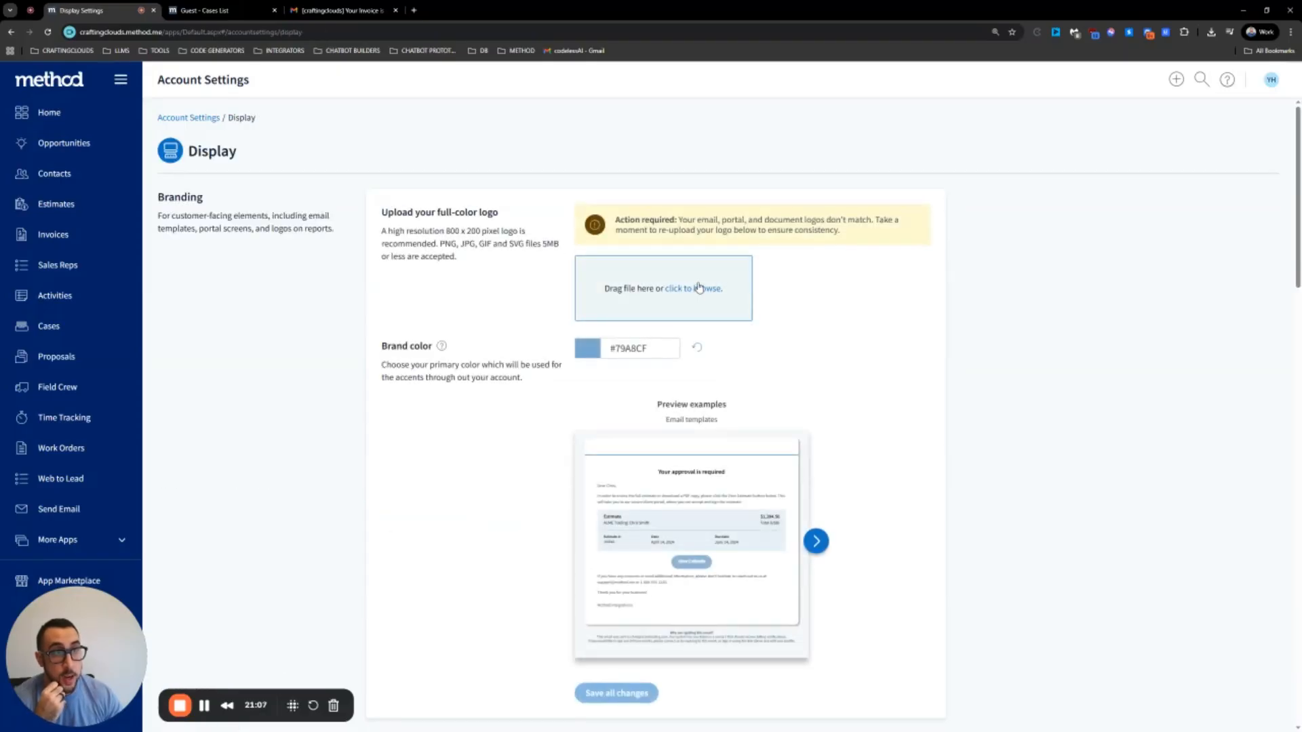
scroll(706, 299, down, 3)
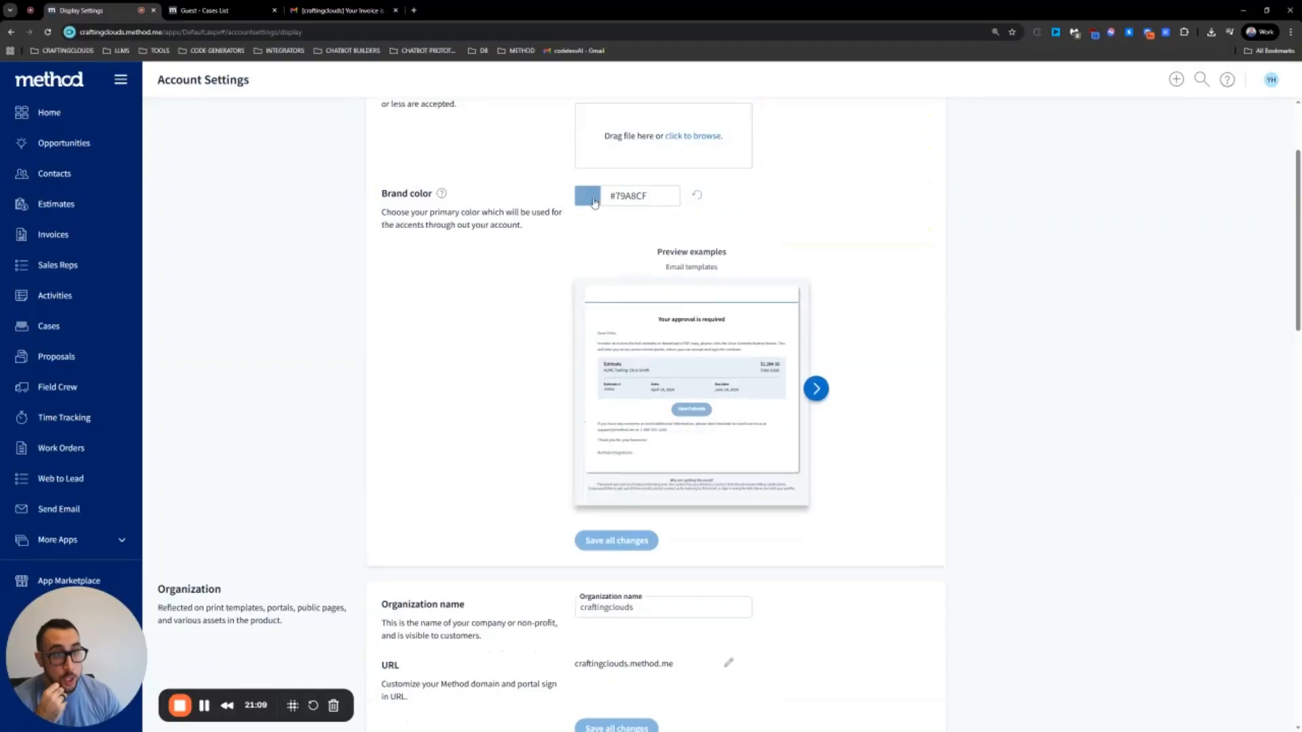
scroll(604, 204, down, 3)
scroll(634, 434, up, 2)
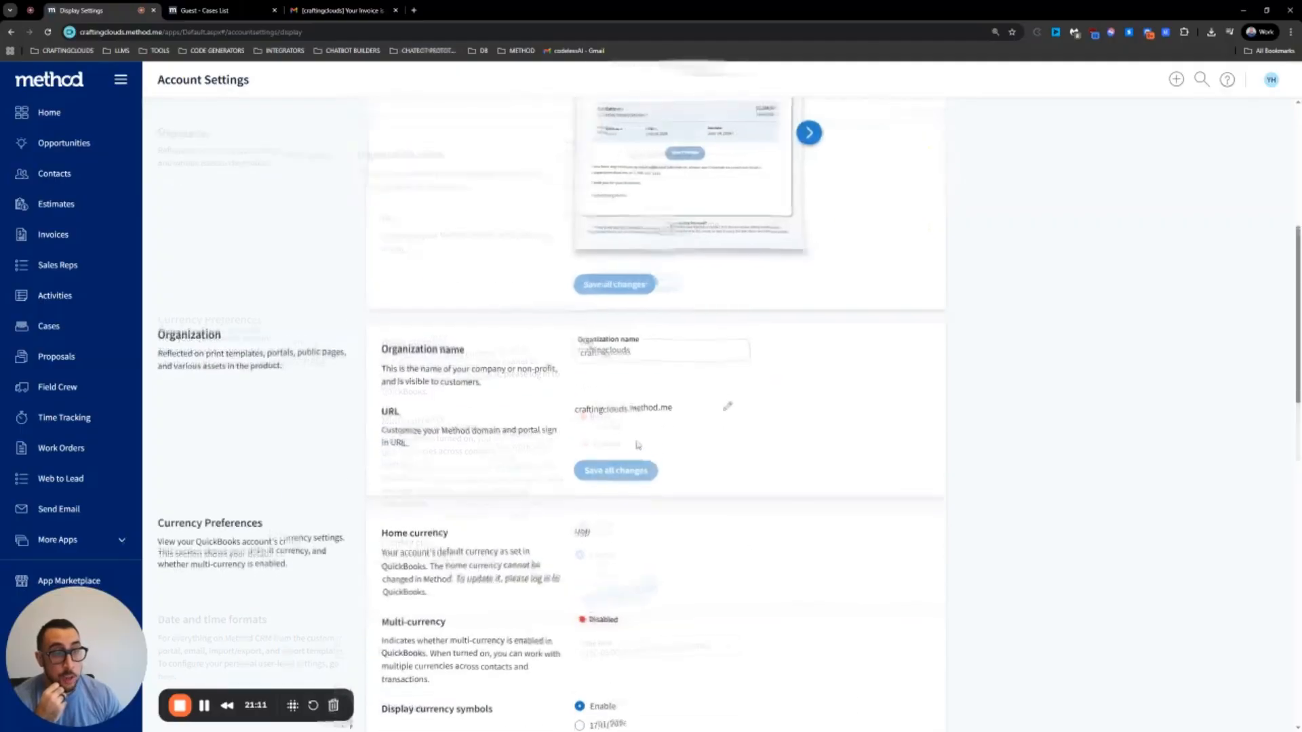
scroll(640, 447, up, 3)
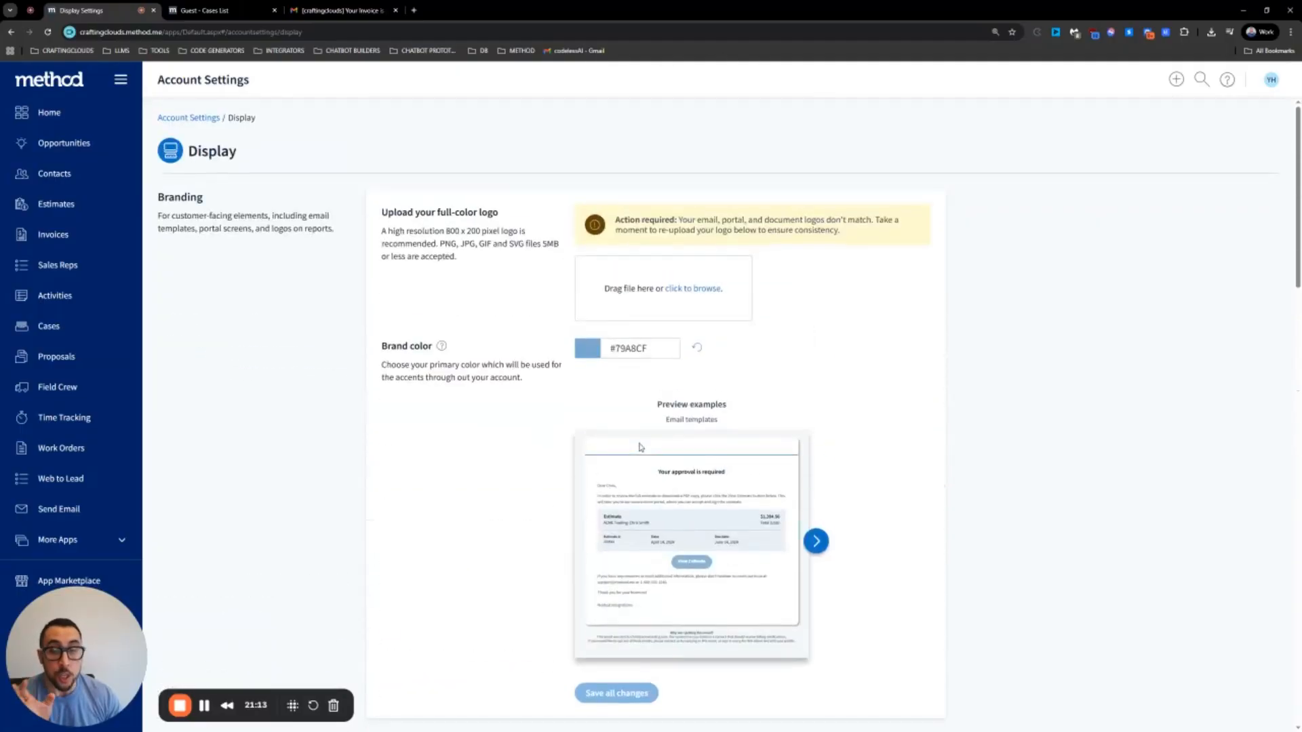
scroll(640, 447, down, 3)
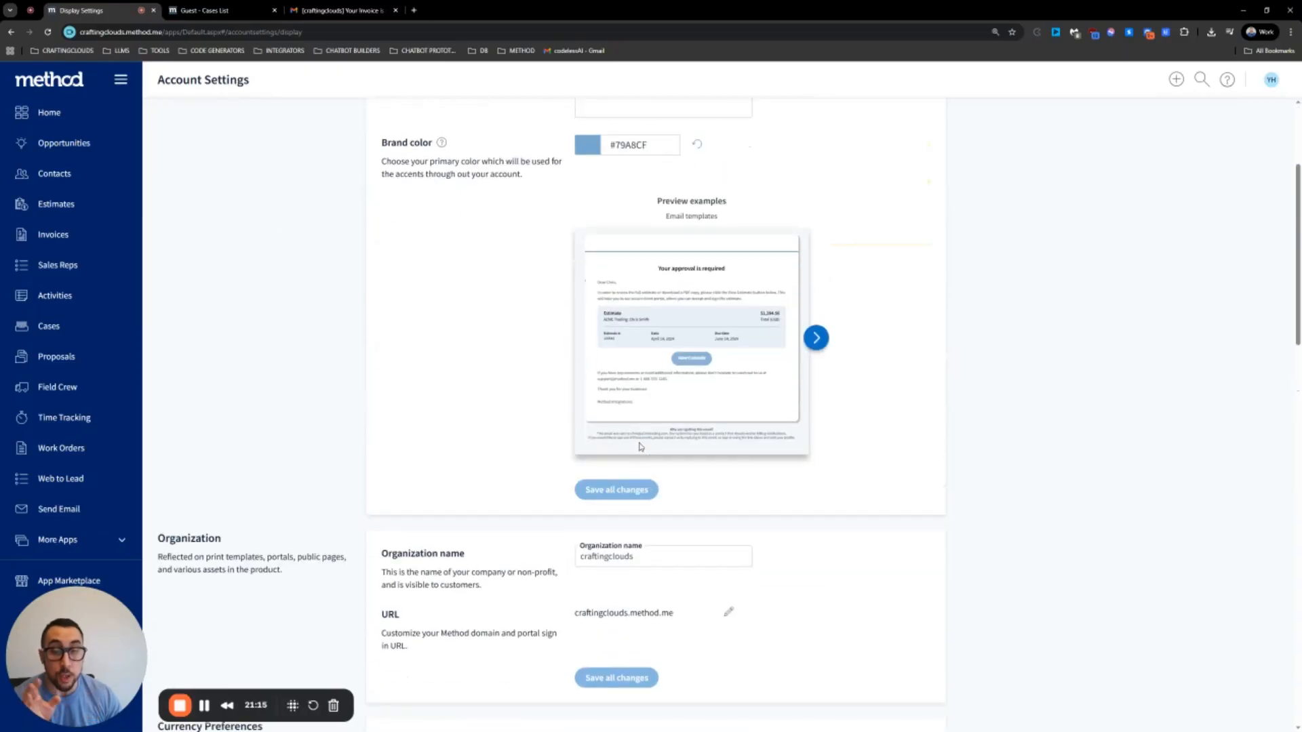
scroll(640, 447, down, 5)
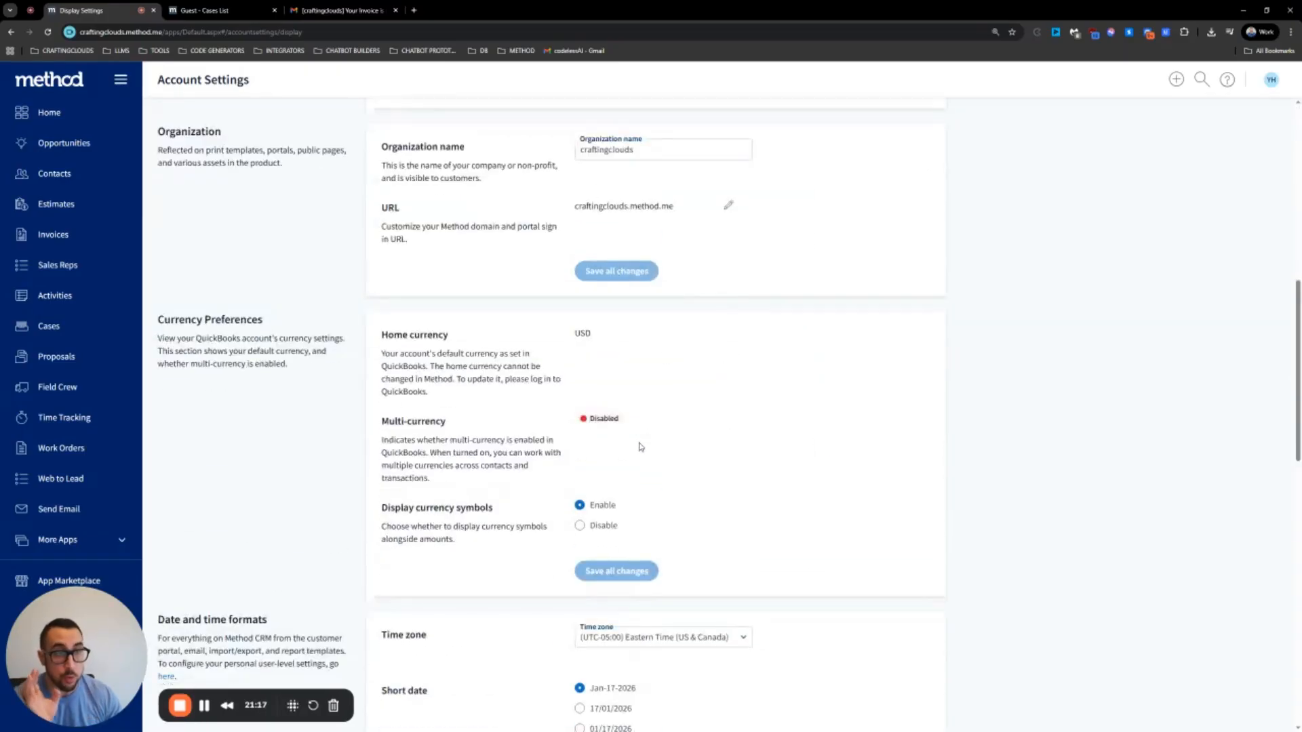
scroll(640, 446, down, 4)
scroll(640, 447, up, 12)
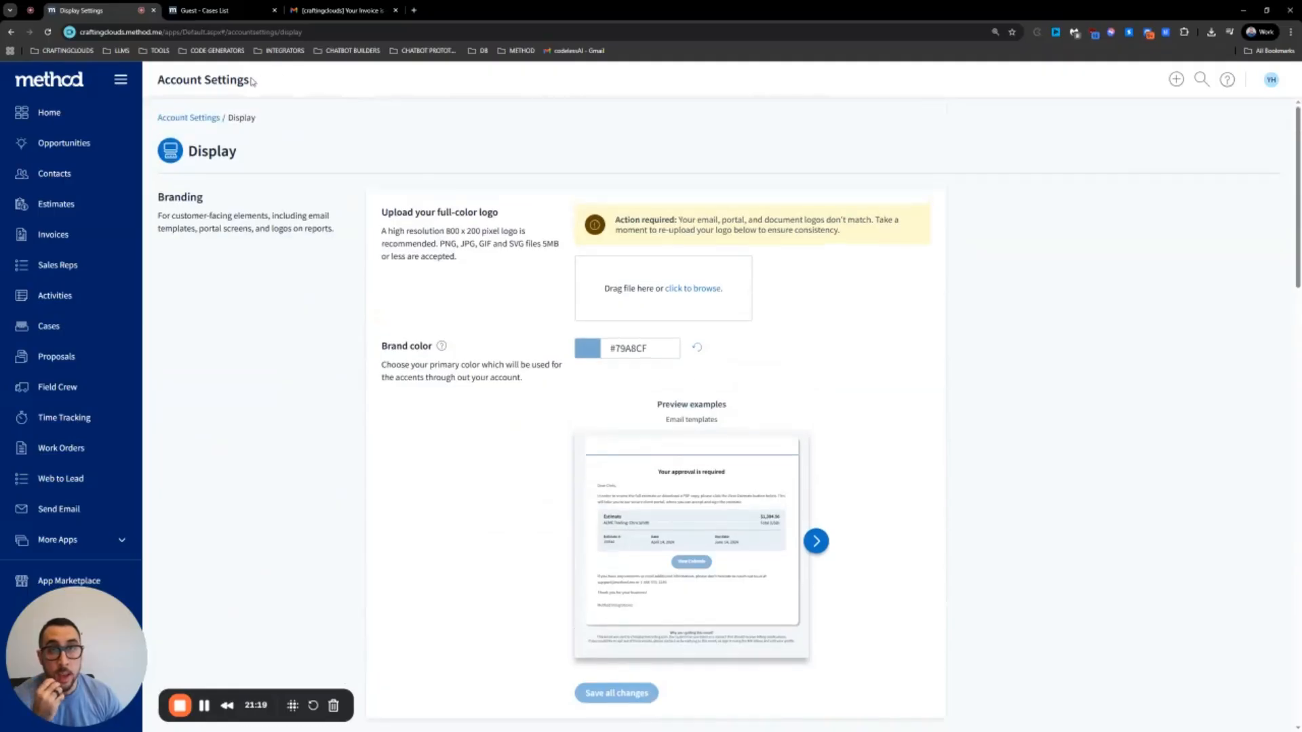
click(1271, 80)
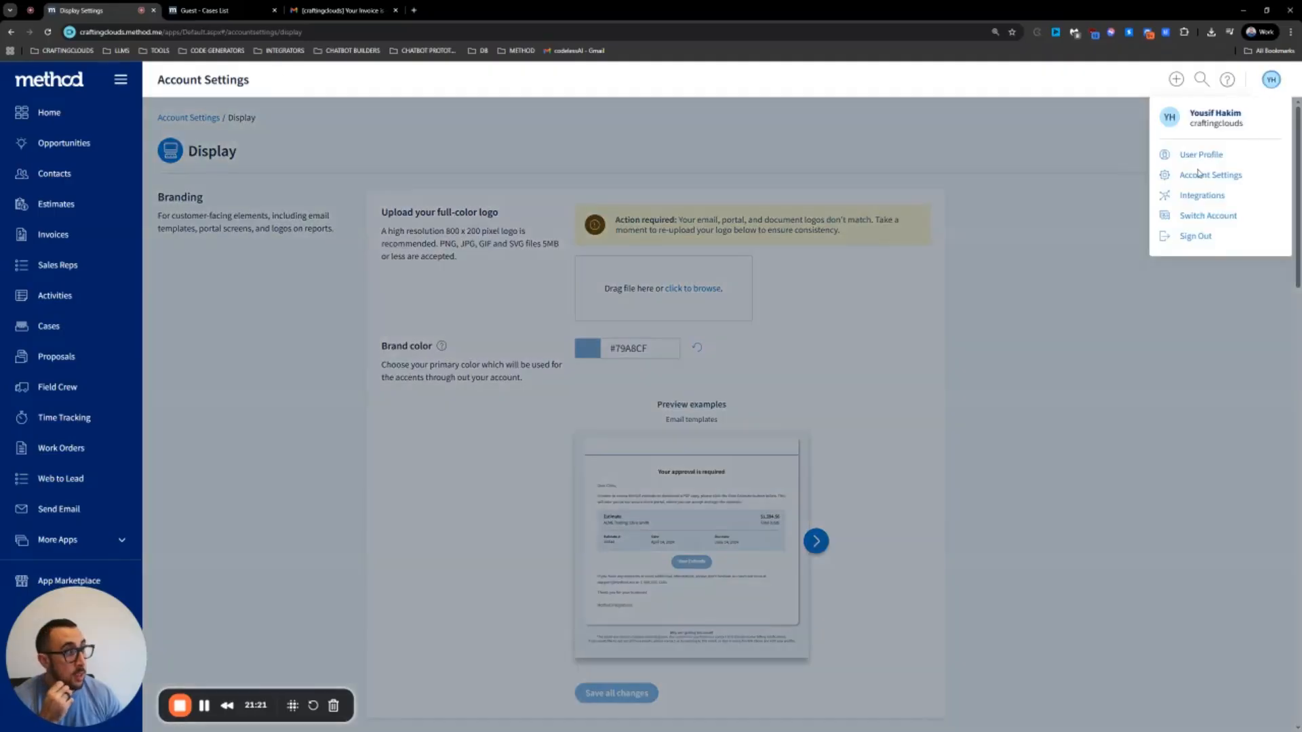
click(1199, 175)
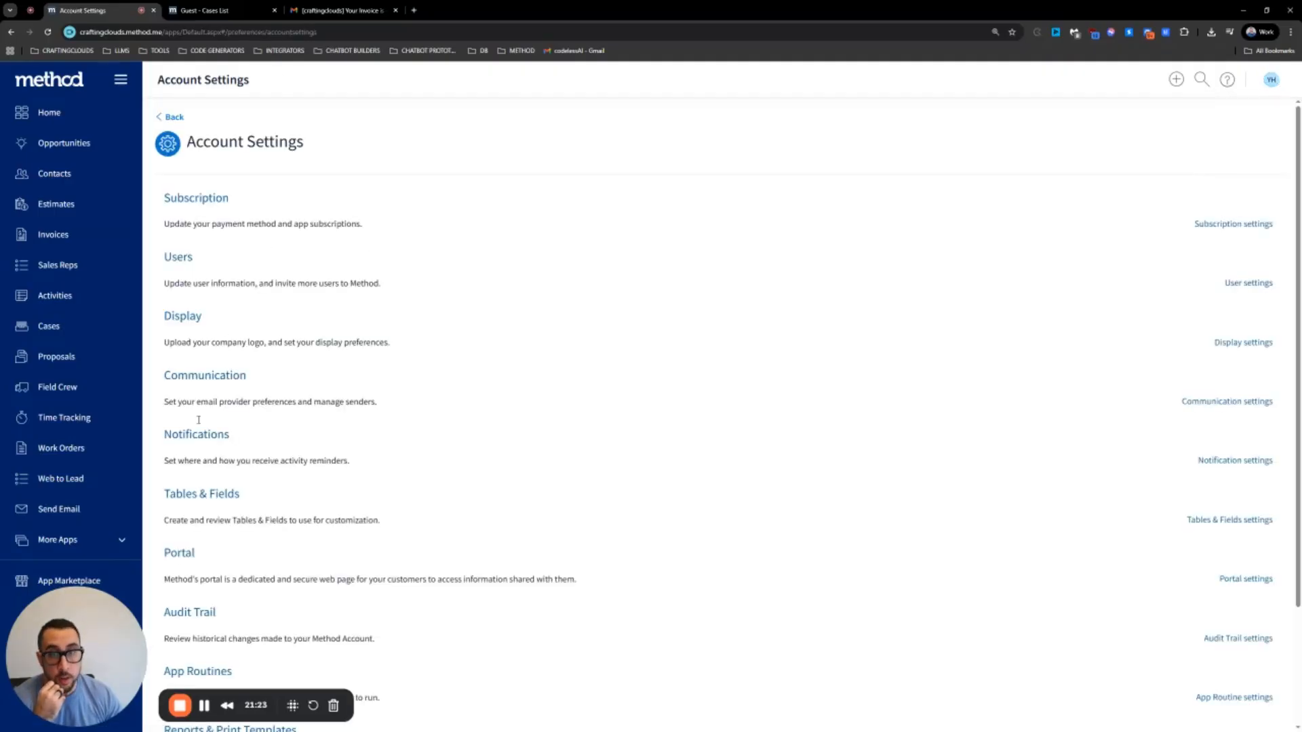
click(180, 555)
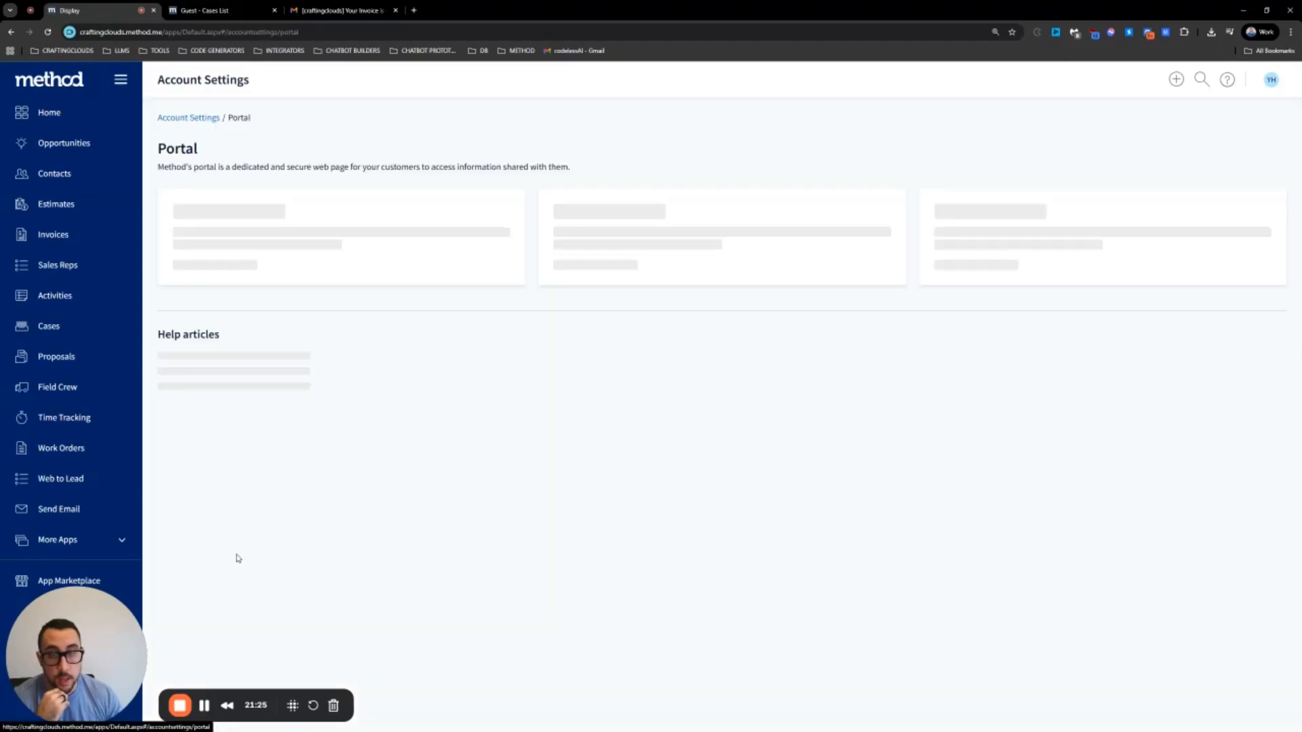
click(203, 253)
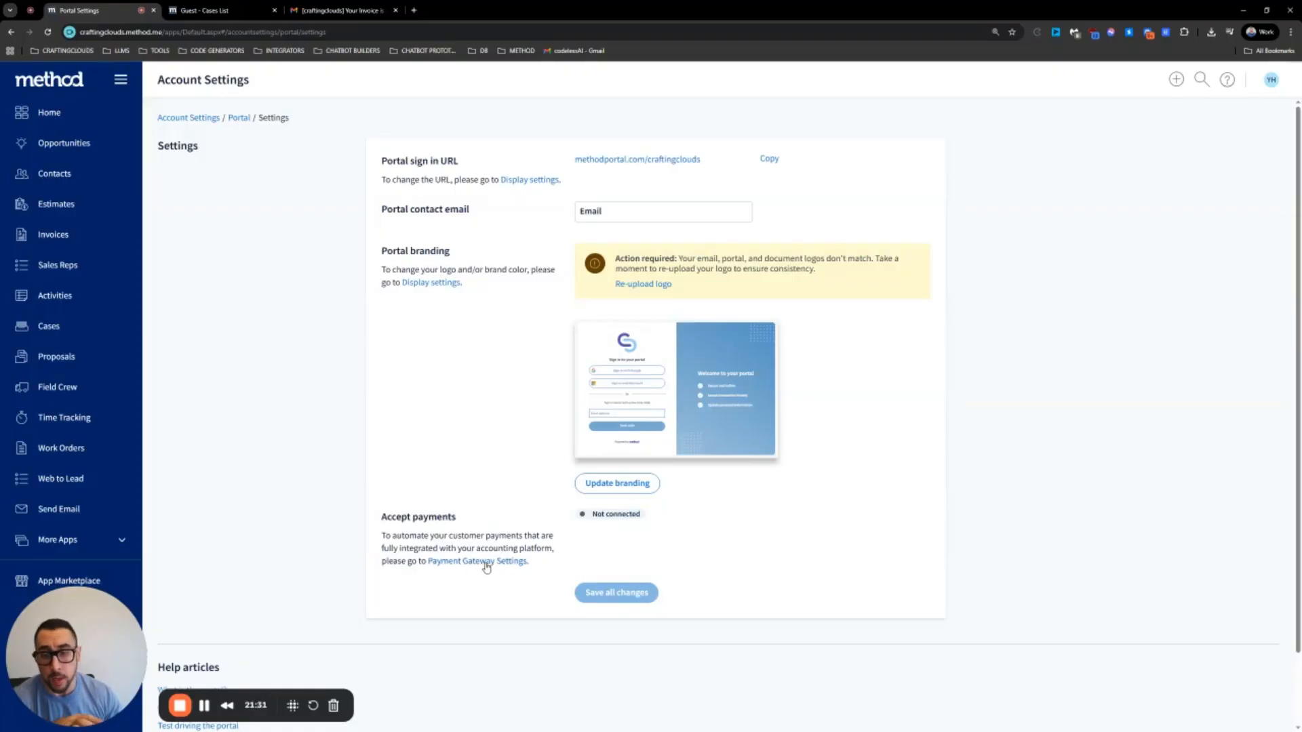
Open Payment Gateway Settings and browse the Connect a payment gateway options
click(486, 568)
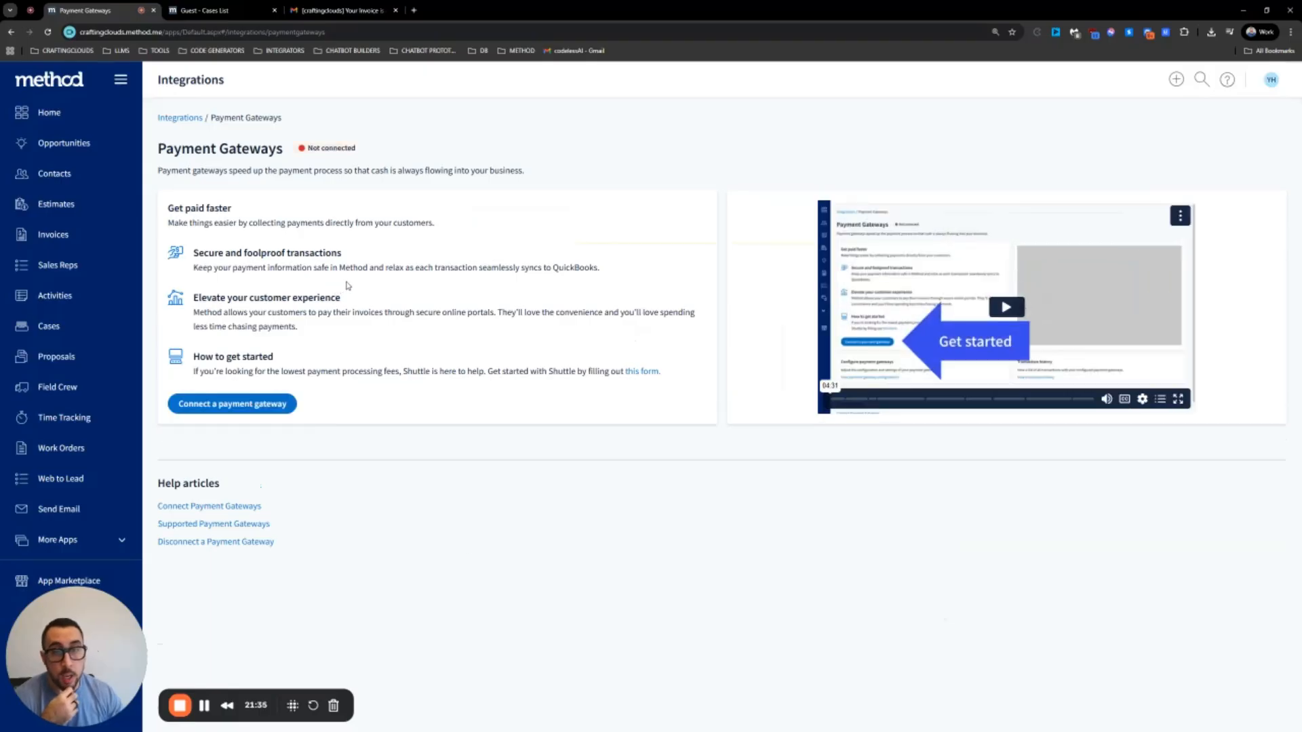
click(238, 407)
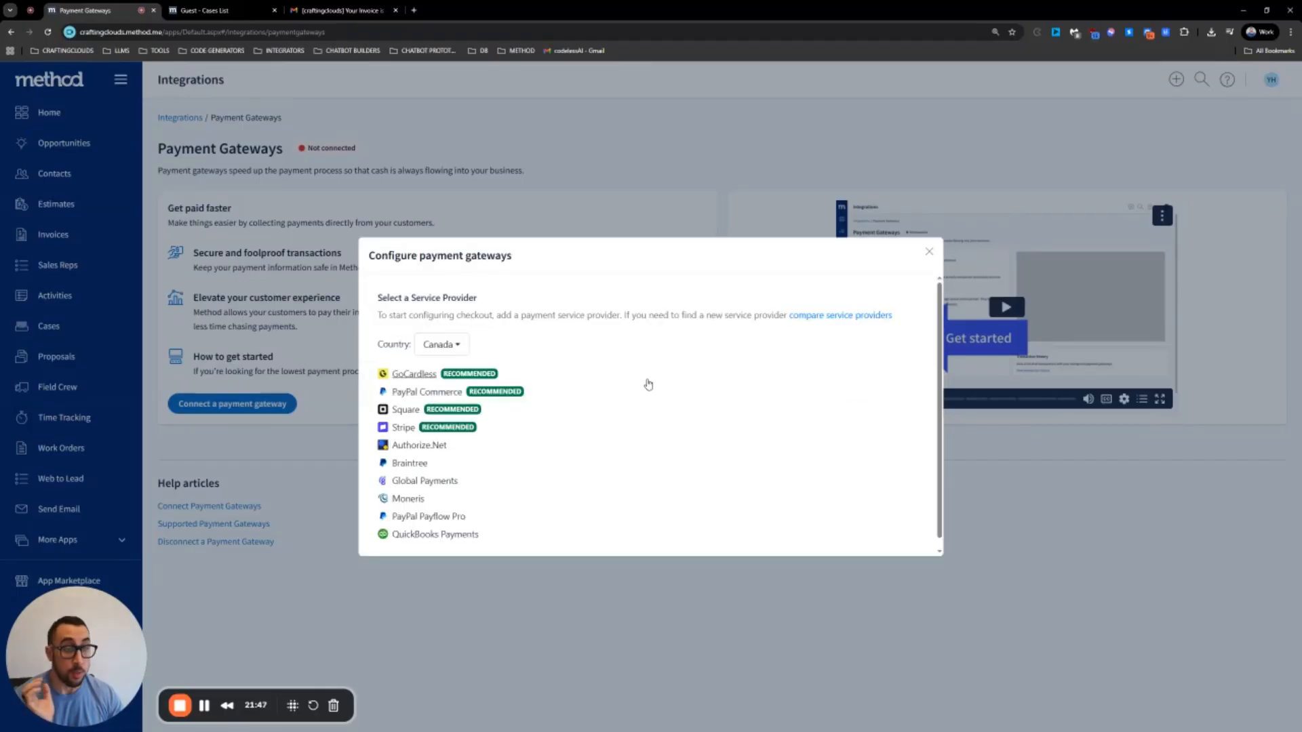
scroll(413, 425, down, 1)
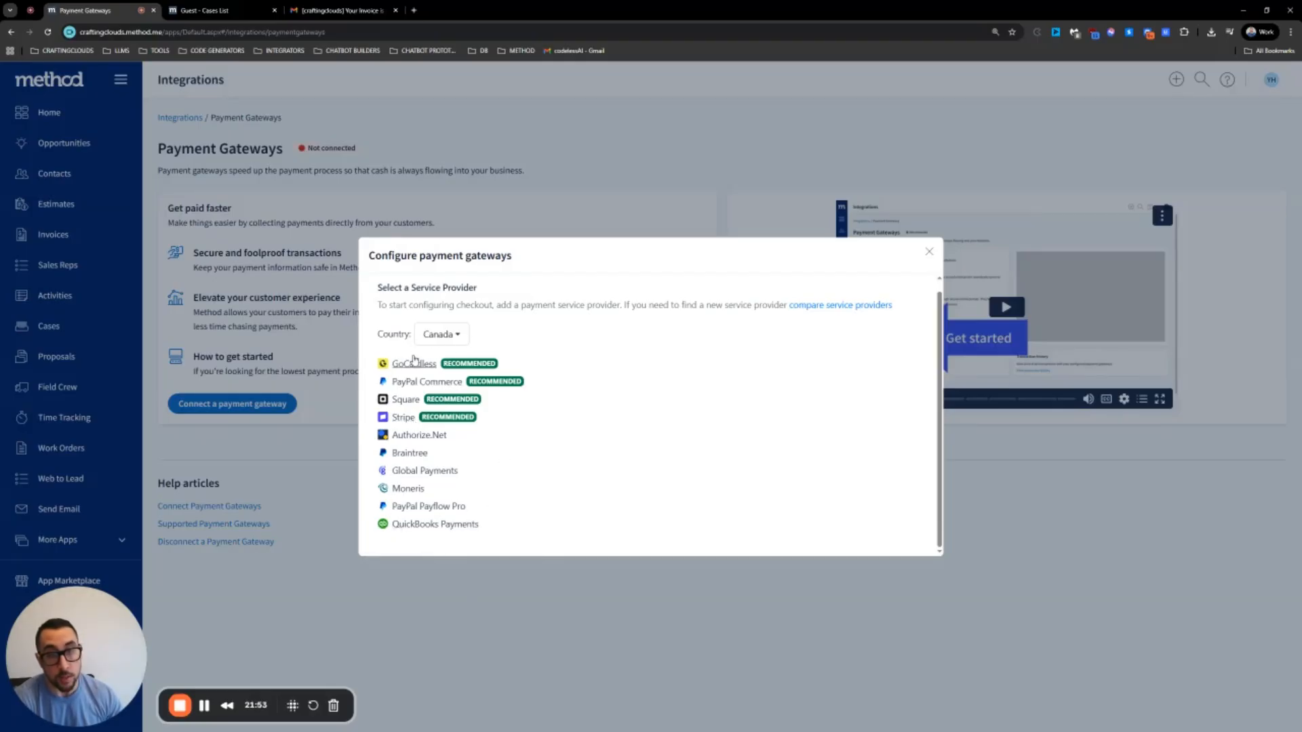
scroll(421, 387, up, 1)
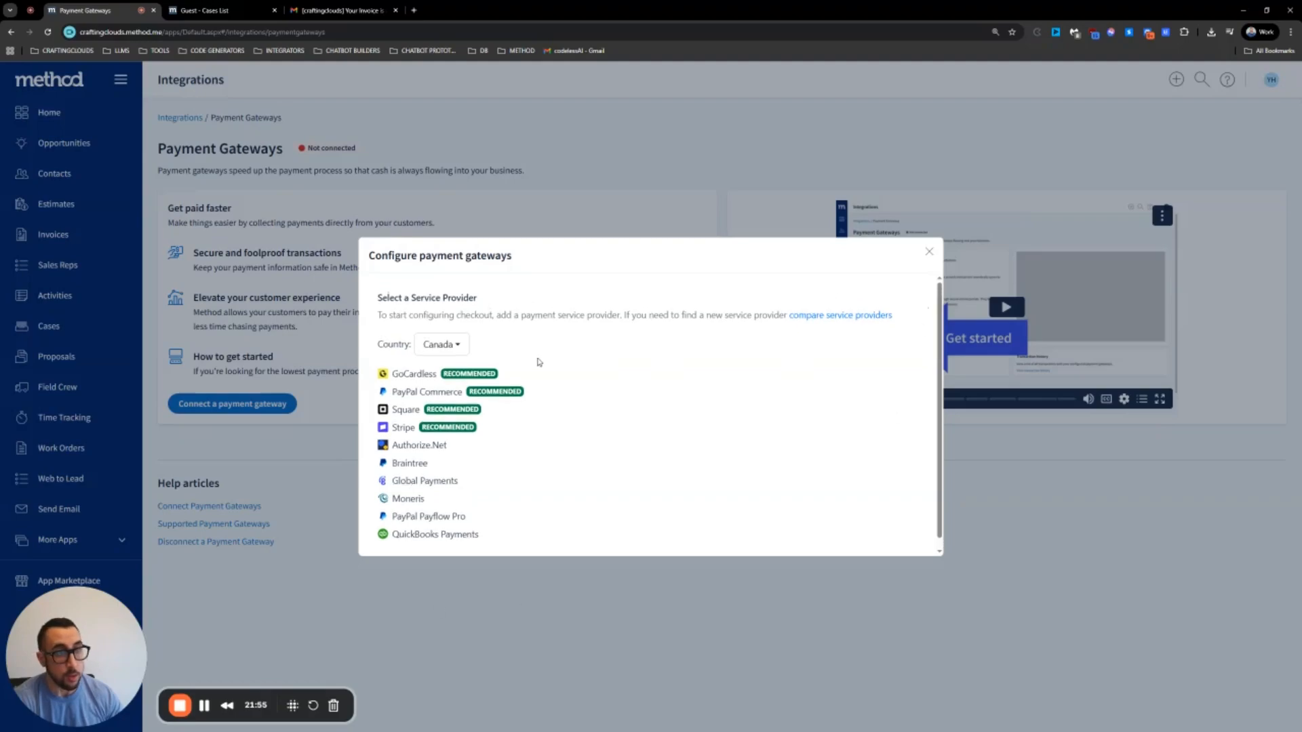
Switch the country to United States, review its payment providers, and close without connecting
click(447, 345)
text(unite)
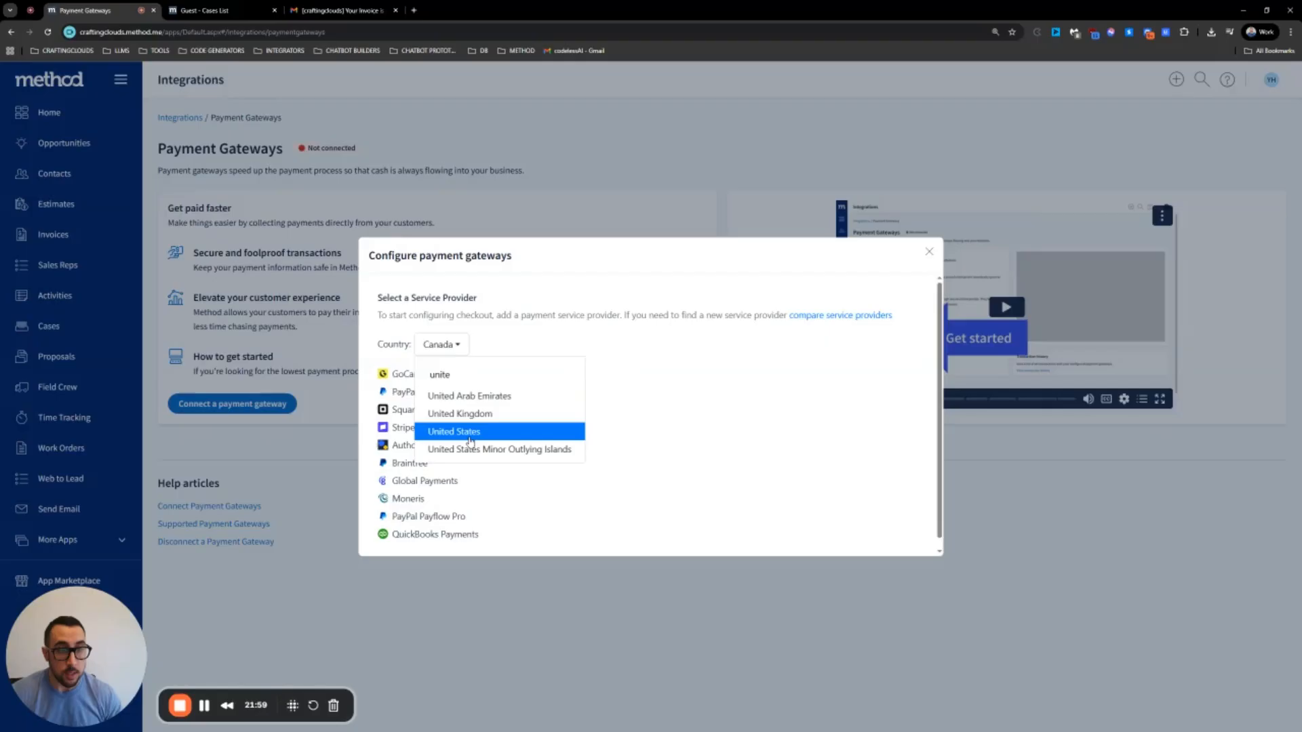
click(470, 432)
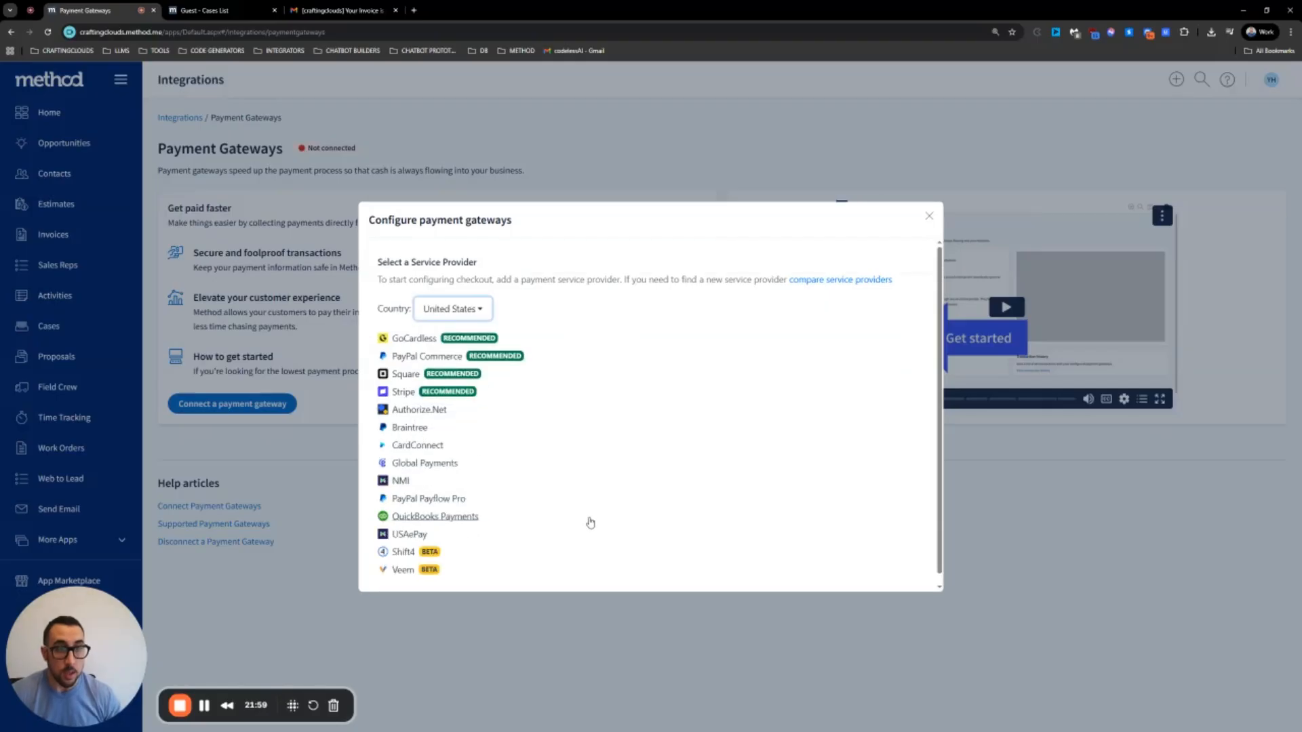
scroll(411, 502, up, 1)
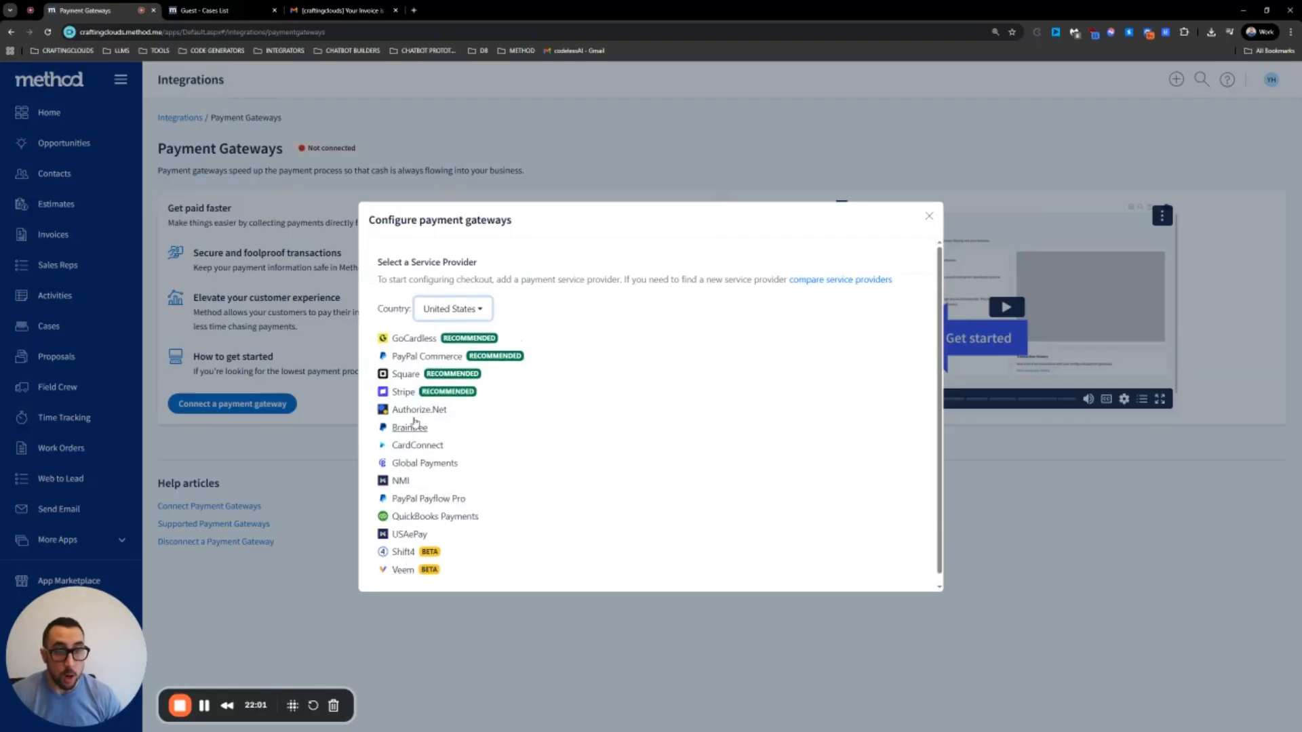
scroll(408, 457, down, 1)
scroll(411, 448, up, 1)
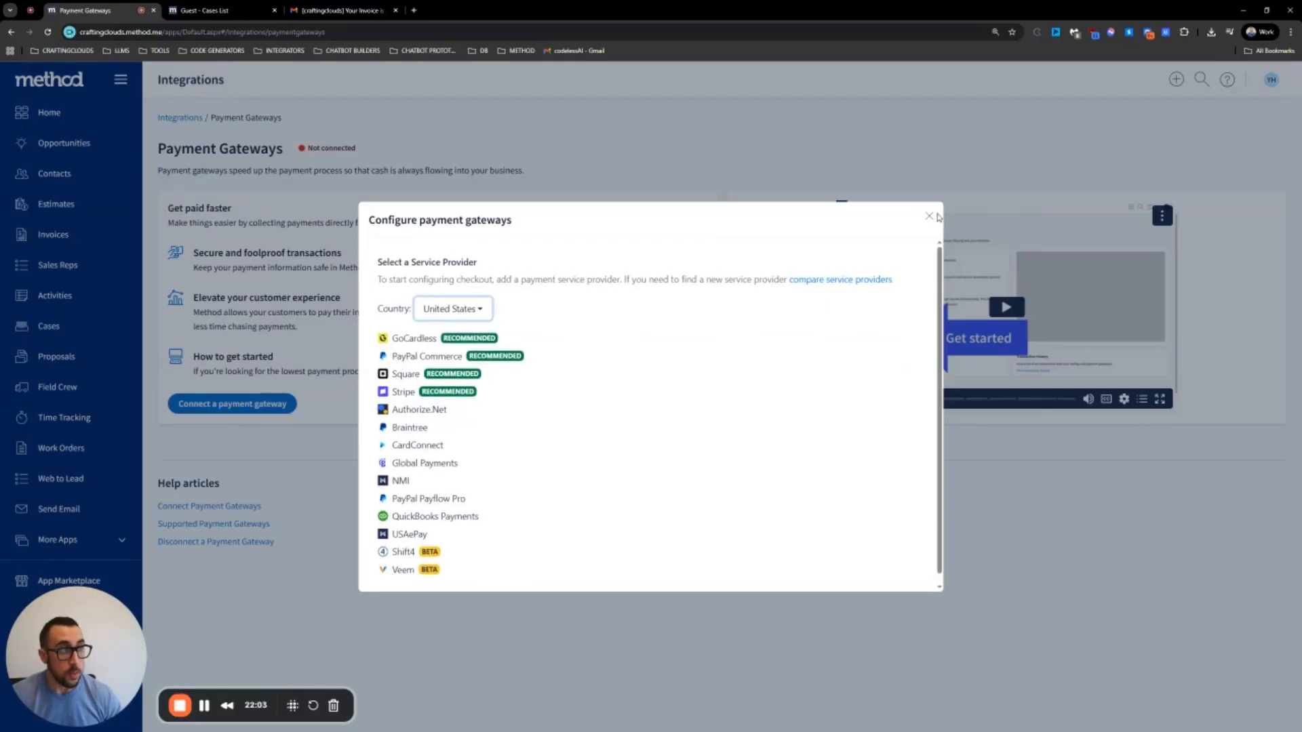
click(928, 216)
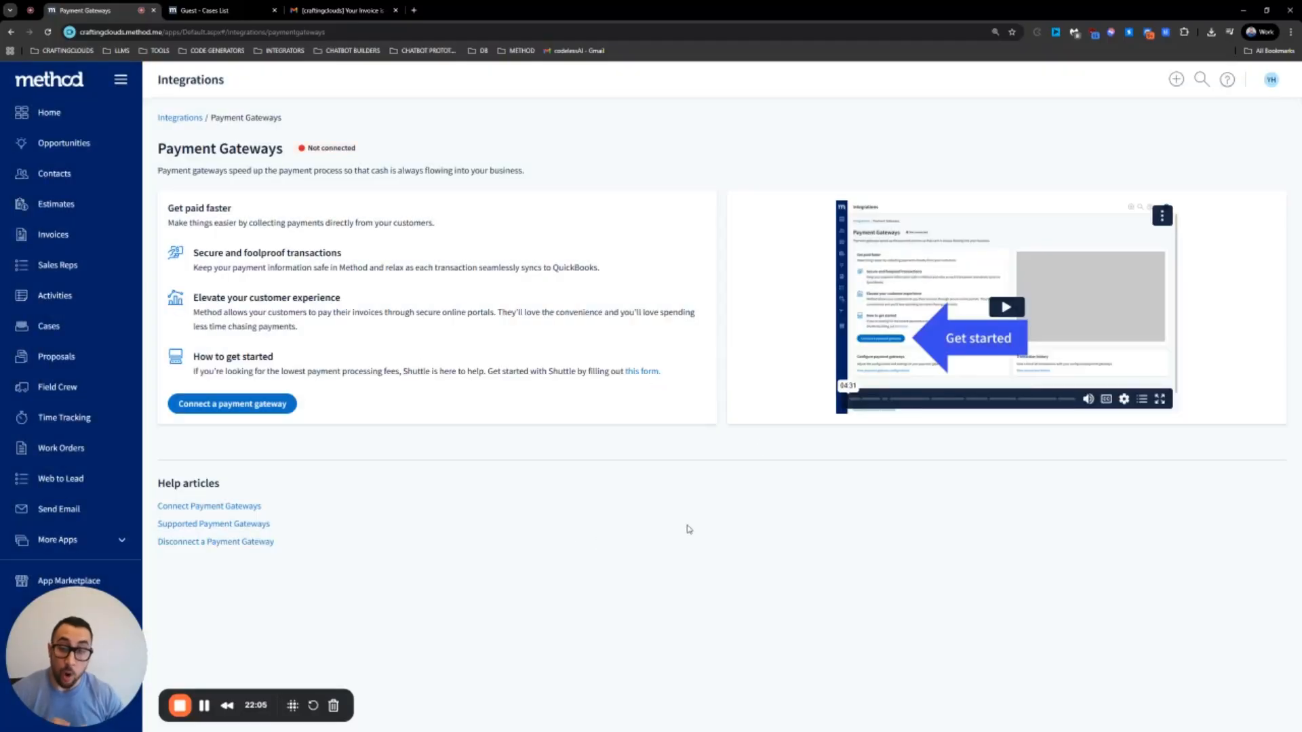